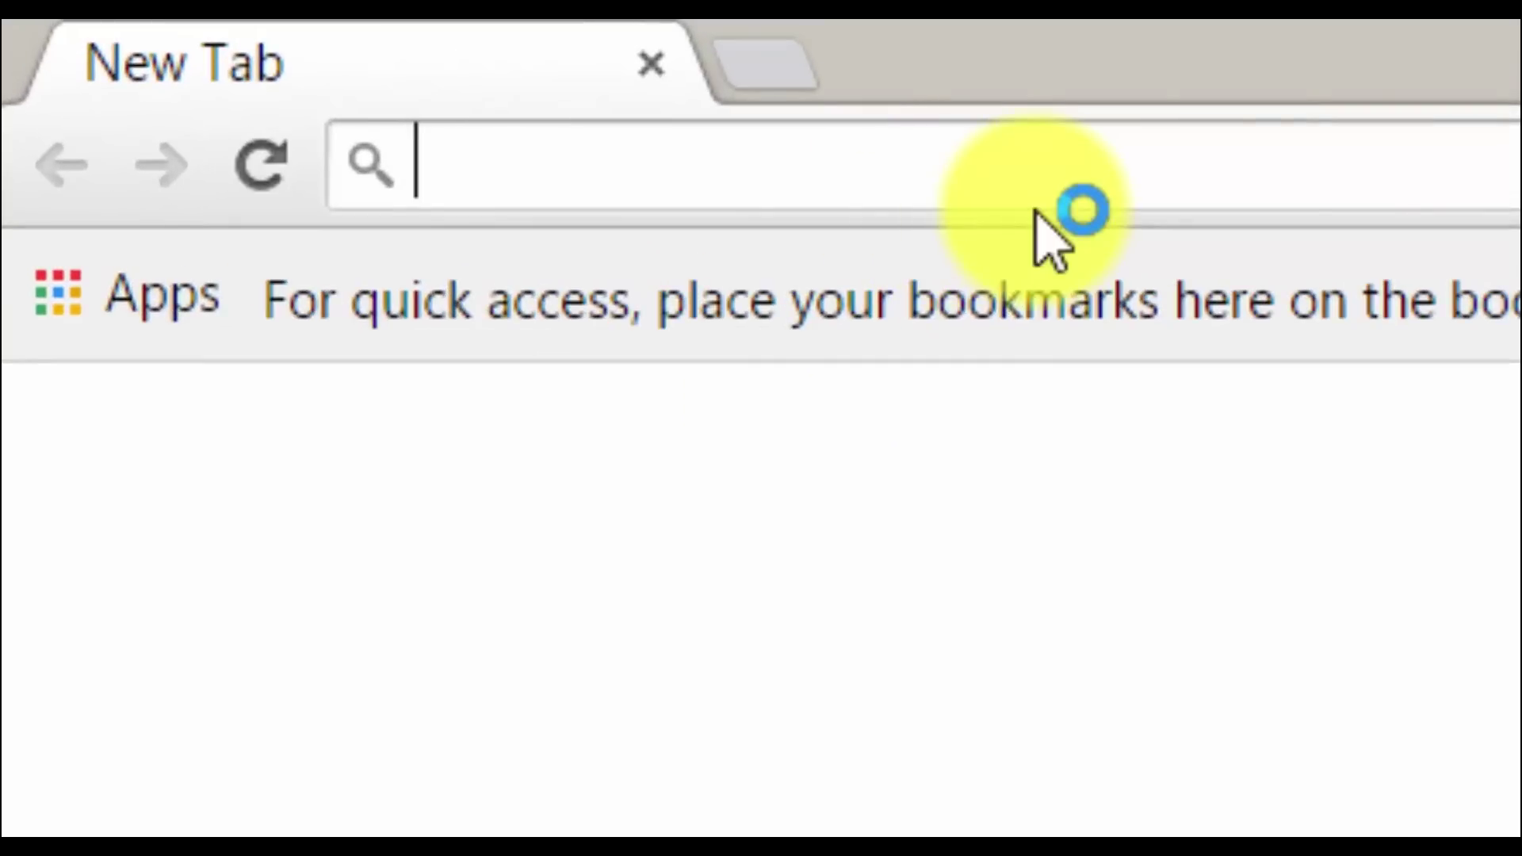
pyautogui.write('http:/')
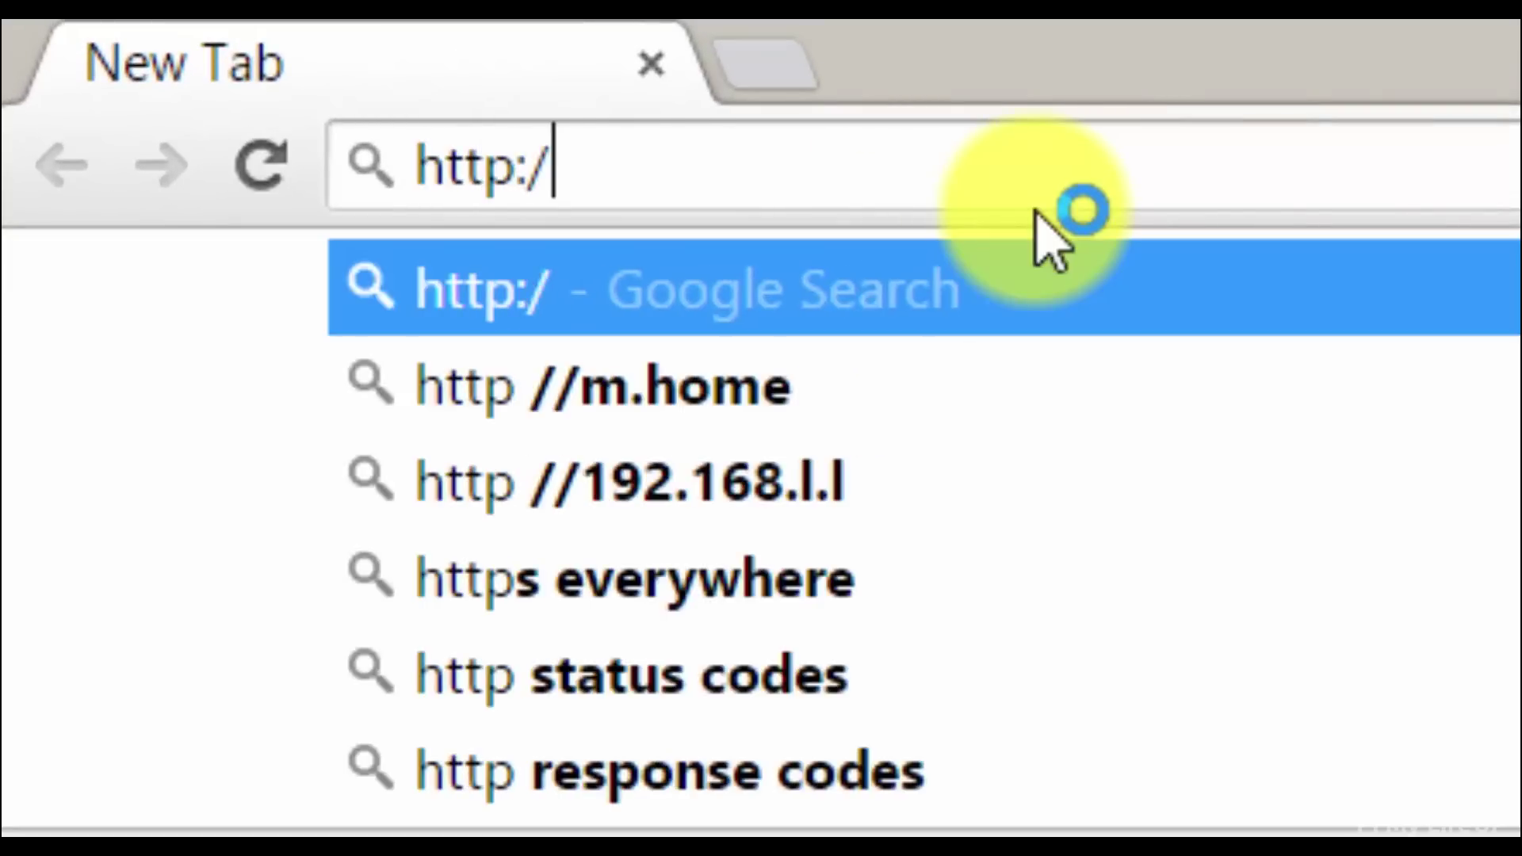
pyautogui.write('/pimylifeup.co')
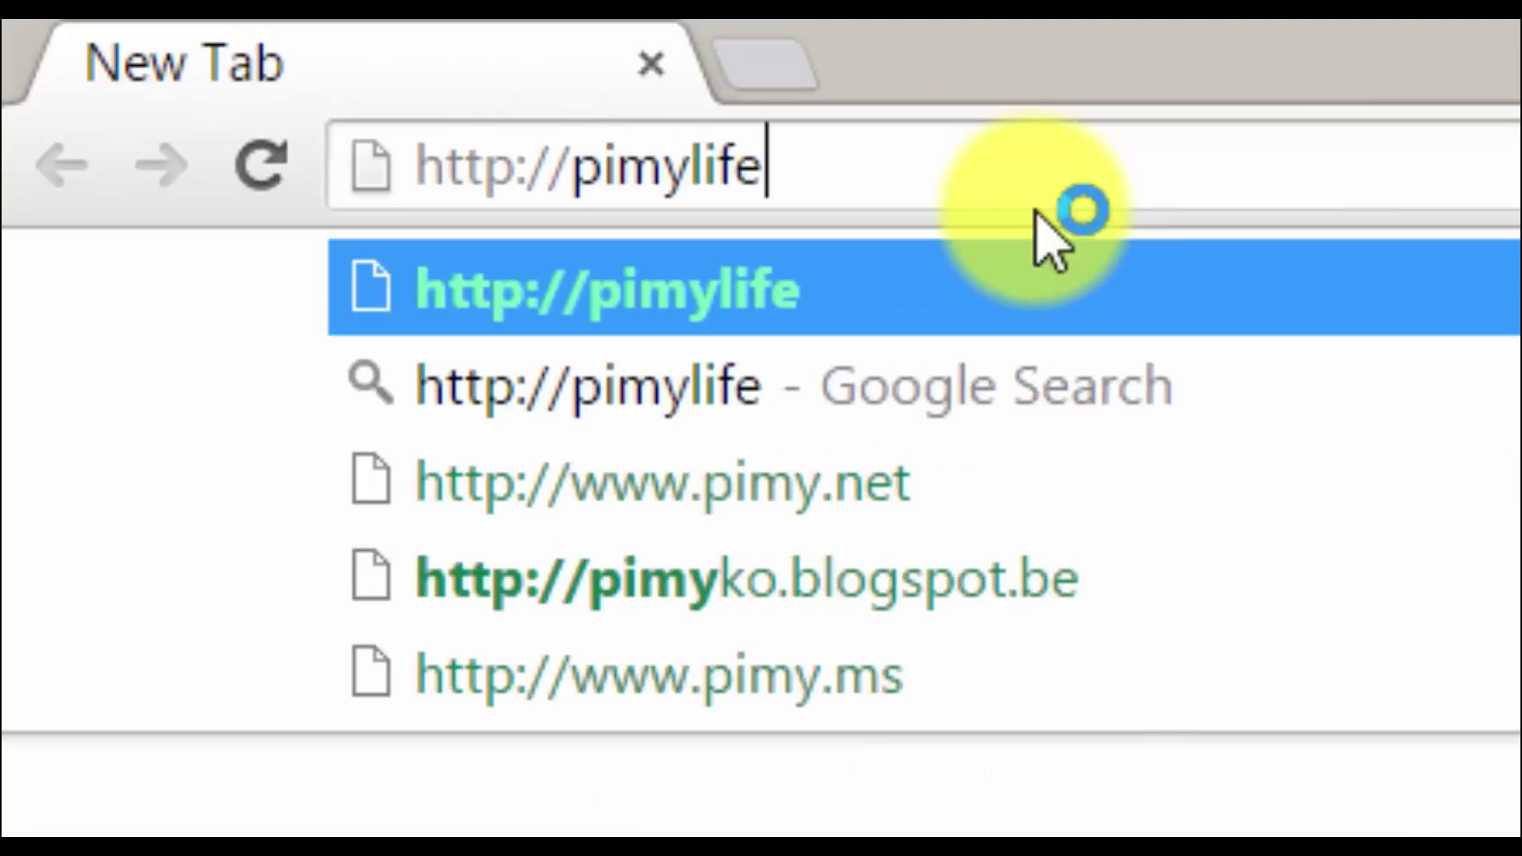
pyautogui.write('m')
pyautogui.press('Return')
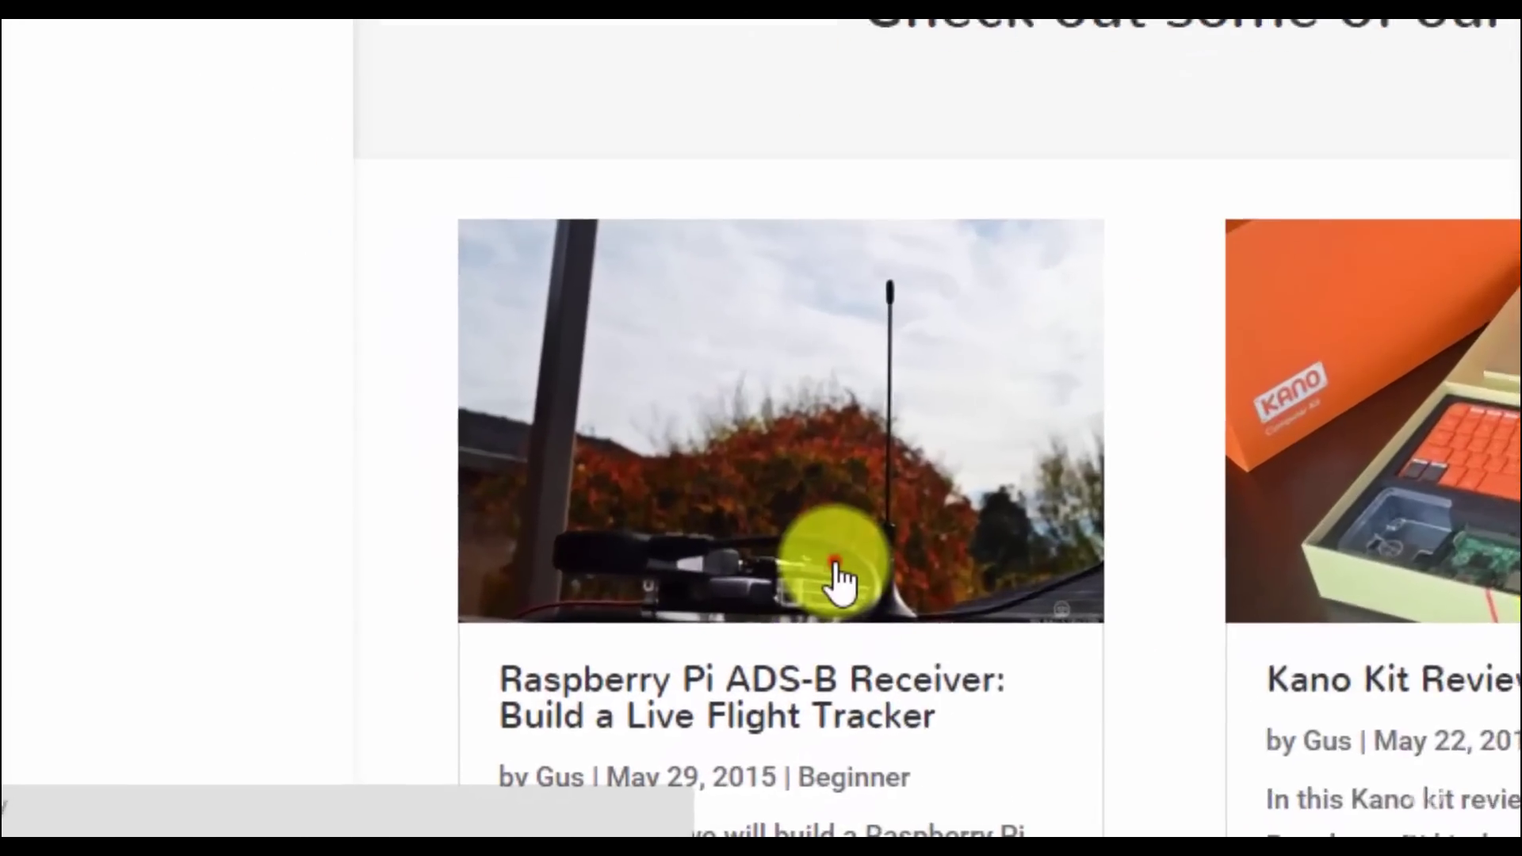
# - Open the Raspberry Pi ADS-B Receiver article and download the PiAware image from its SD card steps
pyautogui.click(657, 716)
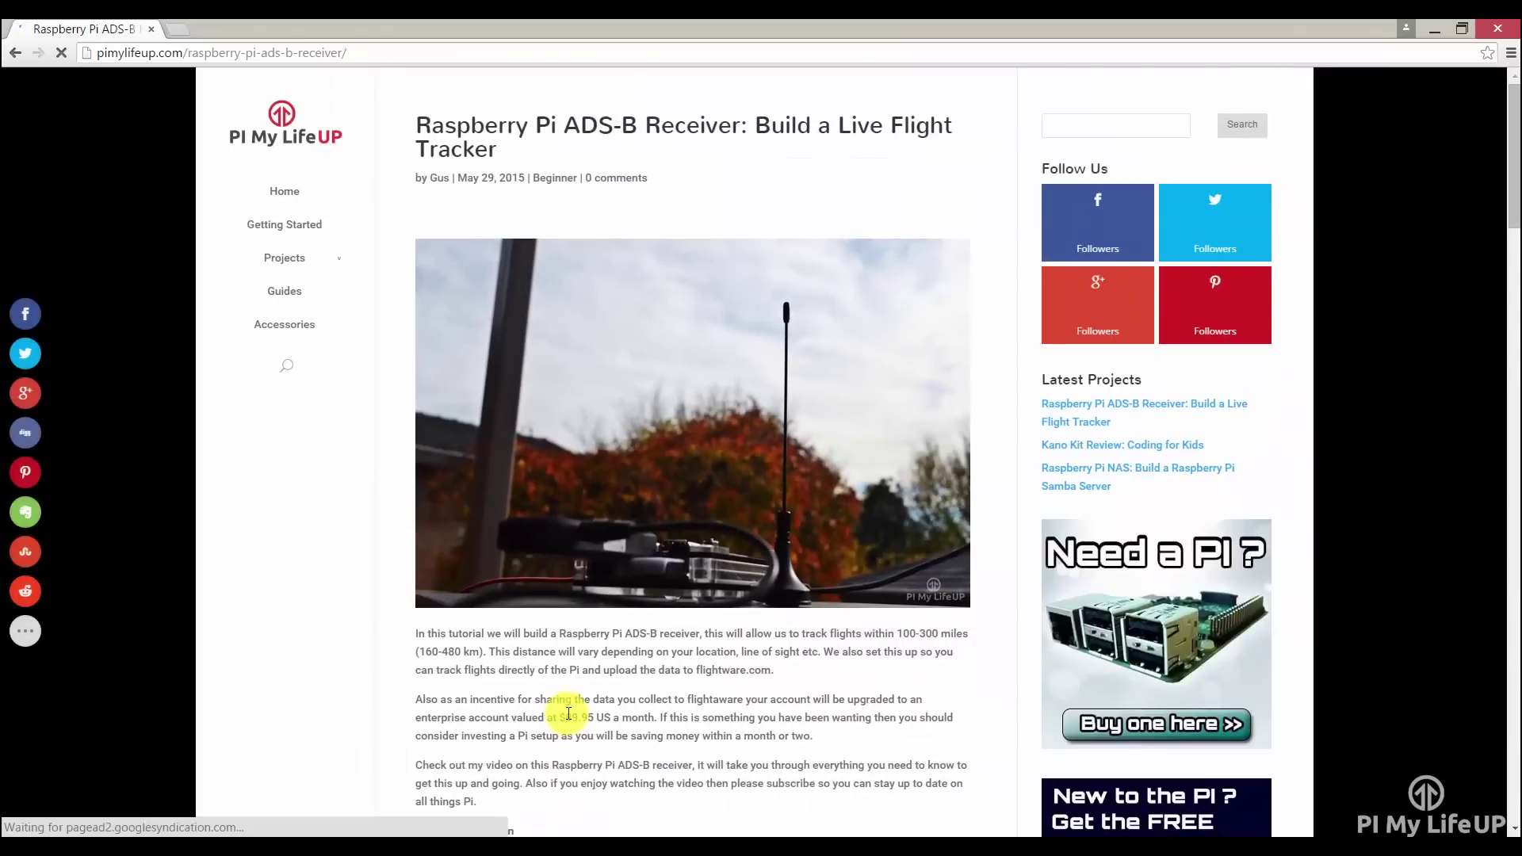
pyautogui.scroll(-8, 589, 658)
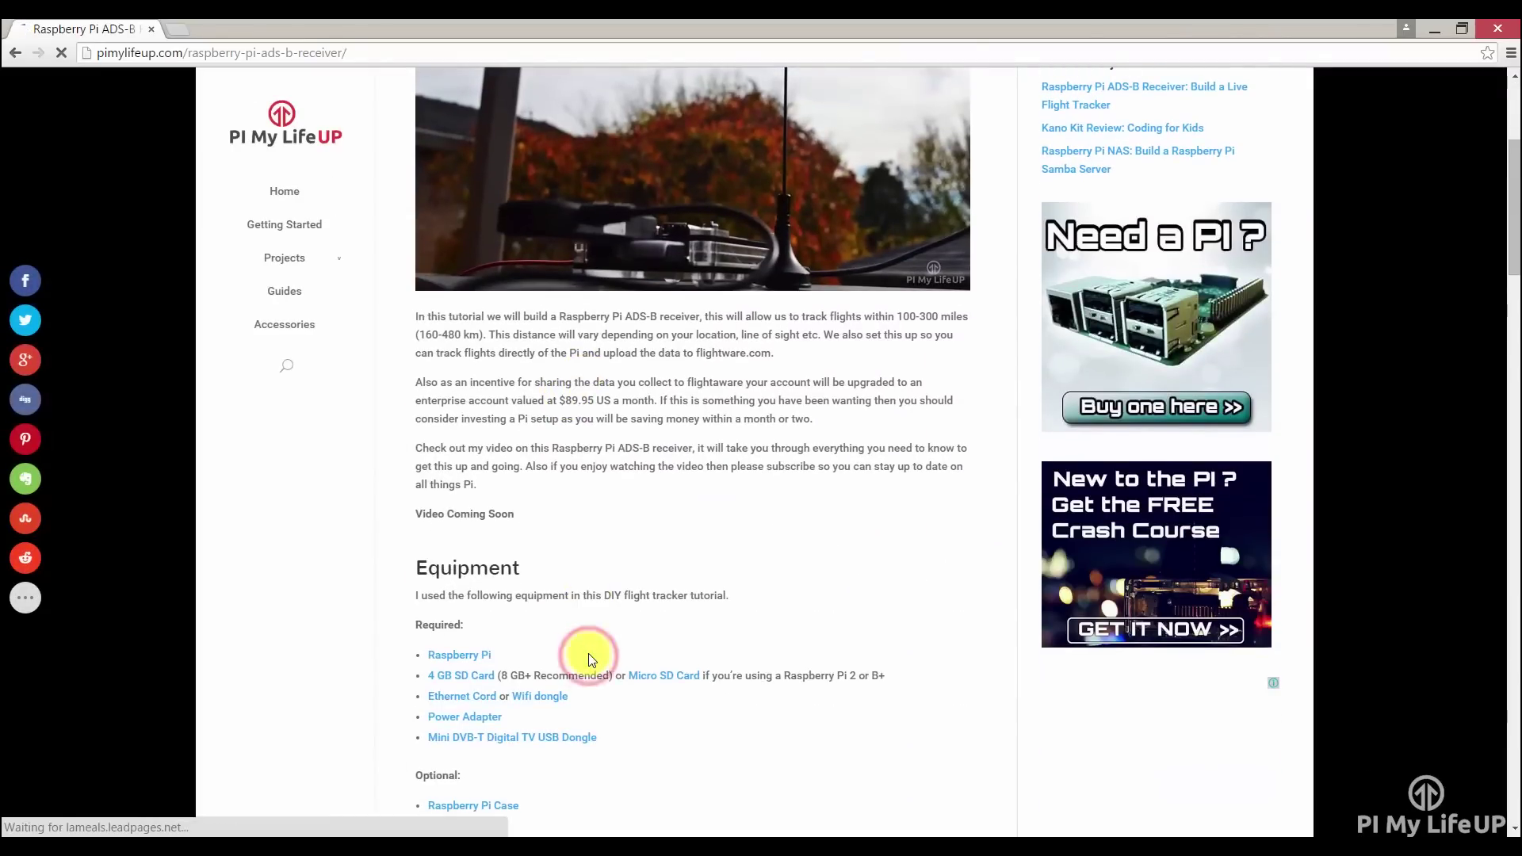
pyautogui.scroll(-5, 609, 638)
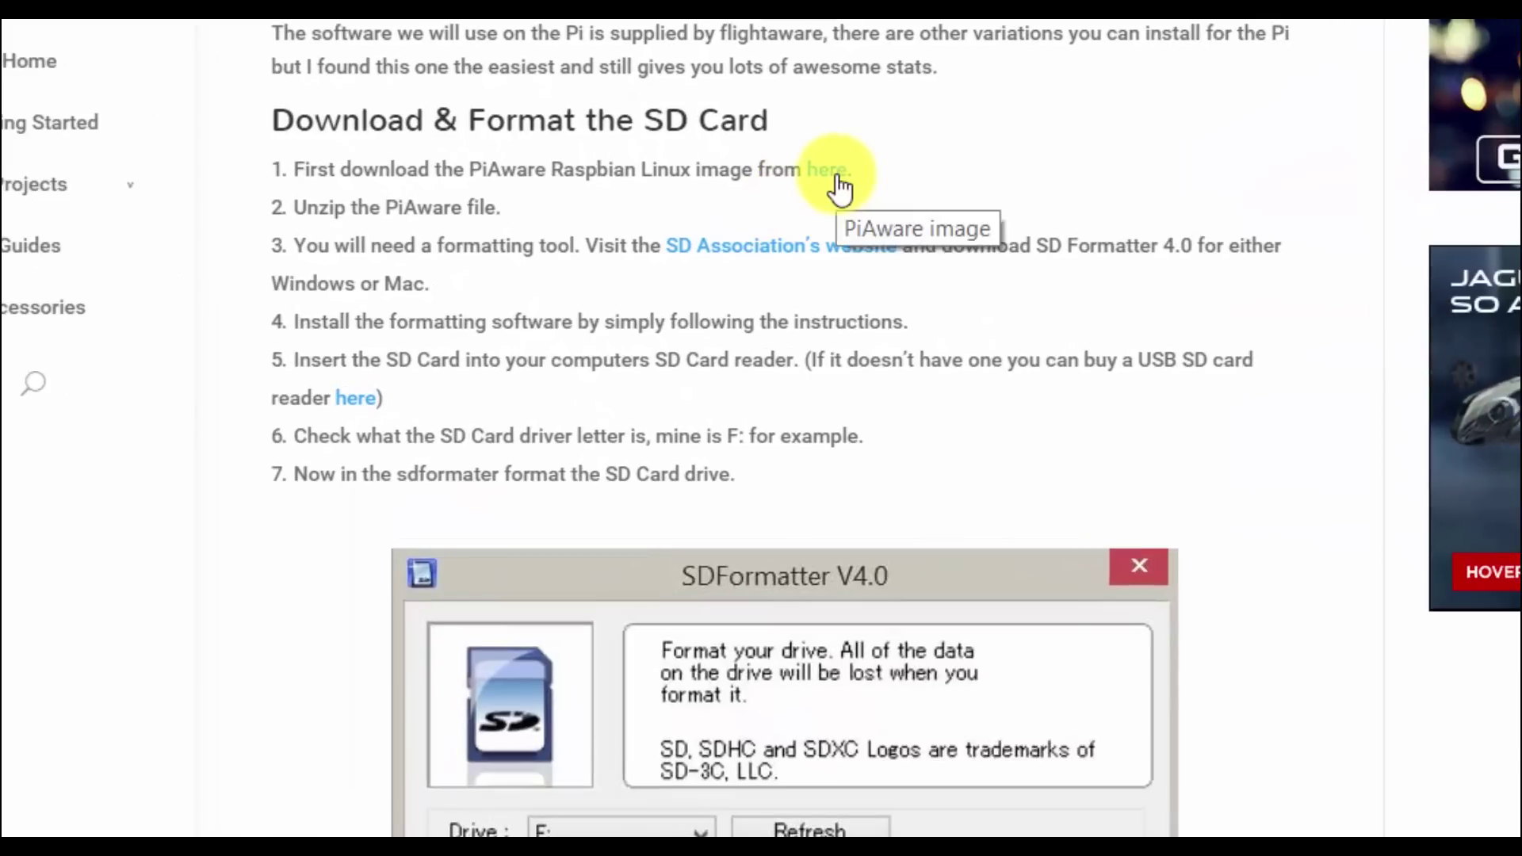
pyautogui.click(839, 176)
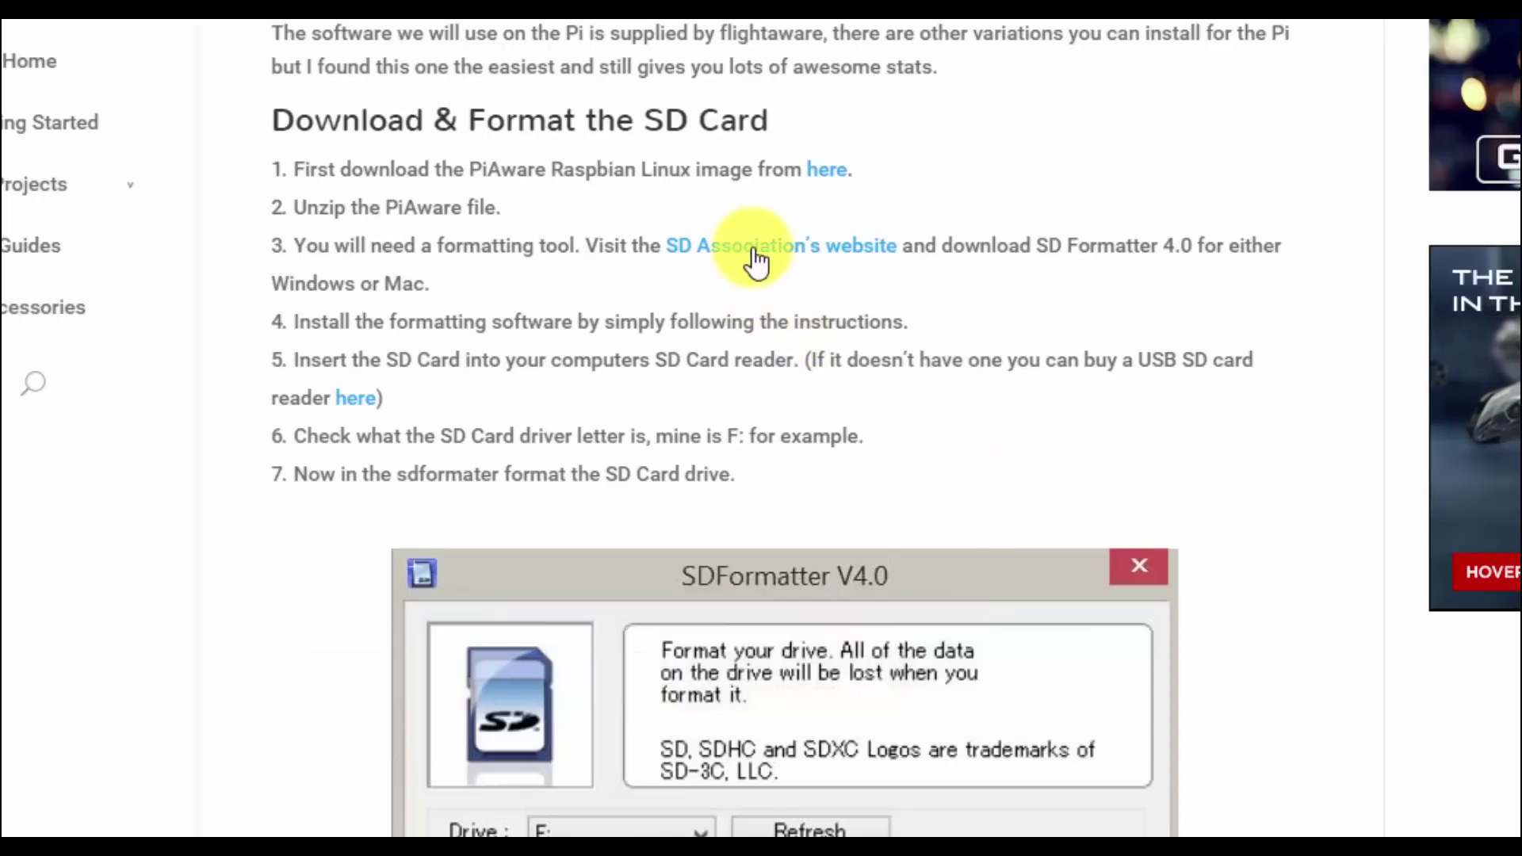
# - Download SD Formatter 4.0 for Windows, accepting its licence, and download Win32 Disk Imager
pyautogui.click(238, 28)
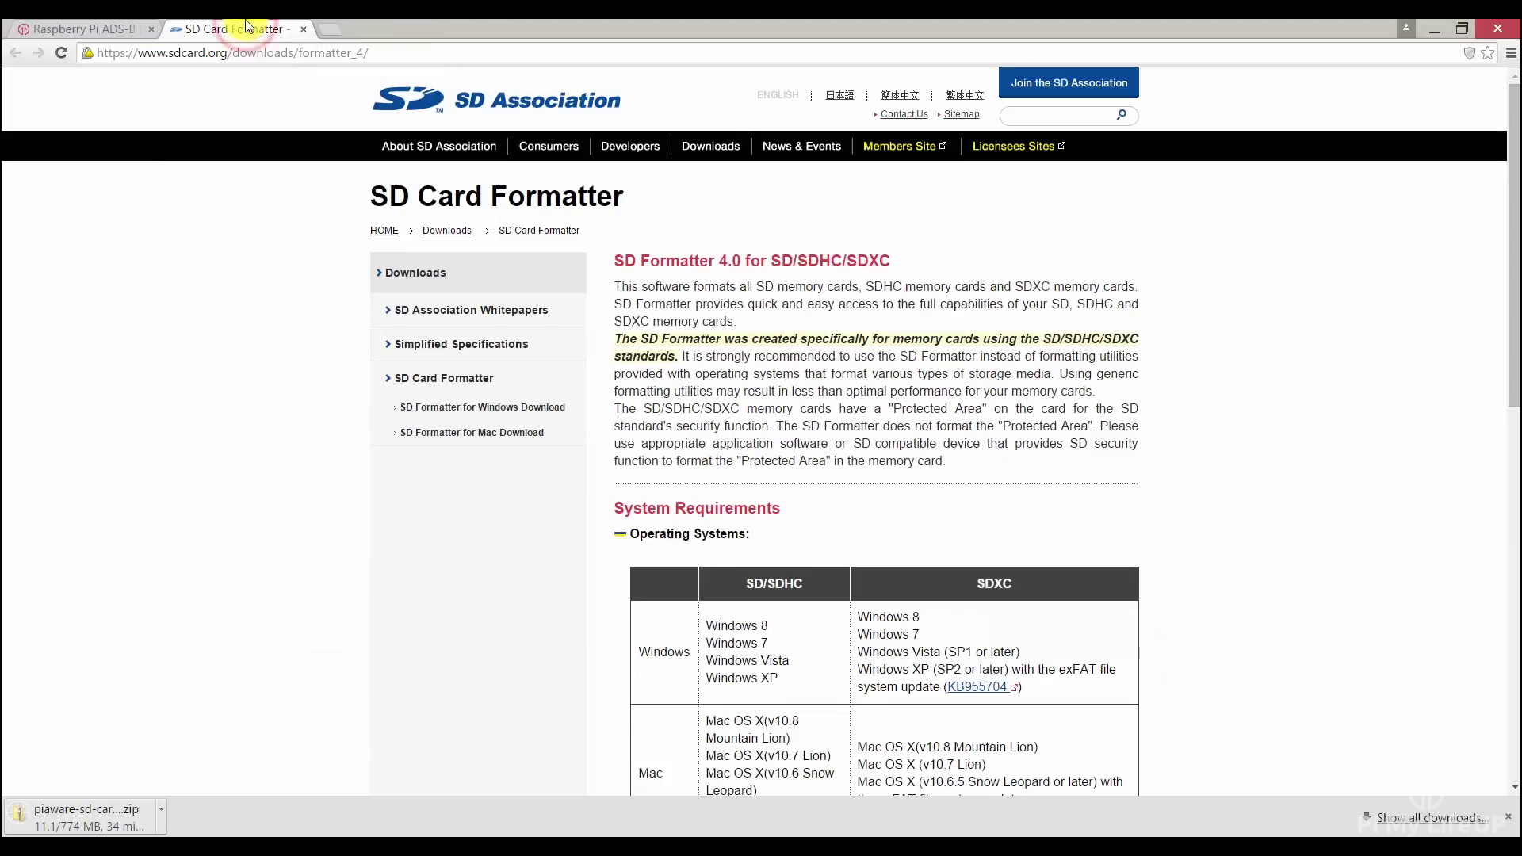
pyautogui.scroll(-12, 948, 325)
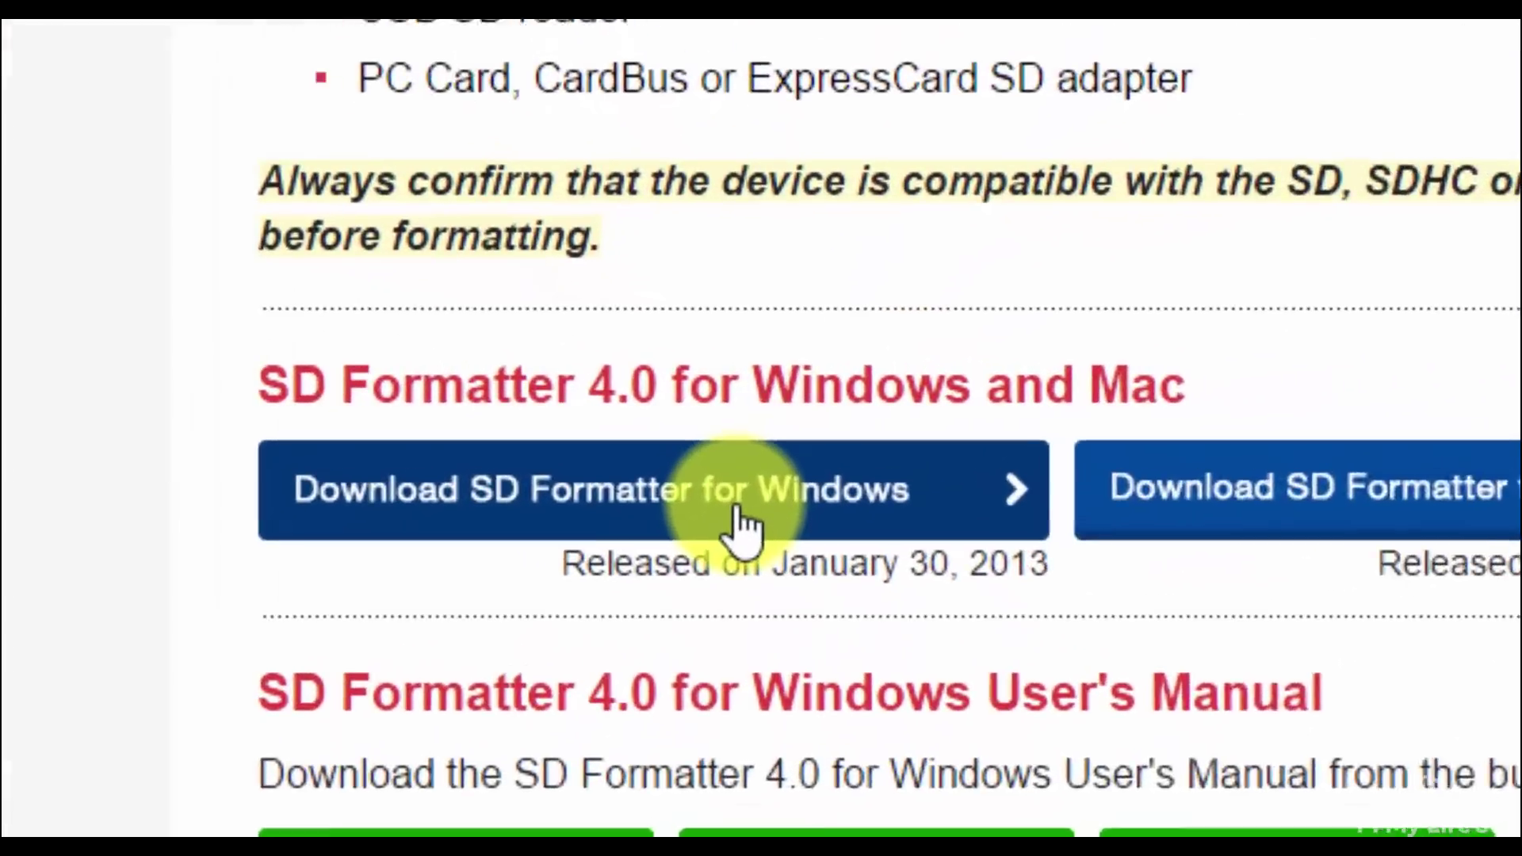
pyautogui.click(752, 462)
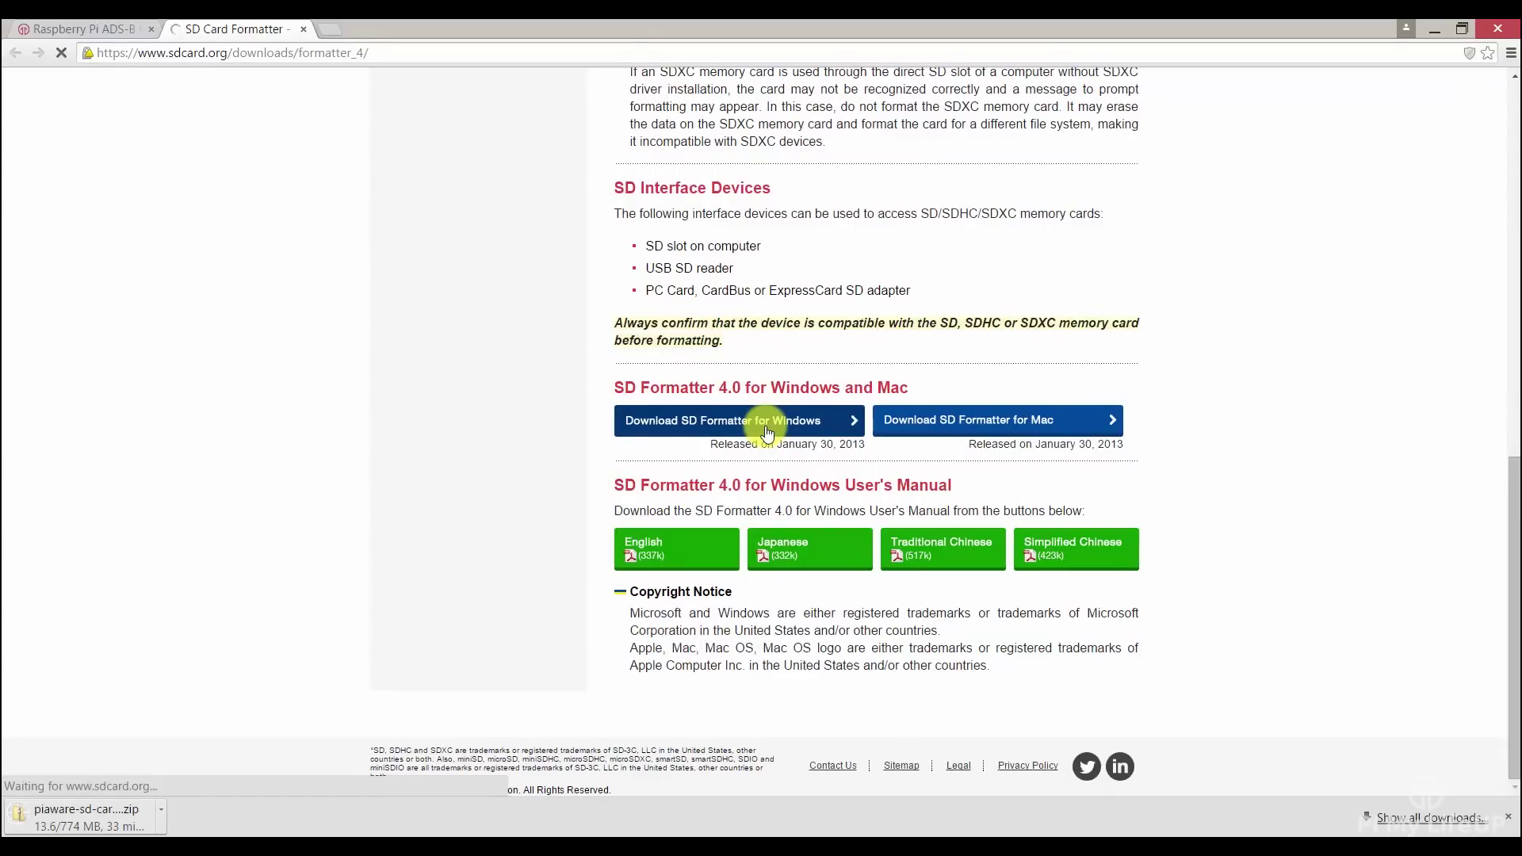
pyautogui.scroll(-10, 764, 426)
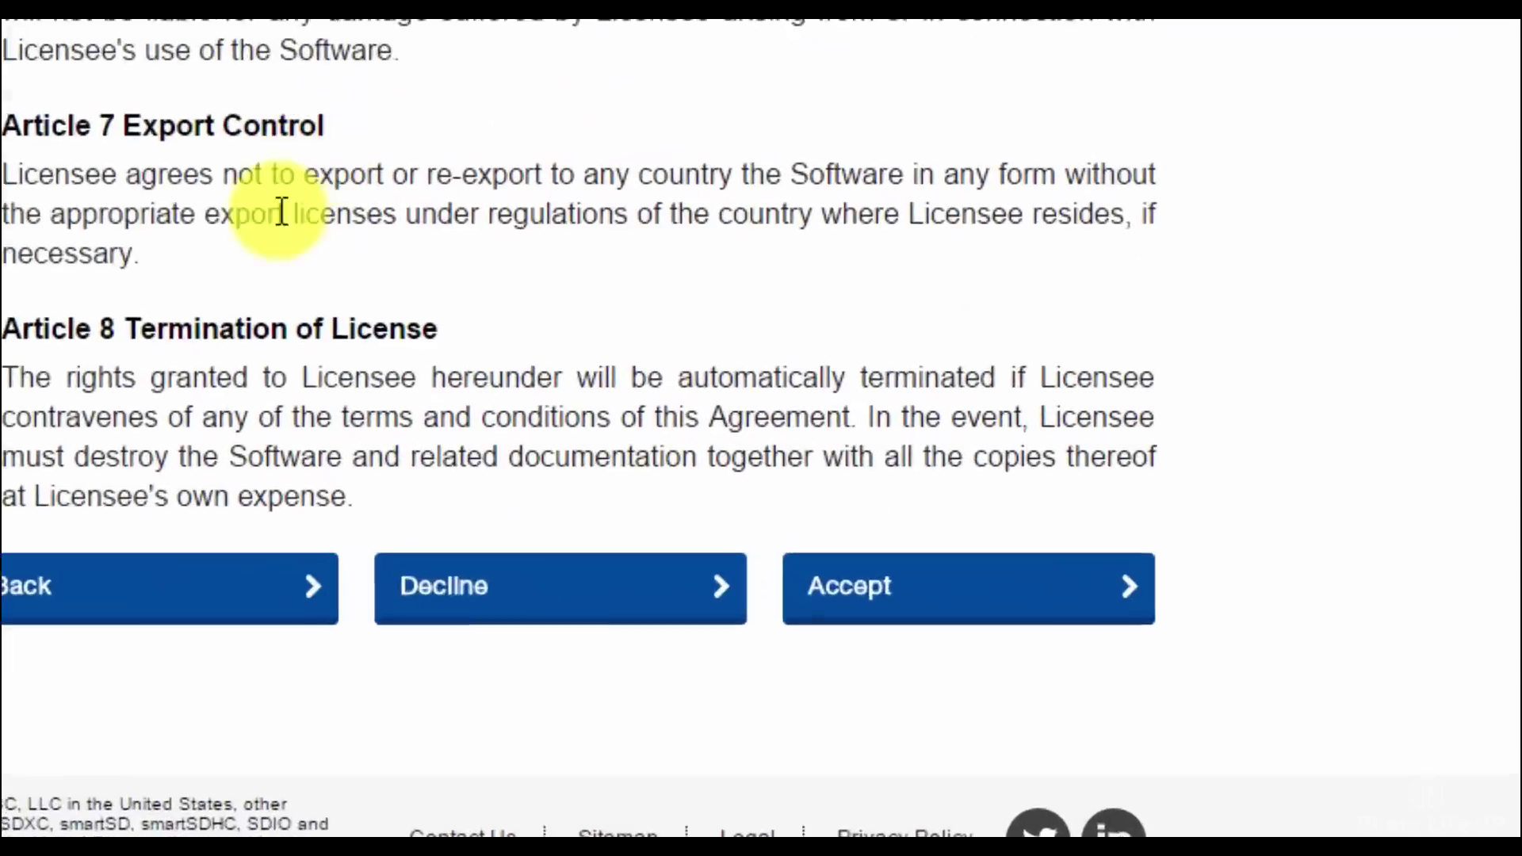
pyautogui.click(709, 444)
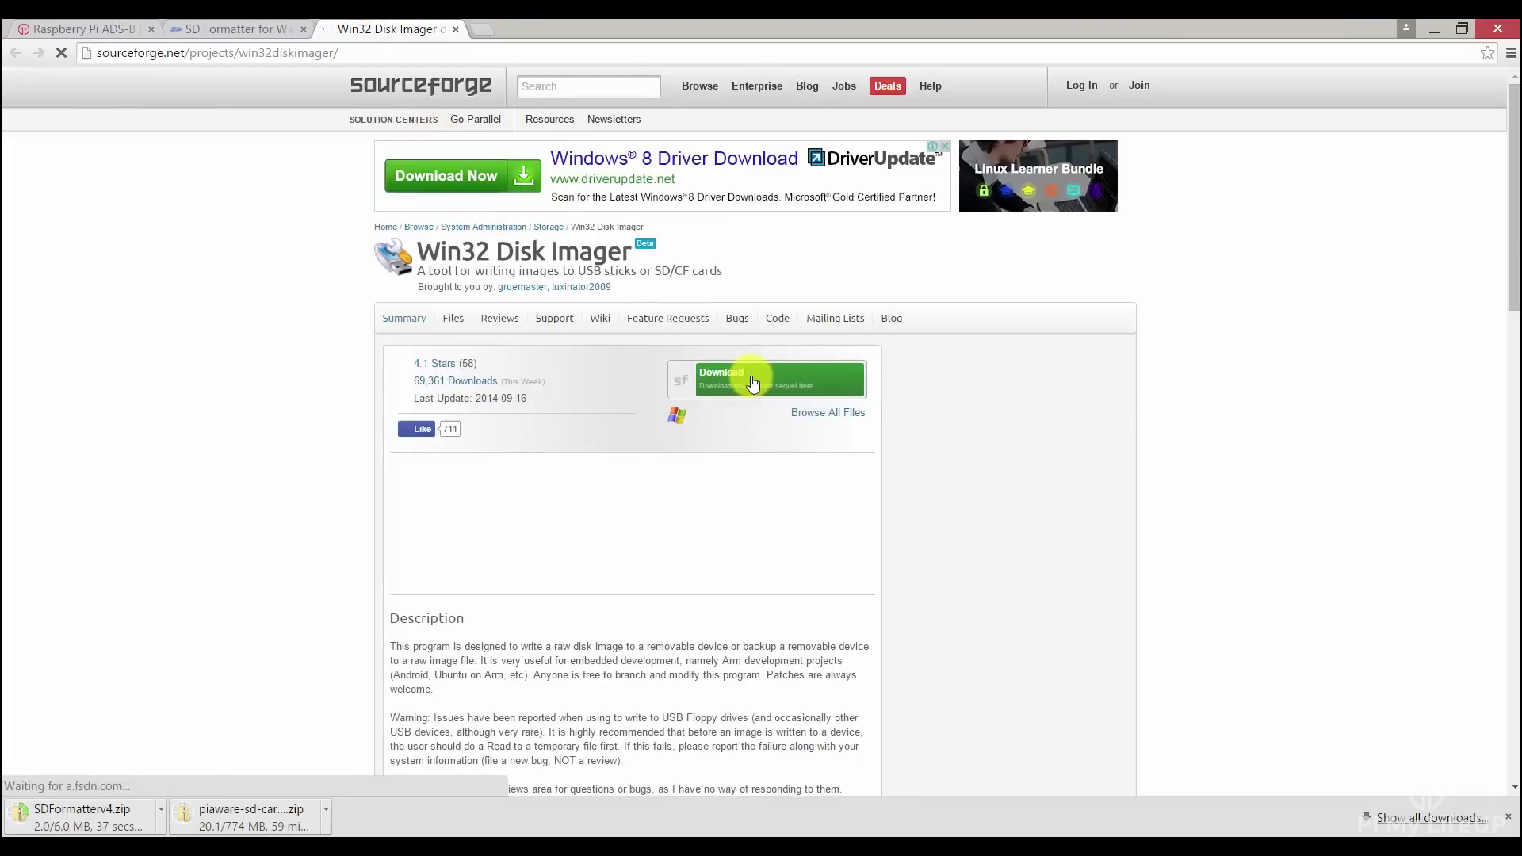
pyautogui.click(750, 375)
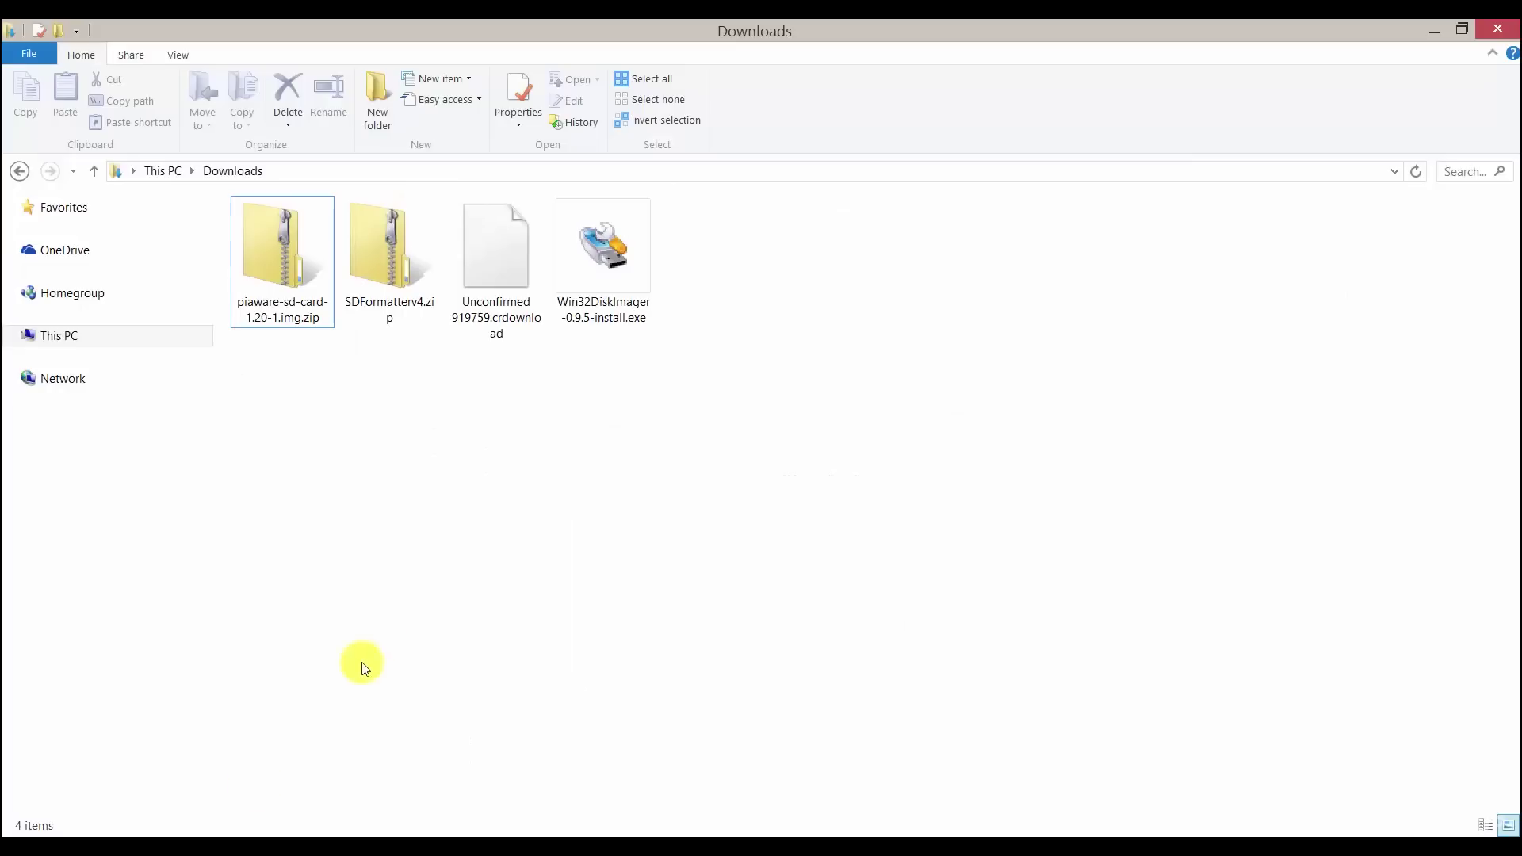
pyautogui.click(297, 319)
# - Extract the PiAware zip and SDFormatterv4.zip in the Downloads folder
pyautogui.rightClick(301, 317)
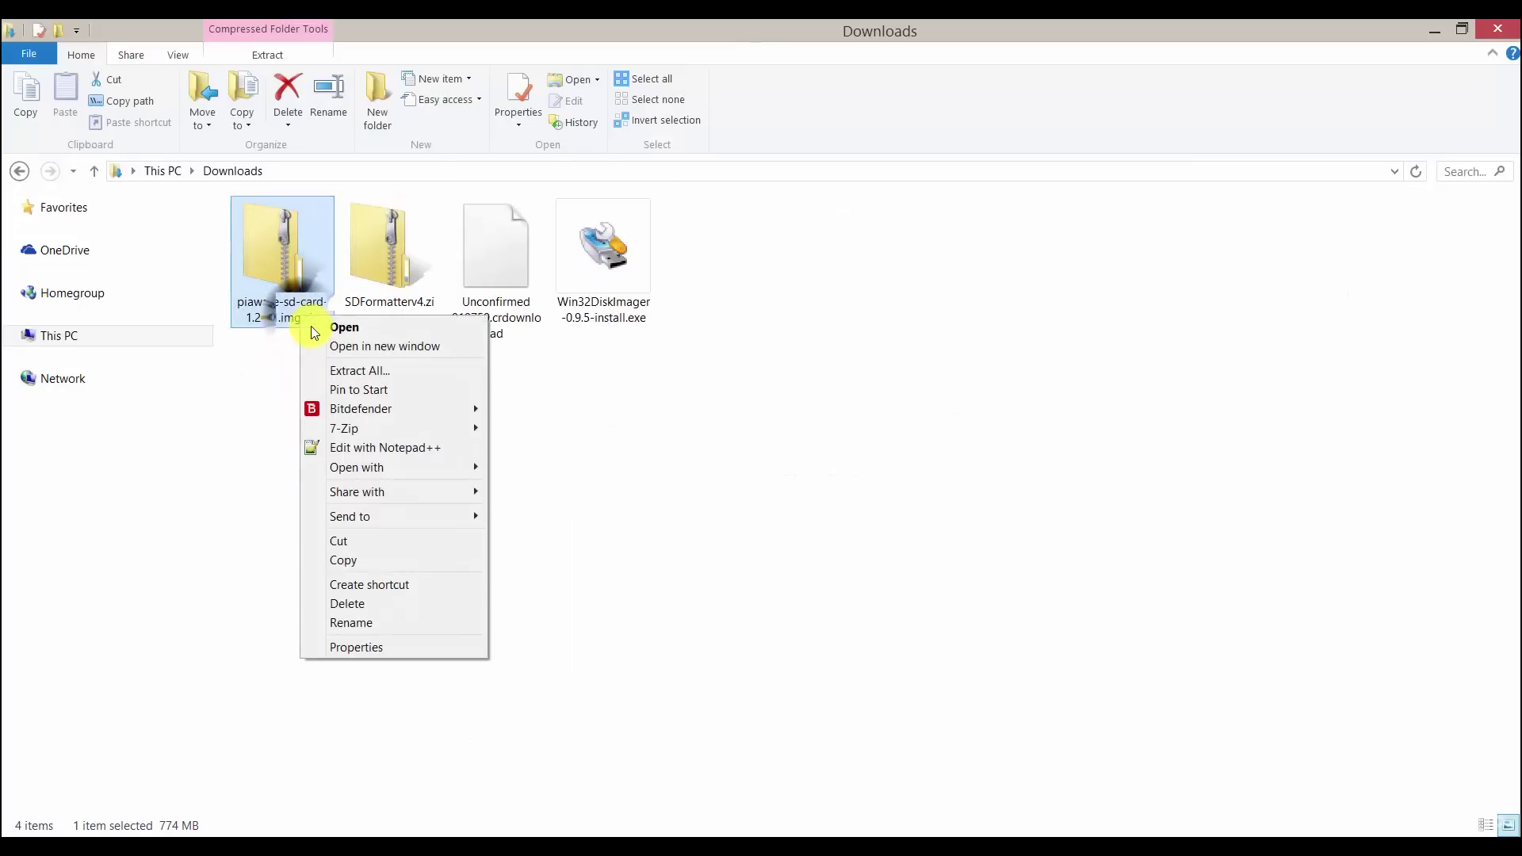
pyautogui.click(435, 372)
pyautogui.click(927, 636)
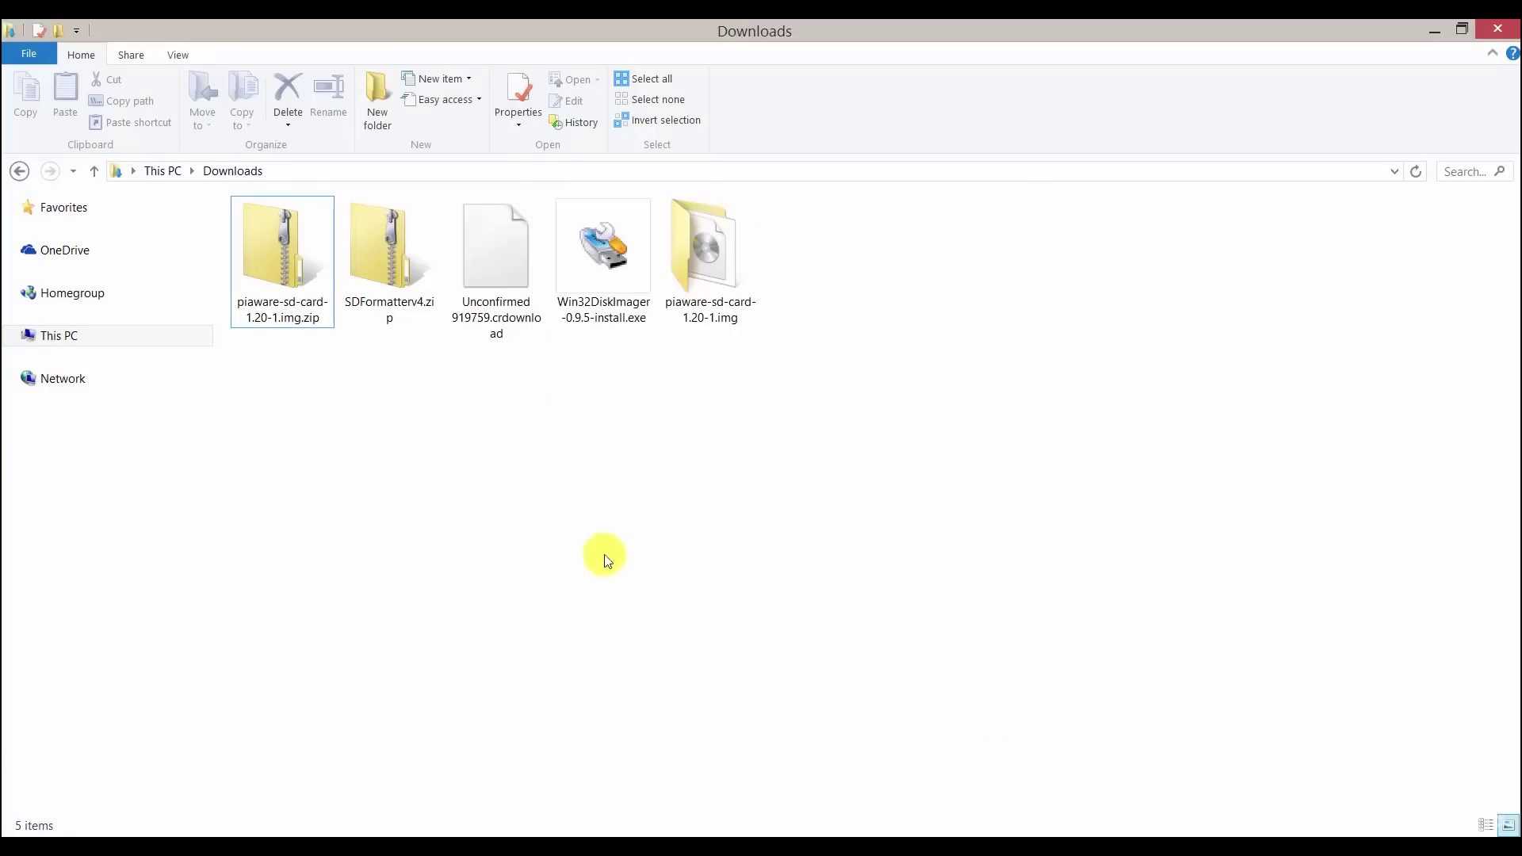
pyautogui.click(400, 250)
pyautogui.rightClick(420, 247)
pyautogui.click(440, 309)
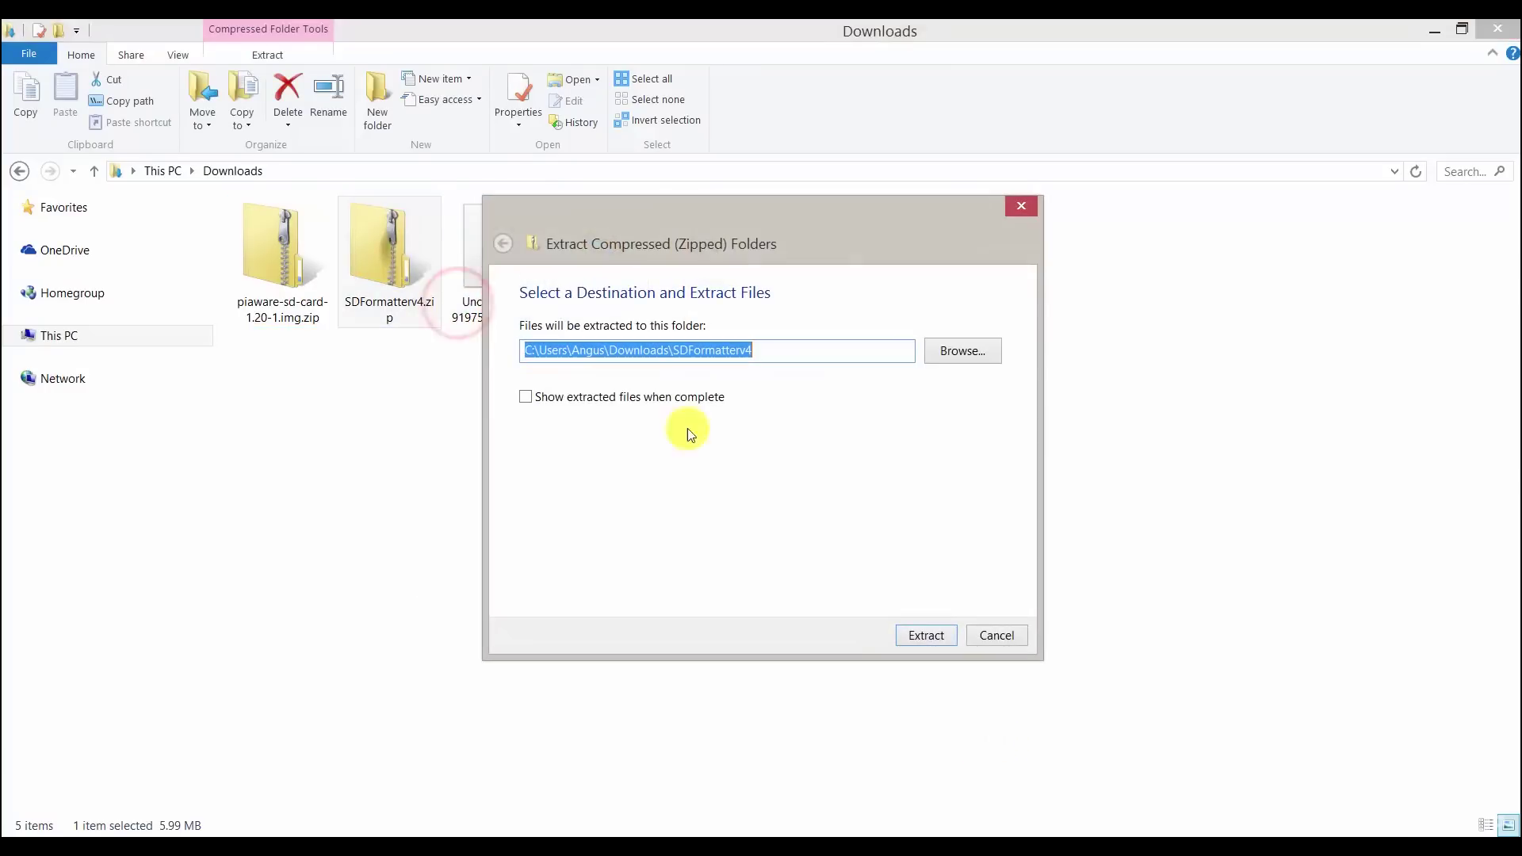
pyautogui.click(916, 634)
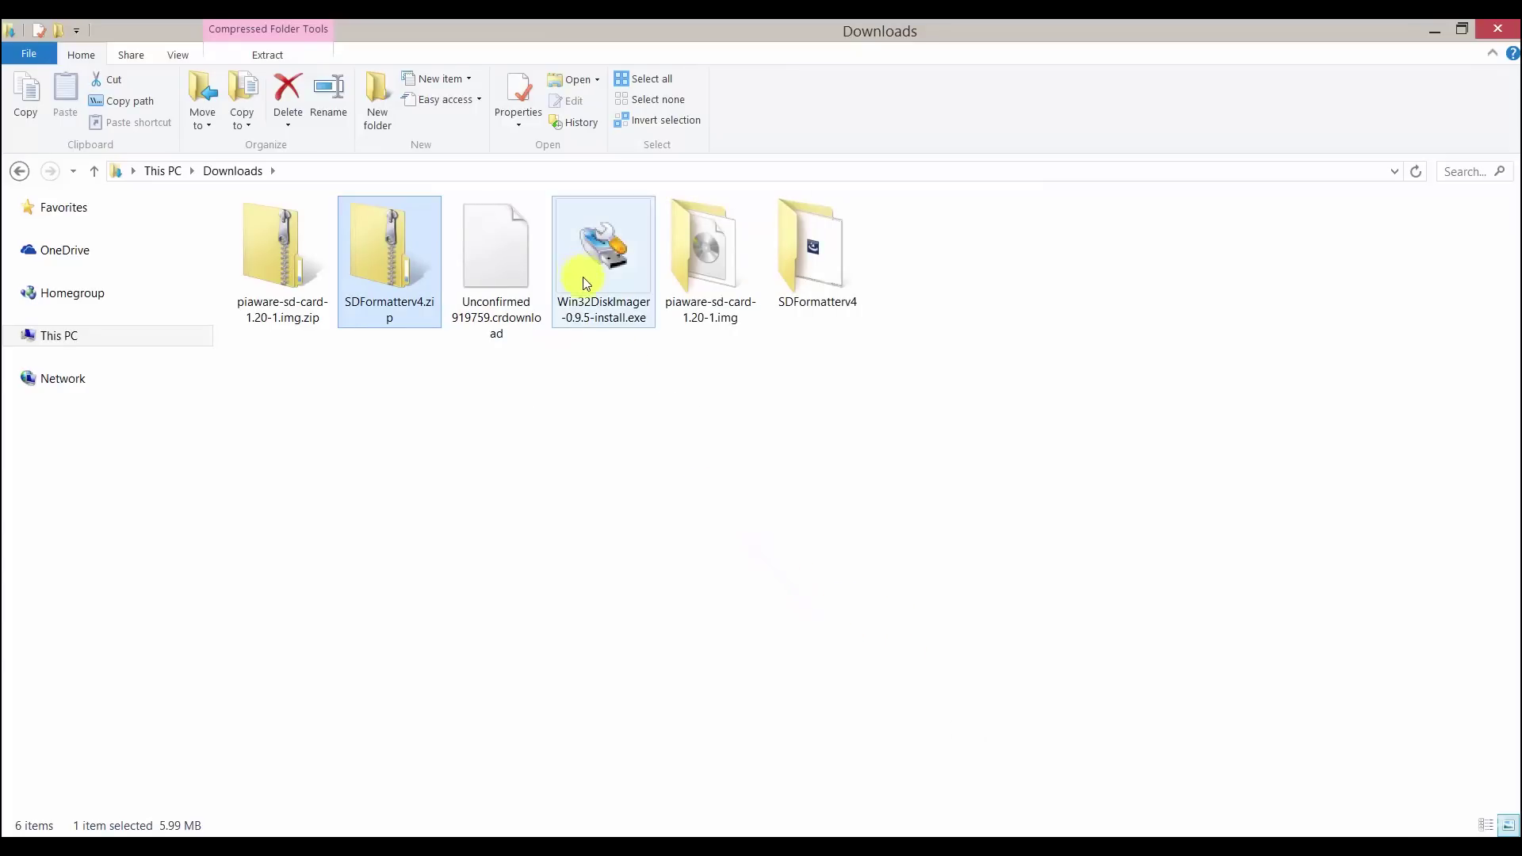
# - Run setup.exe from the SDFormatterv4 folder to install SD Formatter
pyautogui.doubleClick(792, 290)
pyautogui.doubleClick(441, 236)
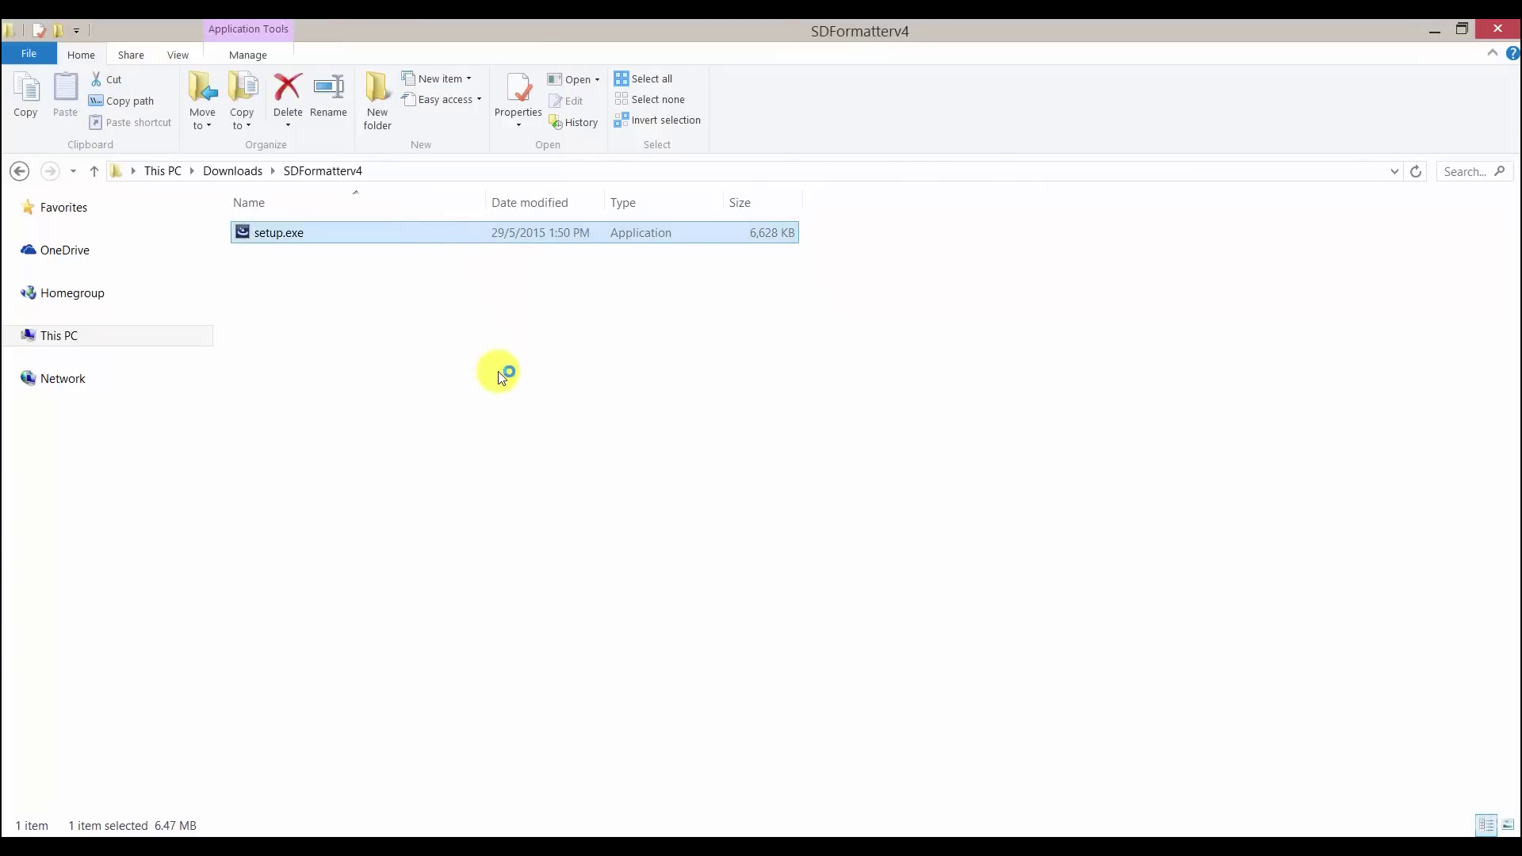
pyautogui.click(861, 596)
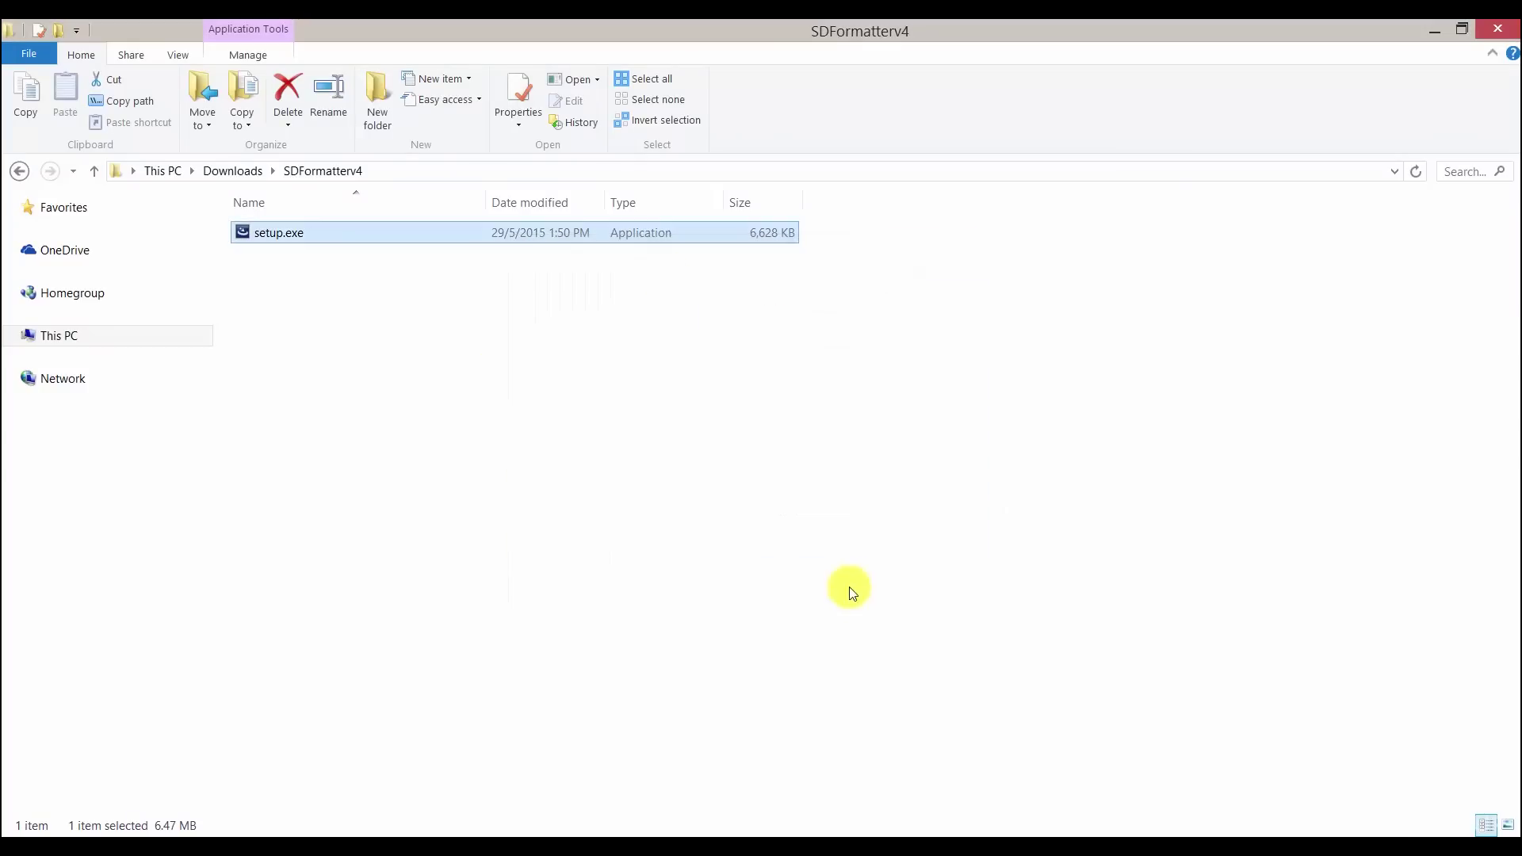
# - Install Win32 Disk Imager with the default settings from the Downloads installer
pyautogui.click(230, 170)
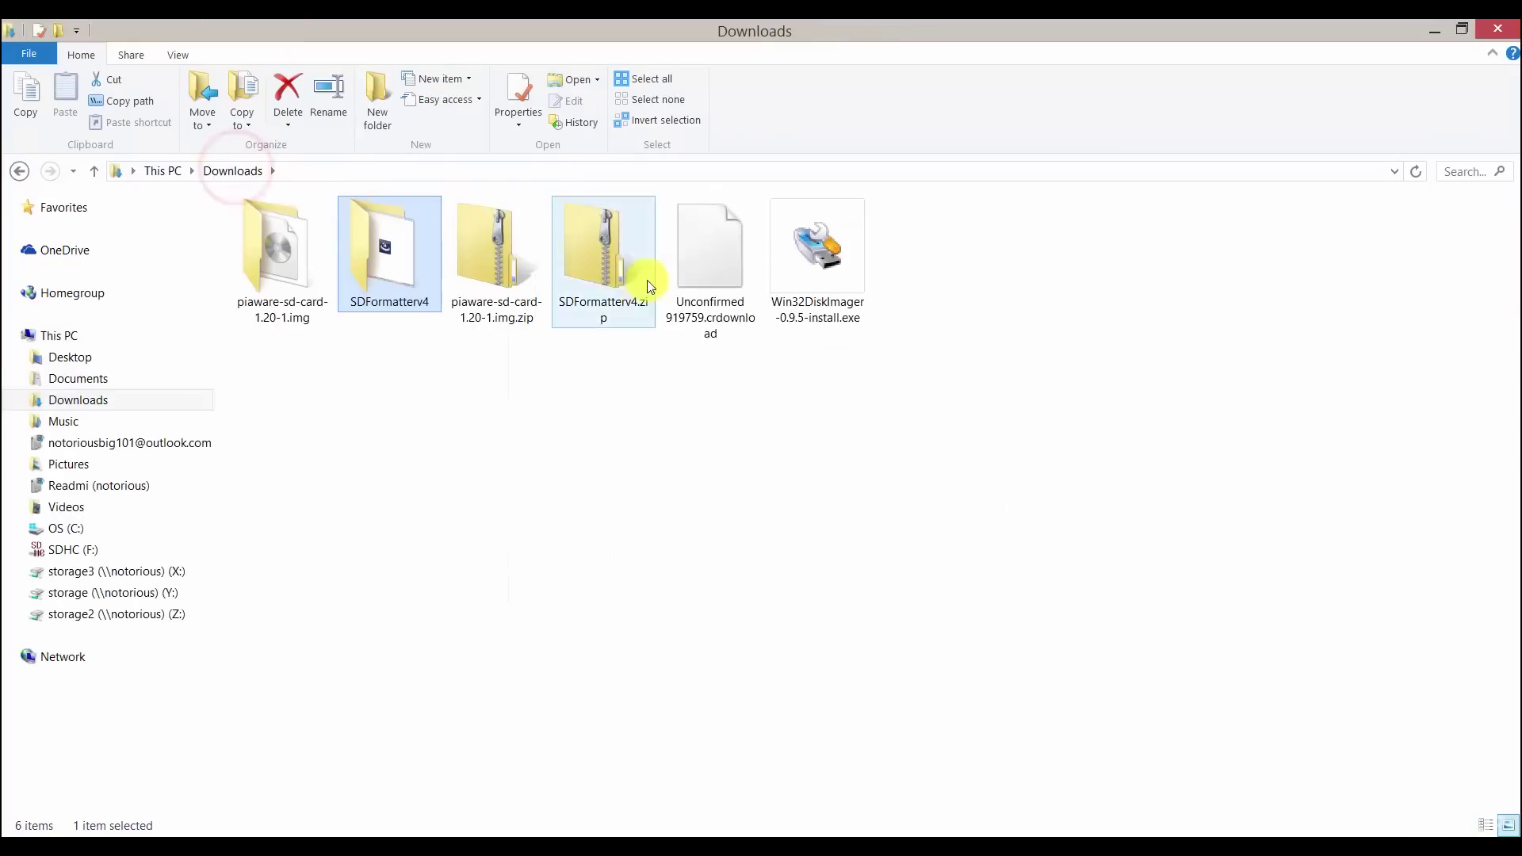
pyautogui.doubleClick(836, 284)
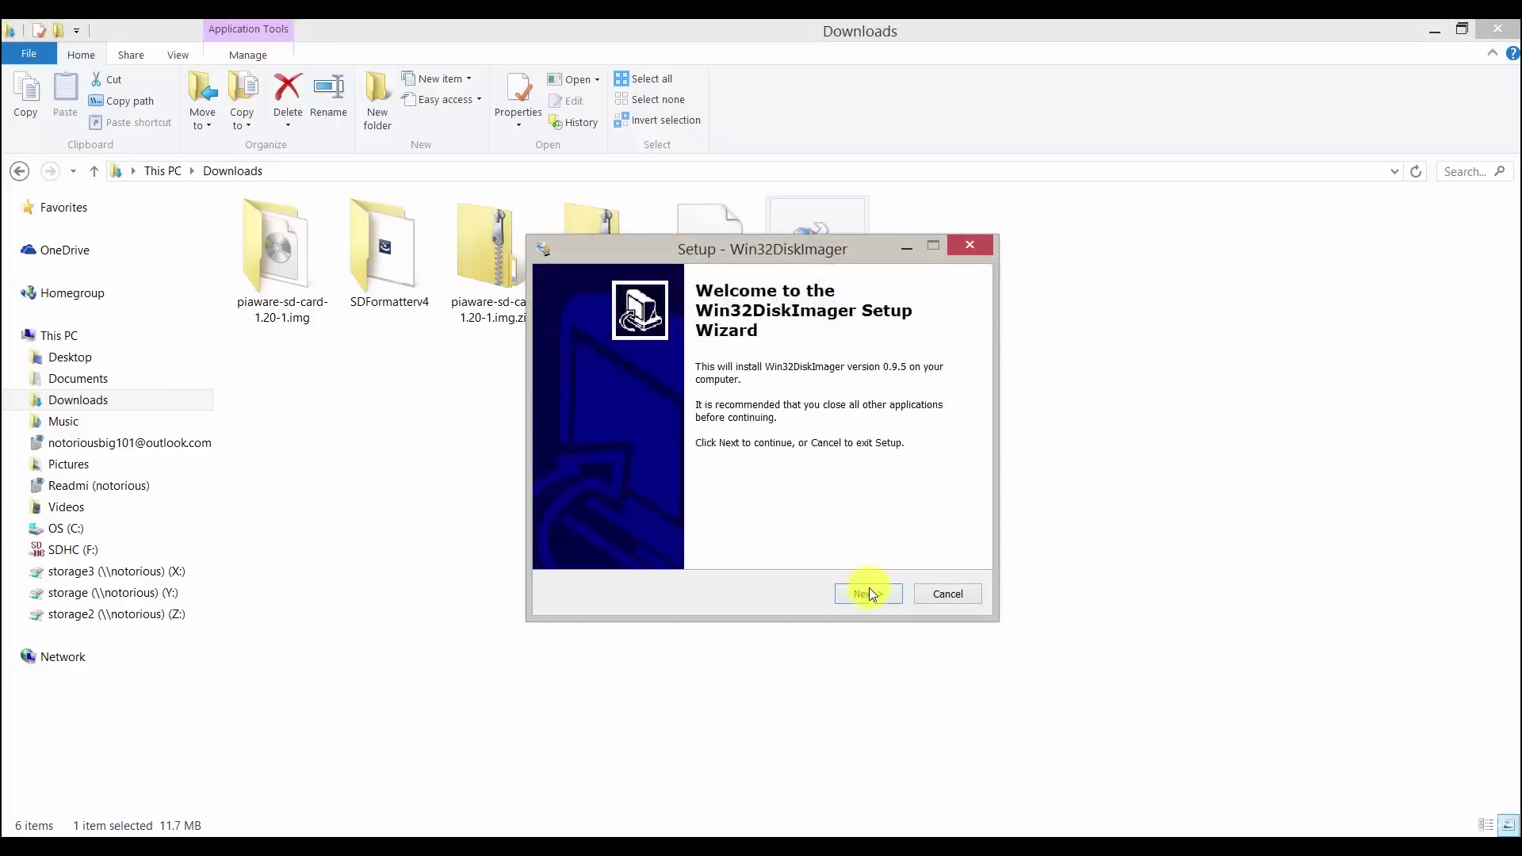
pyautogui.click(868, 594)
pyautogui.click(866, 594)
pyautogui.click(866, 595)
pyautogui.click(866, 594)
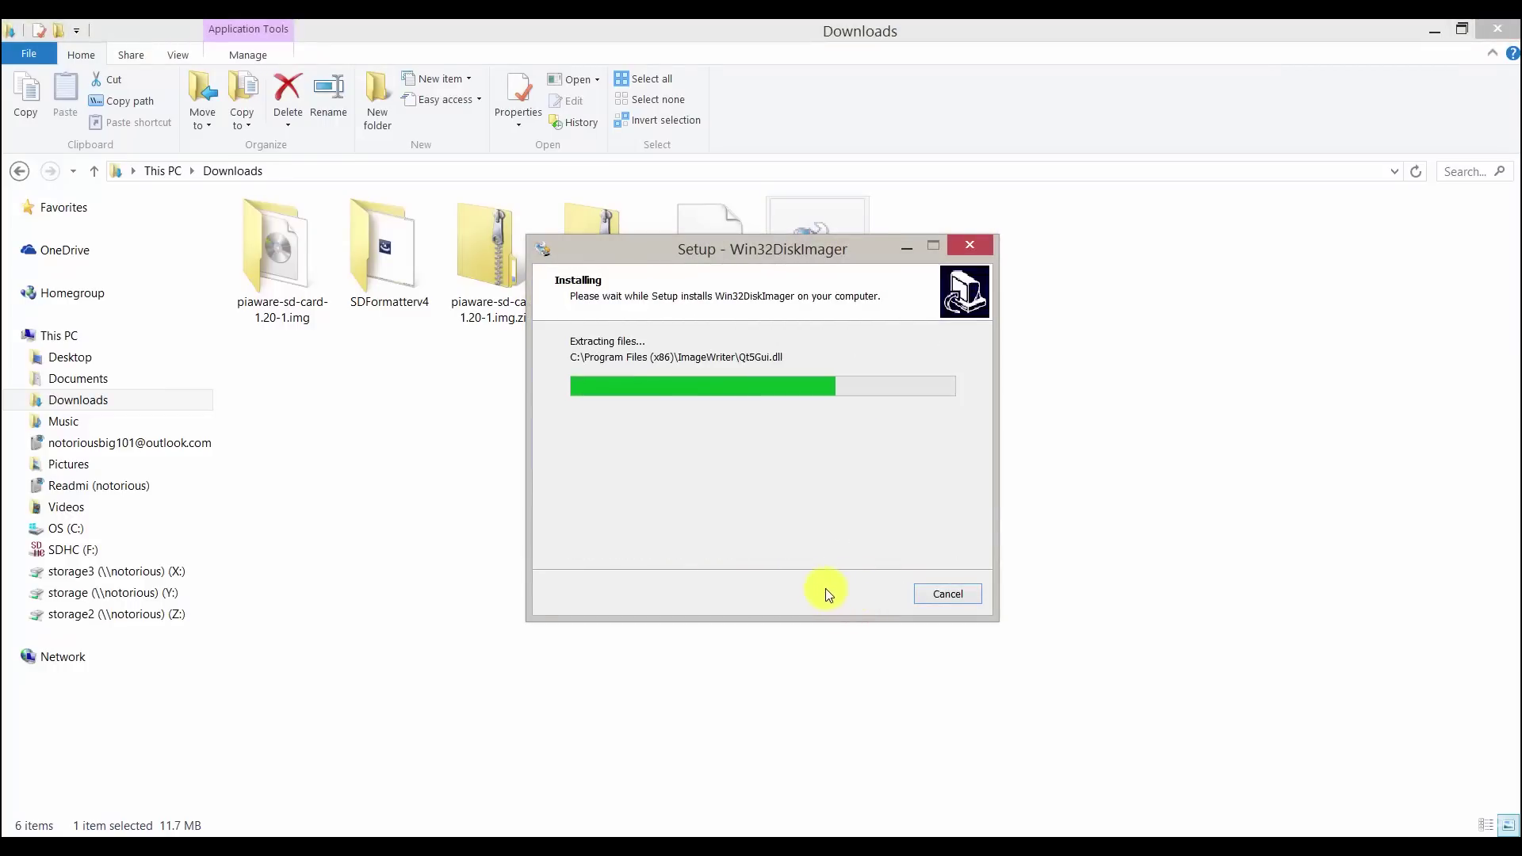
pyautogui.click(862, 593)
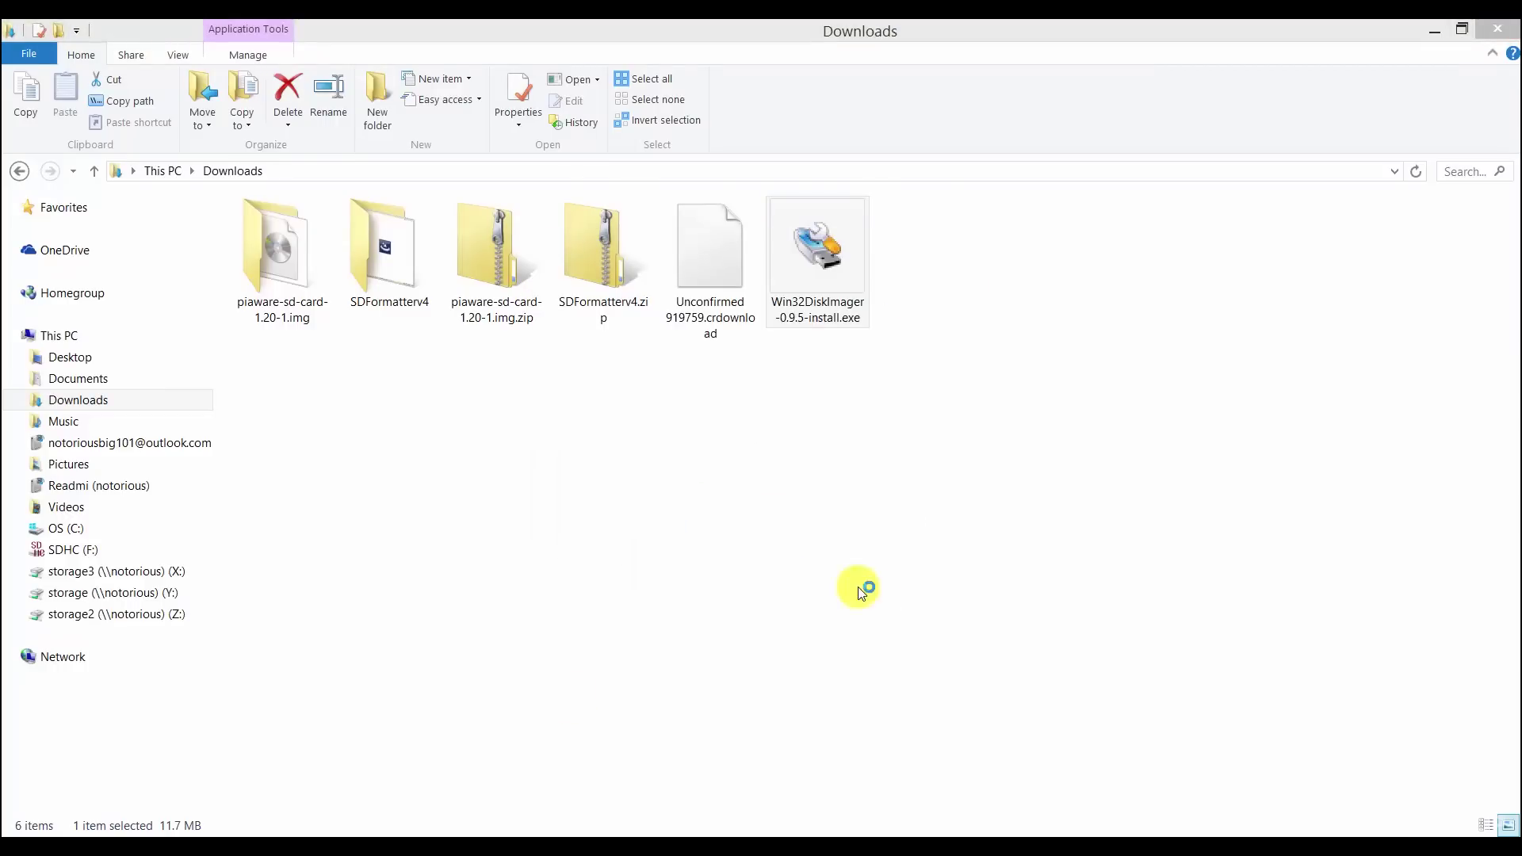
pyautogui.click(1155, 275)
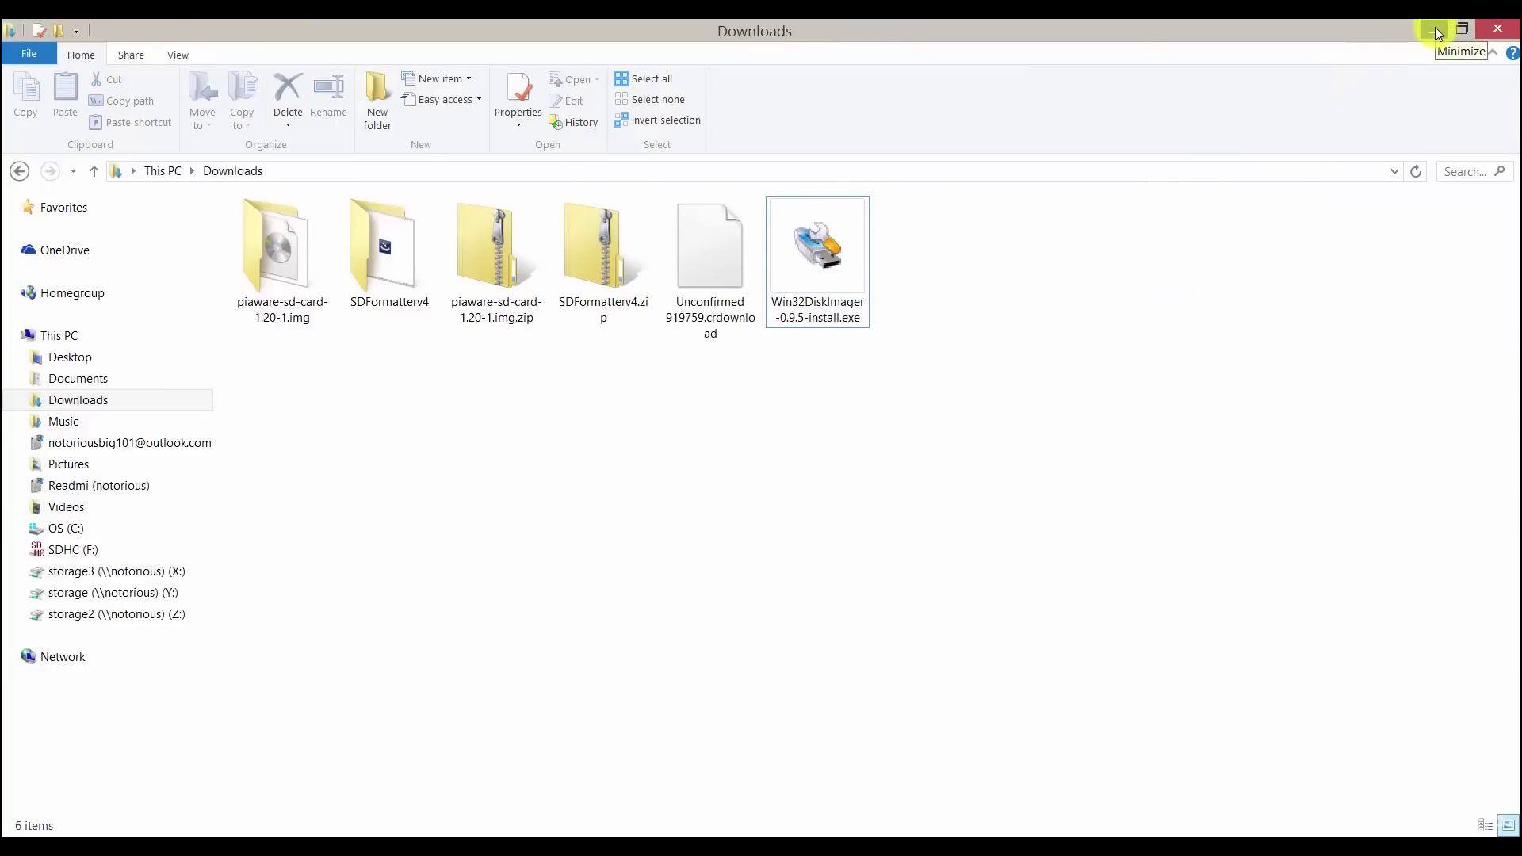
pyautogui.click(1436, 32)
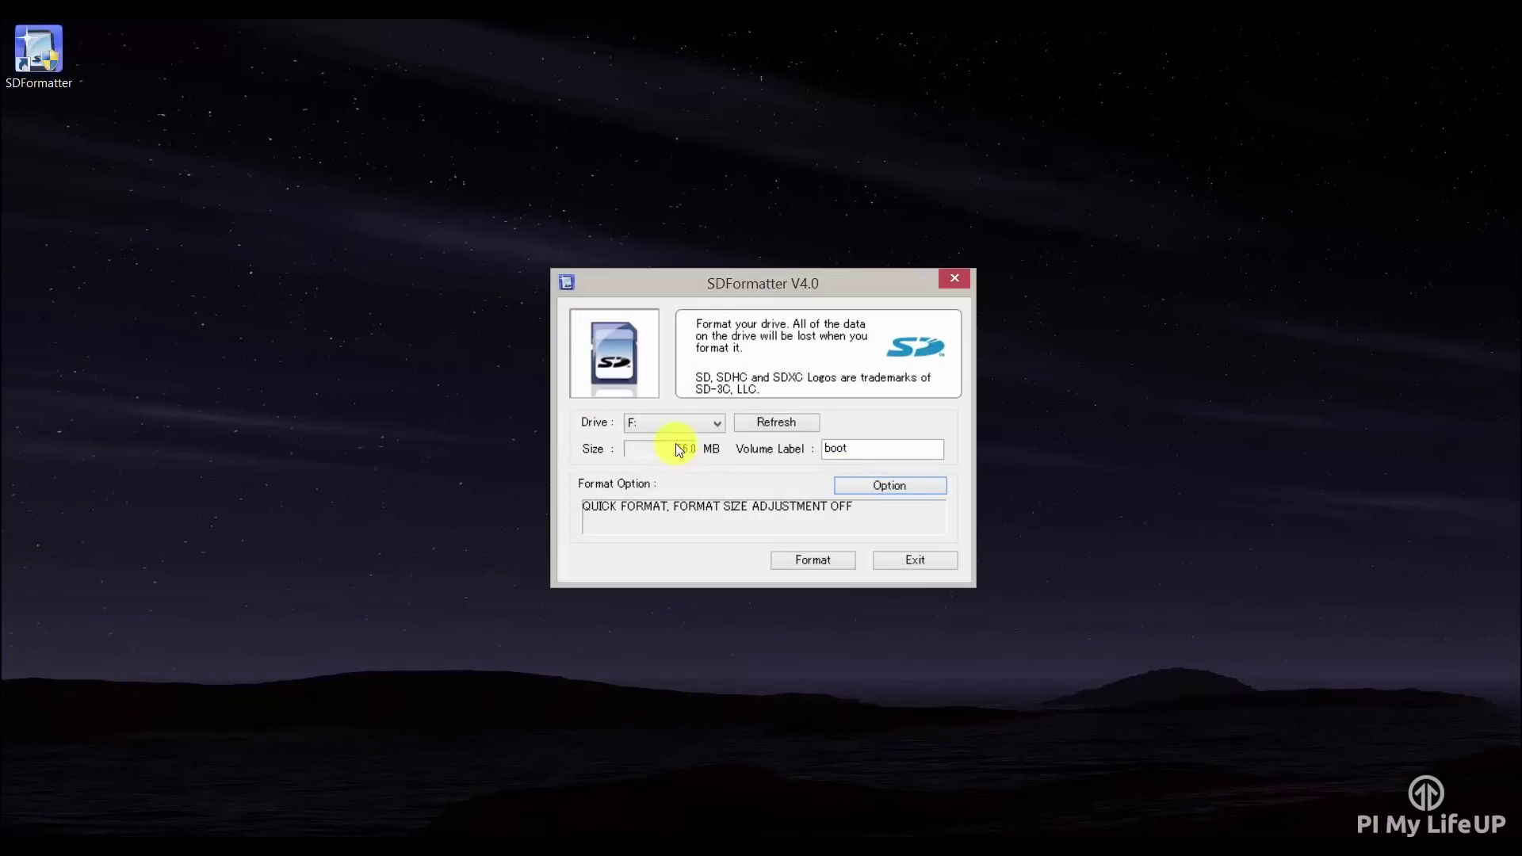
# - Format the SD card on drive F:, confirming the quick-format and data-loss prompts
pyautogui.click(813, 559)
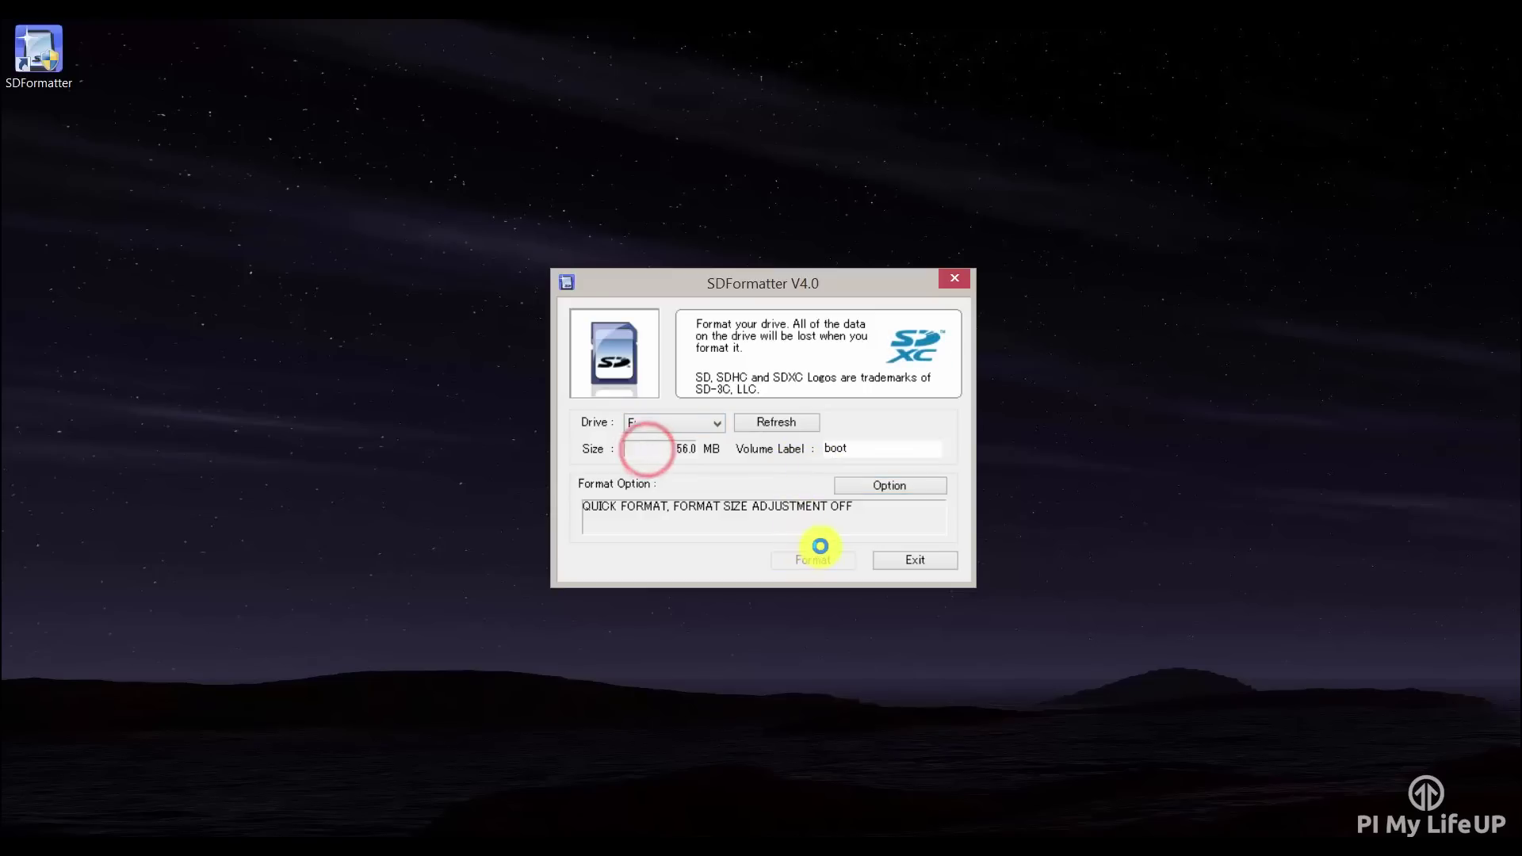
pyautogui.click(793, 482)
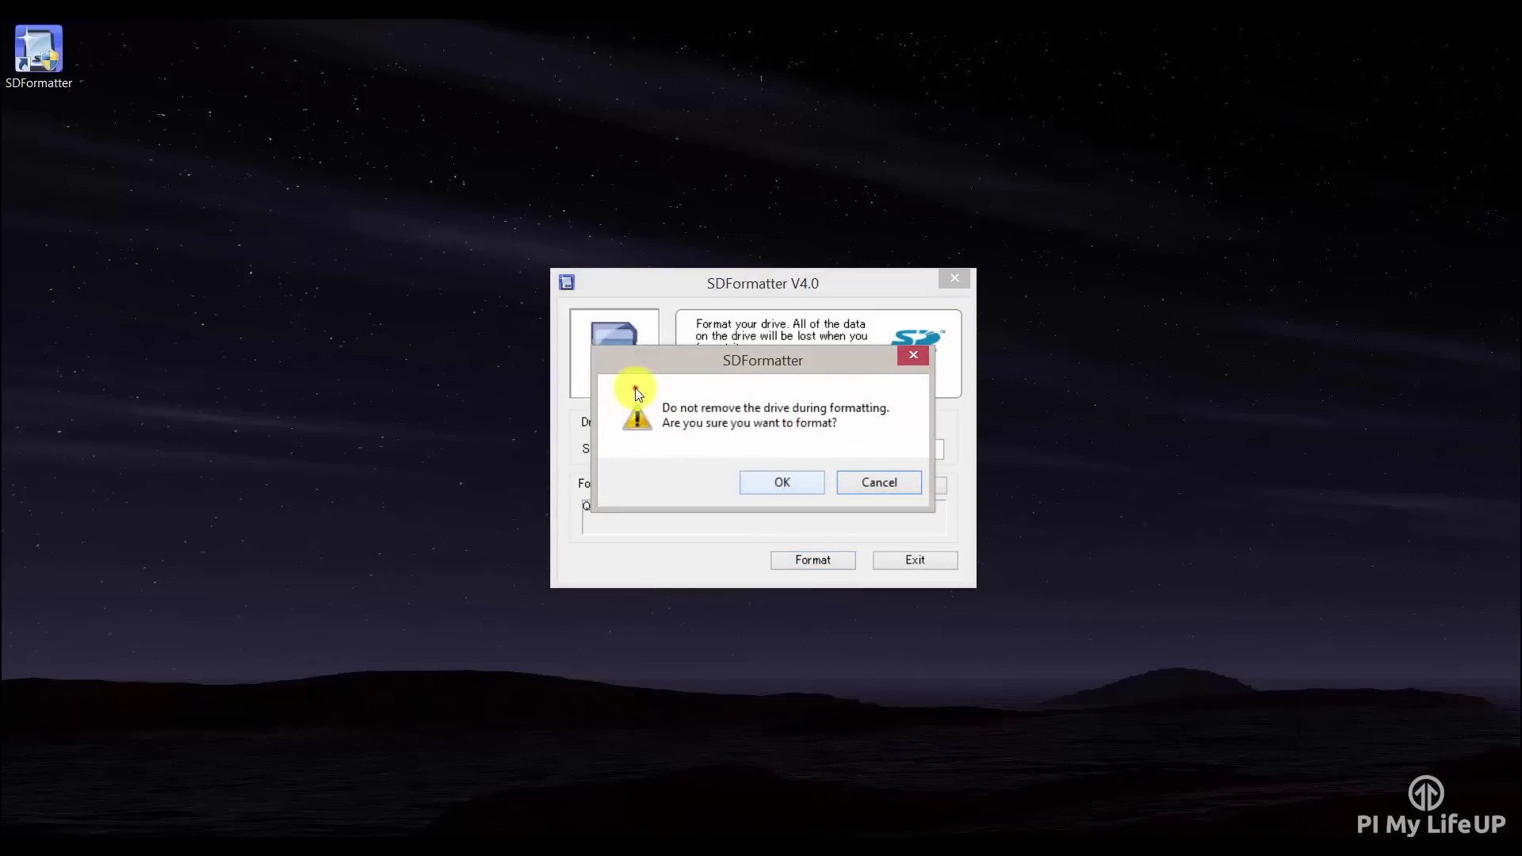
pyautogui.click(793, 481)
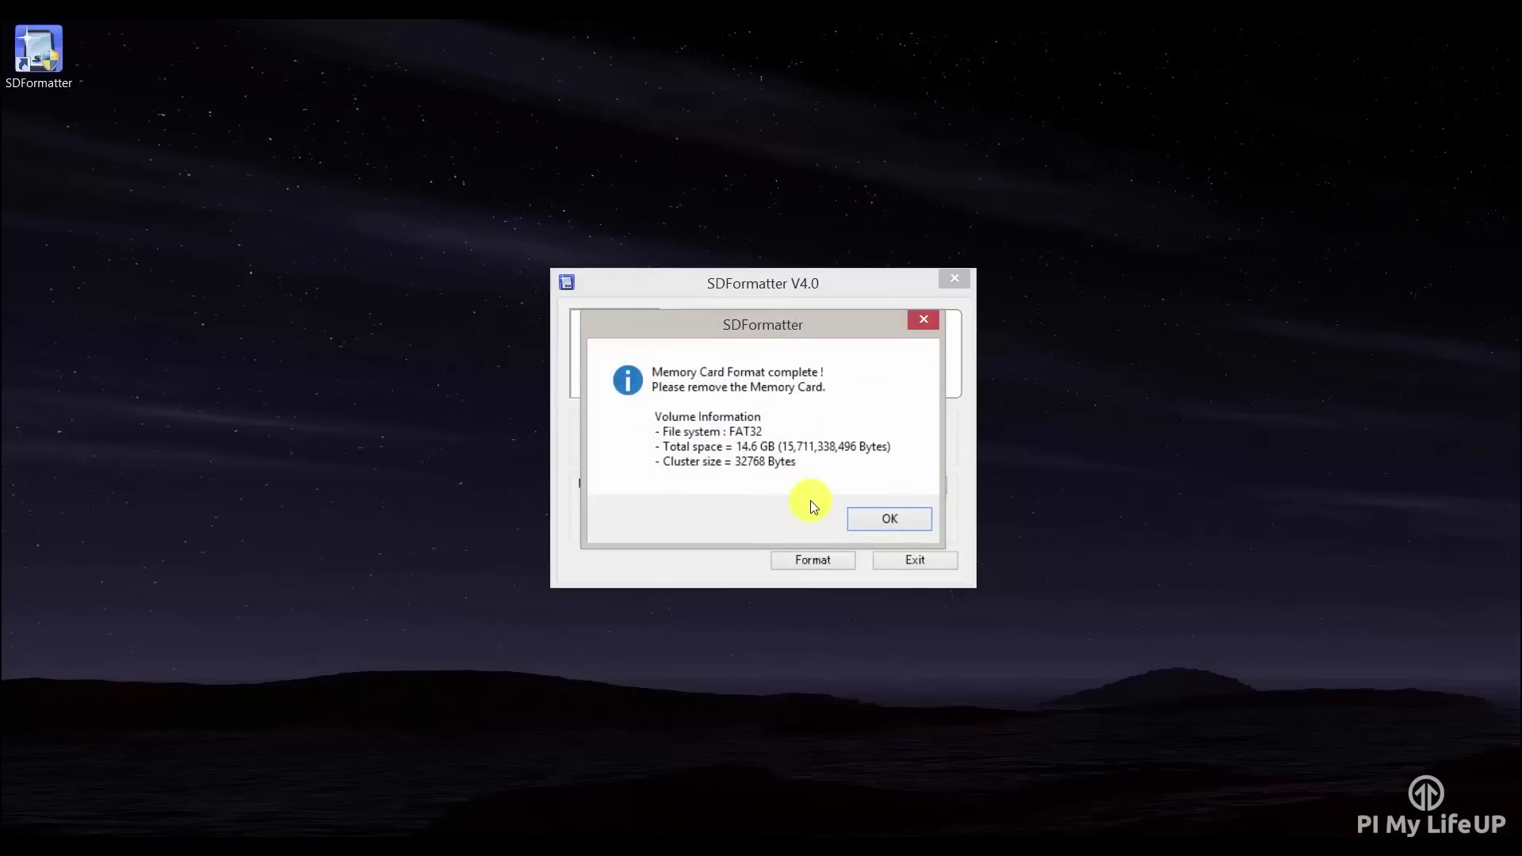
pyautogui.click(874, 520)
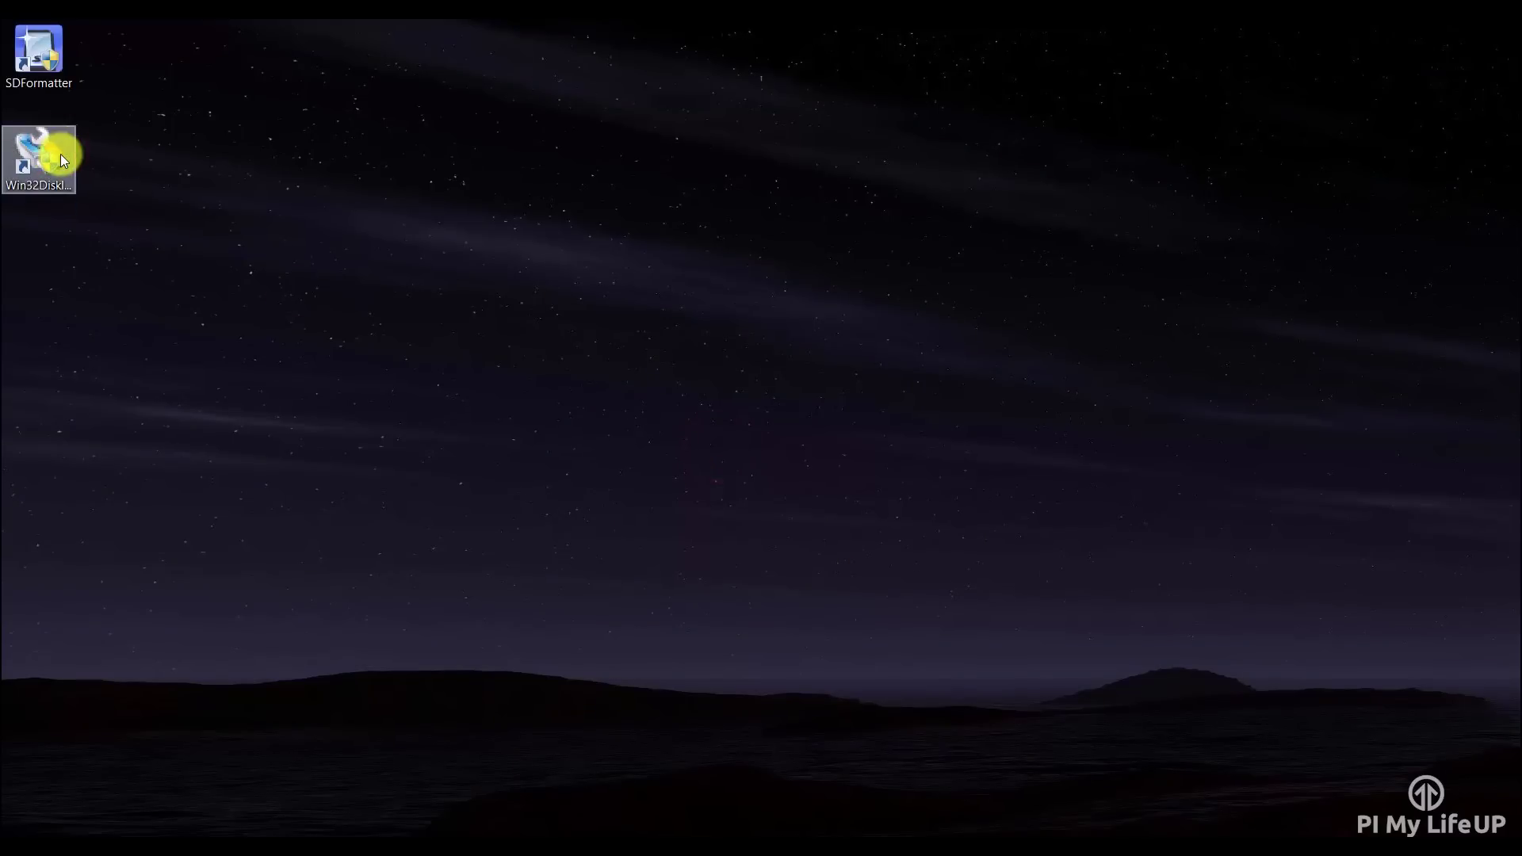
# - Write piaware-sd-card-1.20-1.img to the card on drive F: with Win32 Disk Imager
pyautogui.doubleClick(38, 156)
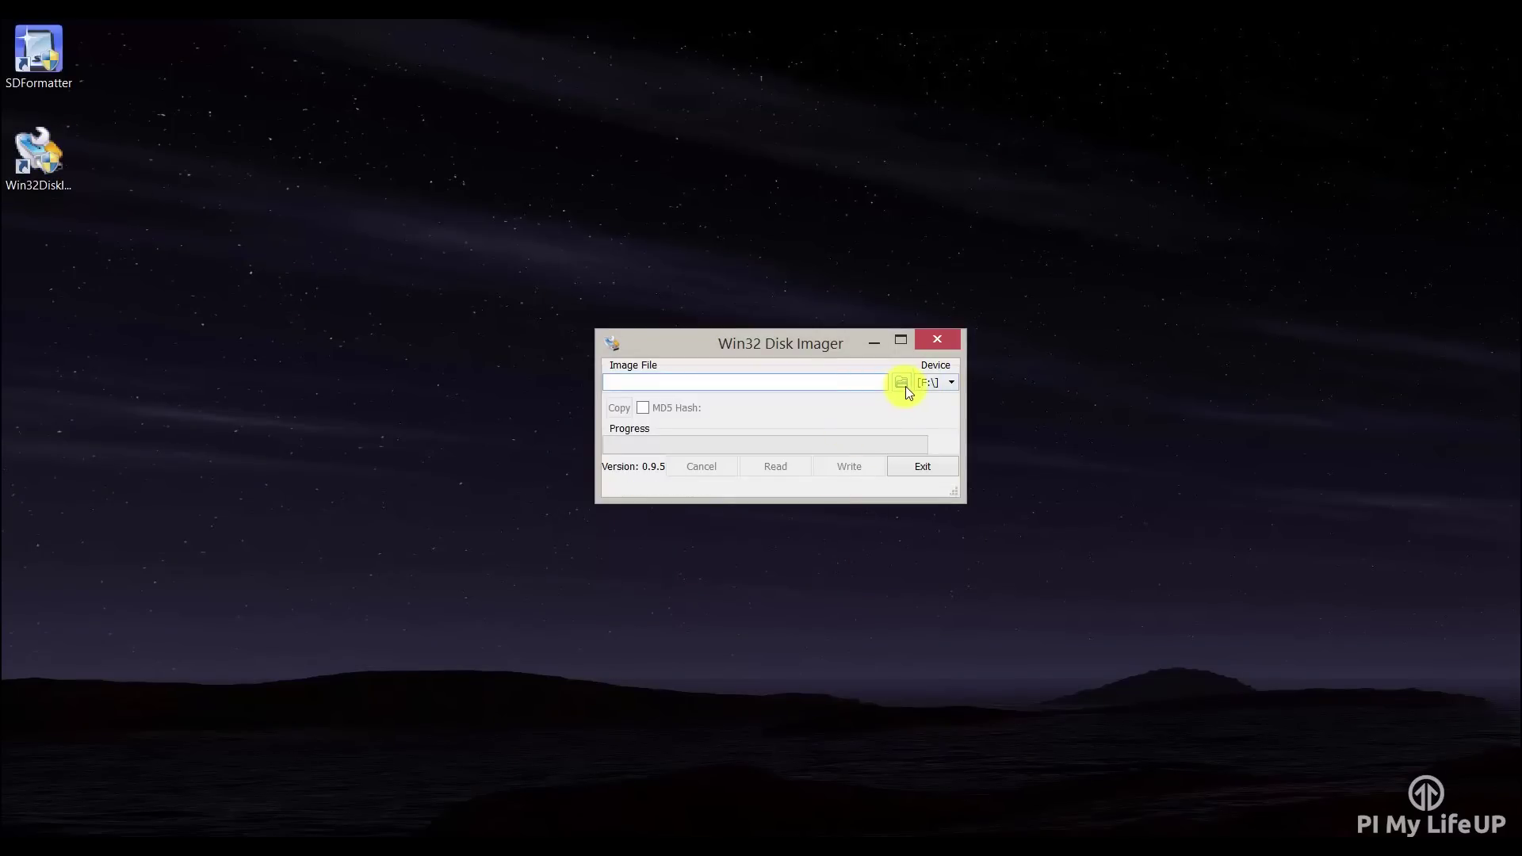
pyautogui.click(904, 384)
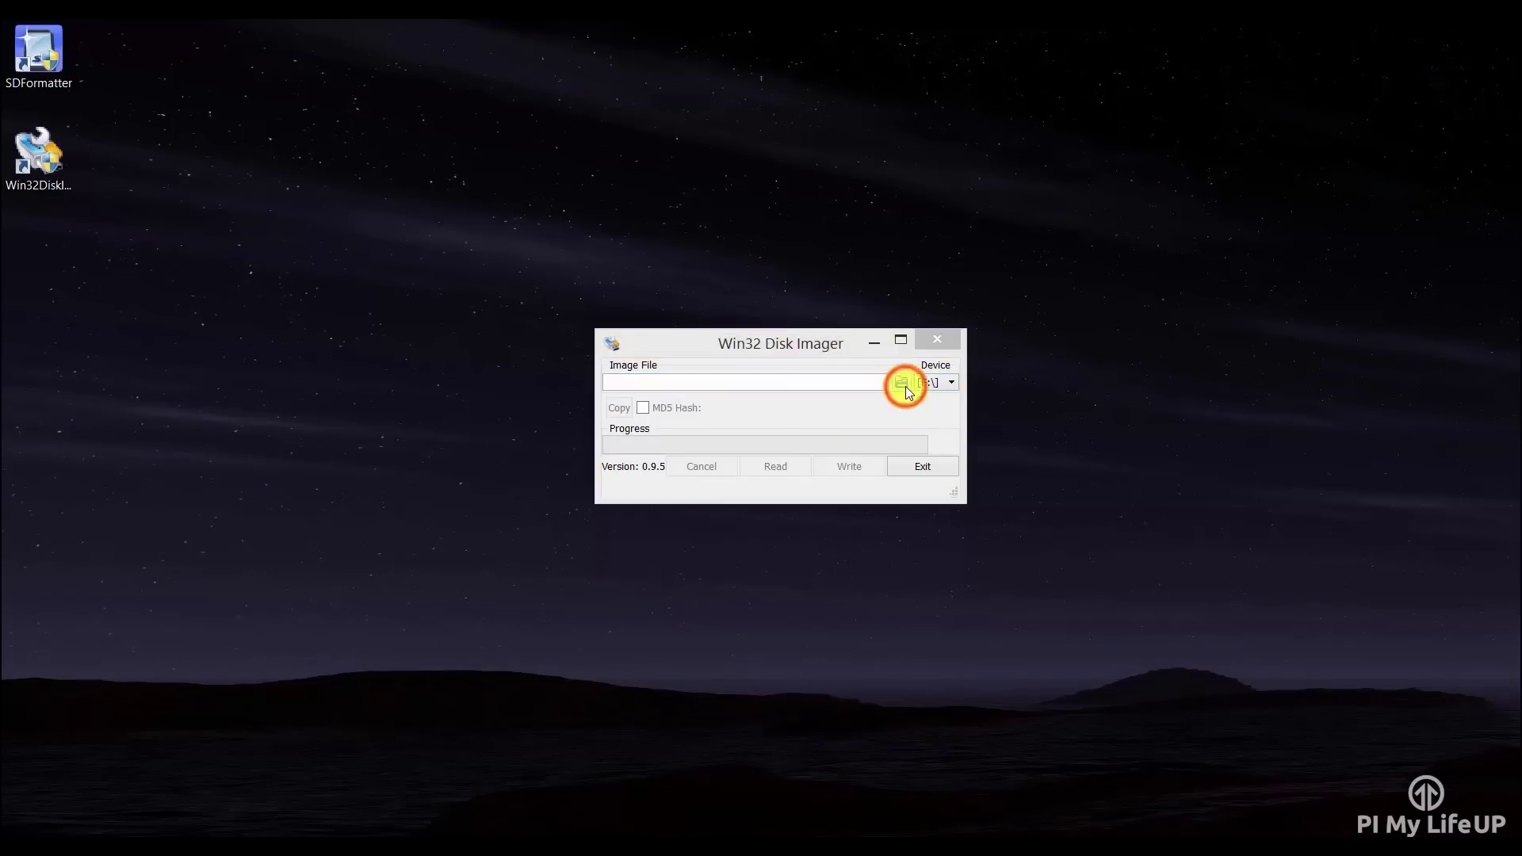
pyautogui.doubleClick(258, 246)
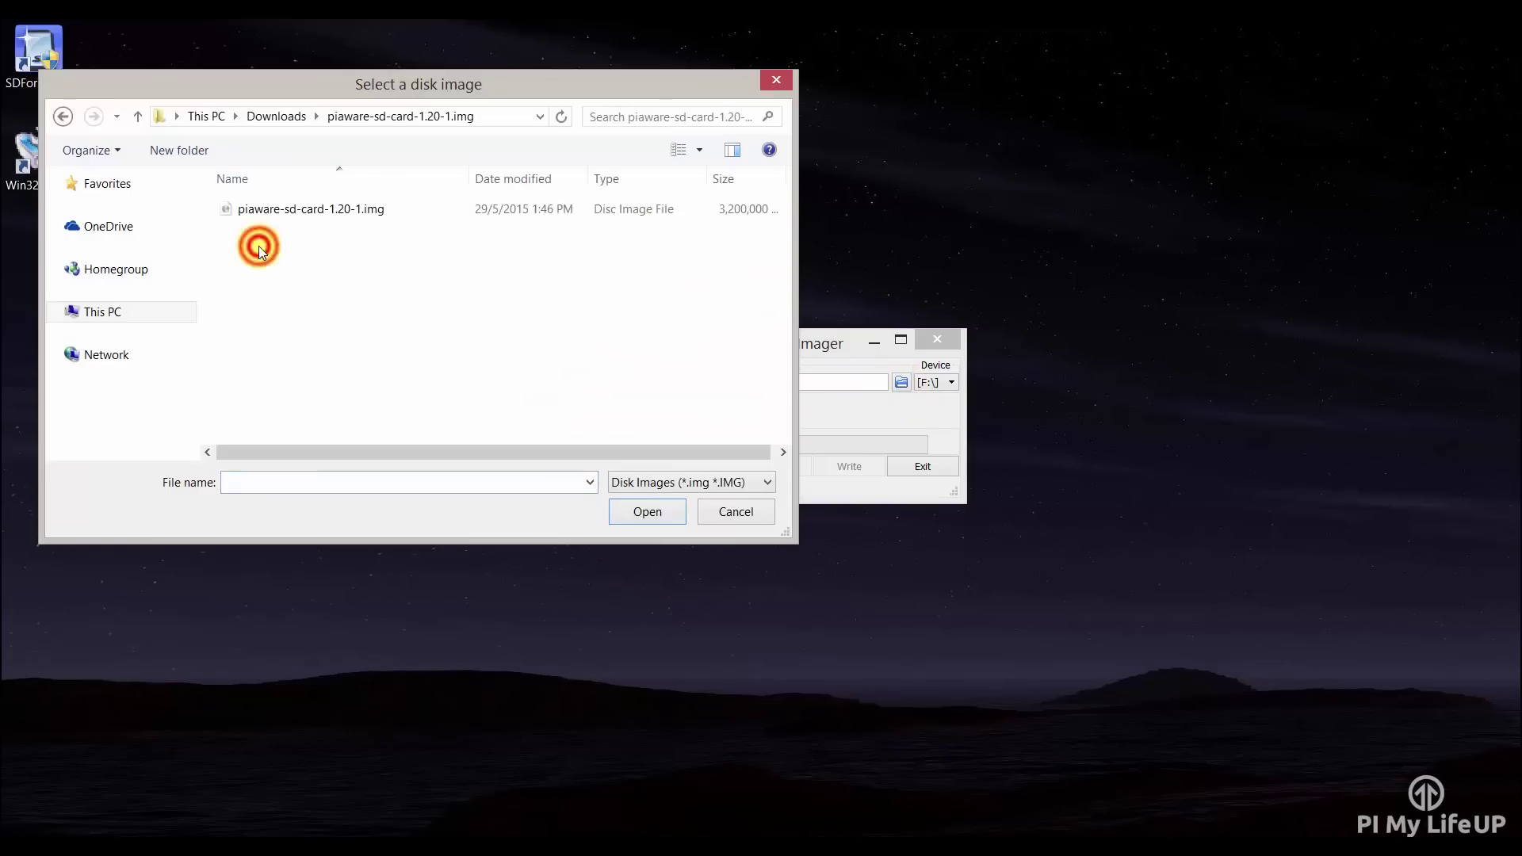
pyautogui.doubleClick(292, 210)
pyautogui.click(848, 468)
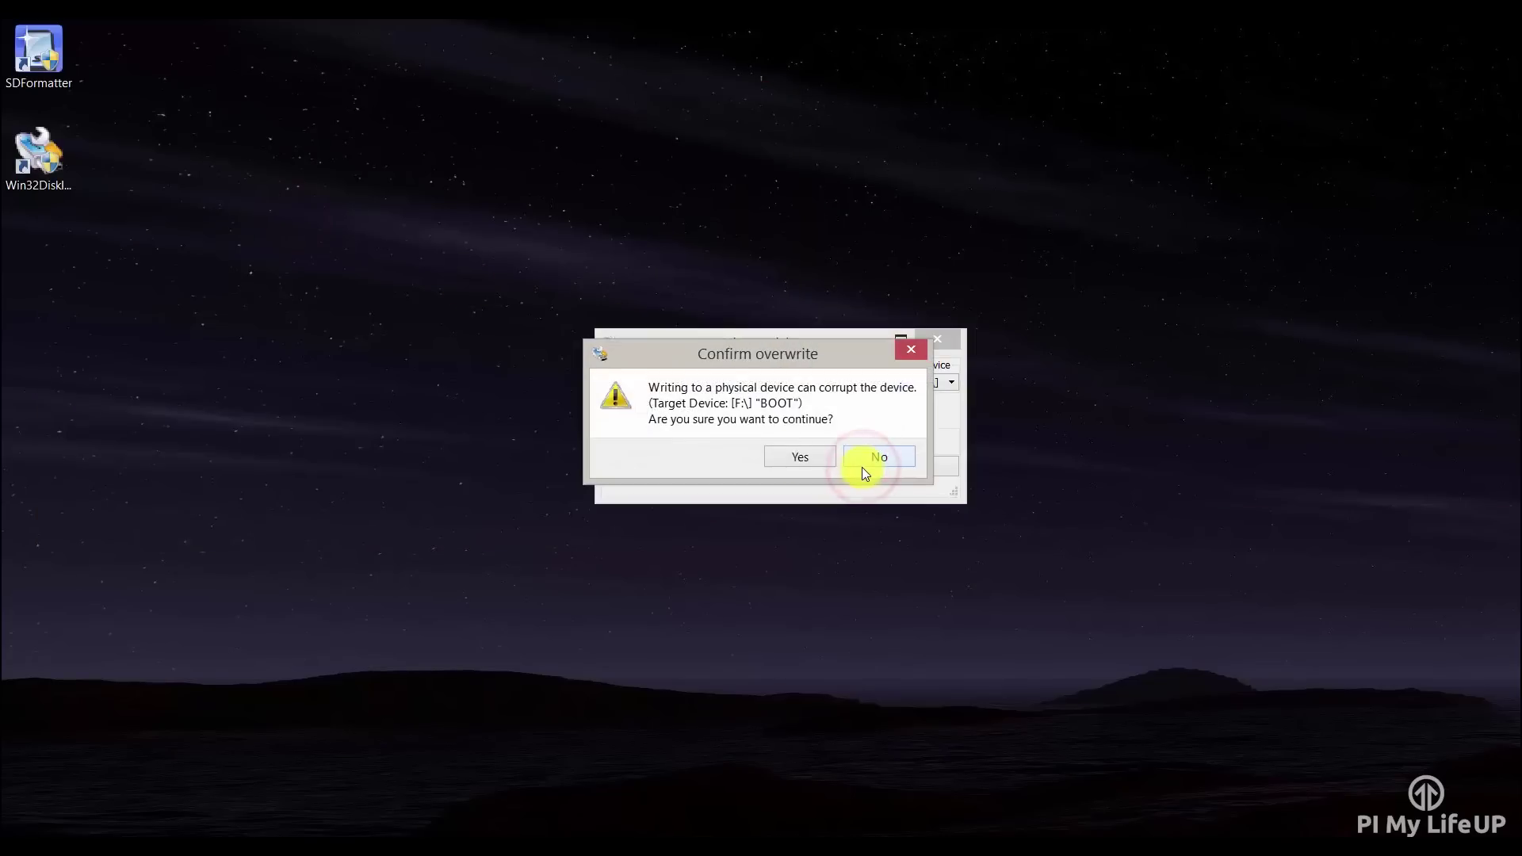
pyautogui.click(790, 460)
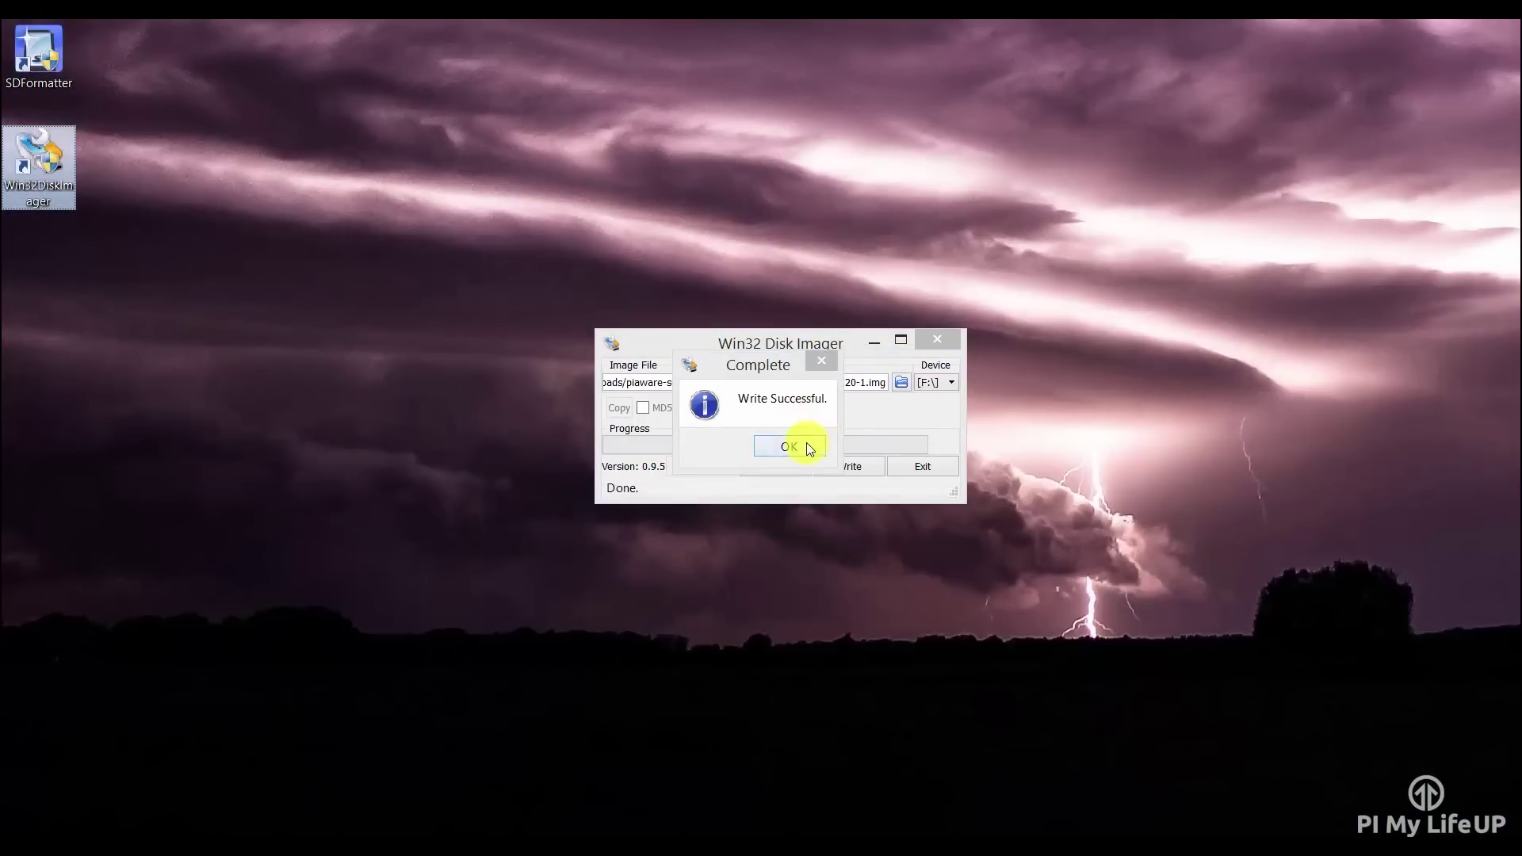
pyautogui.click(807, 447)
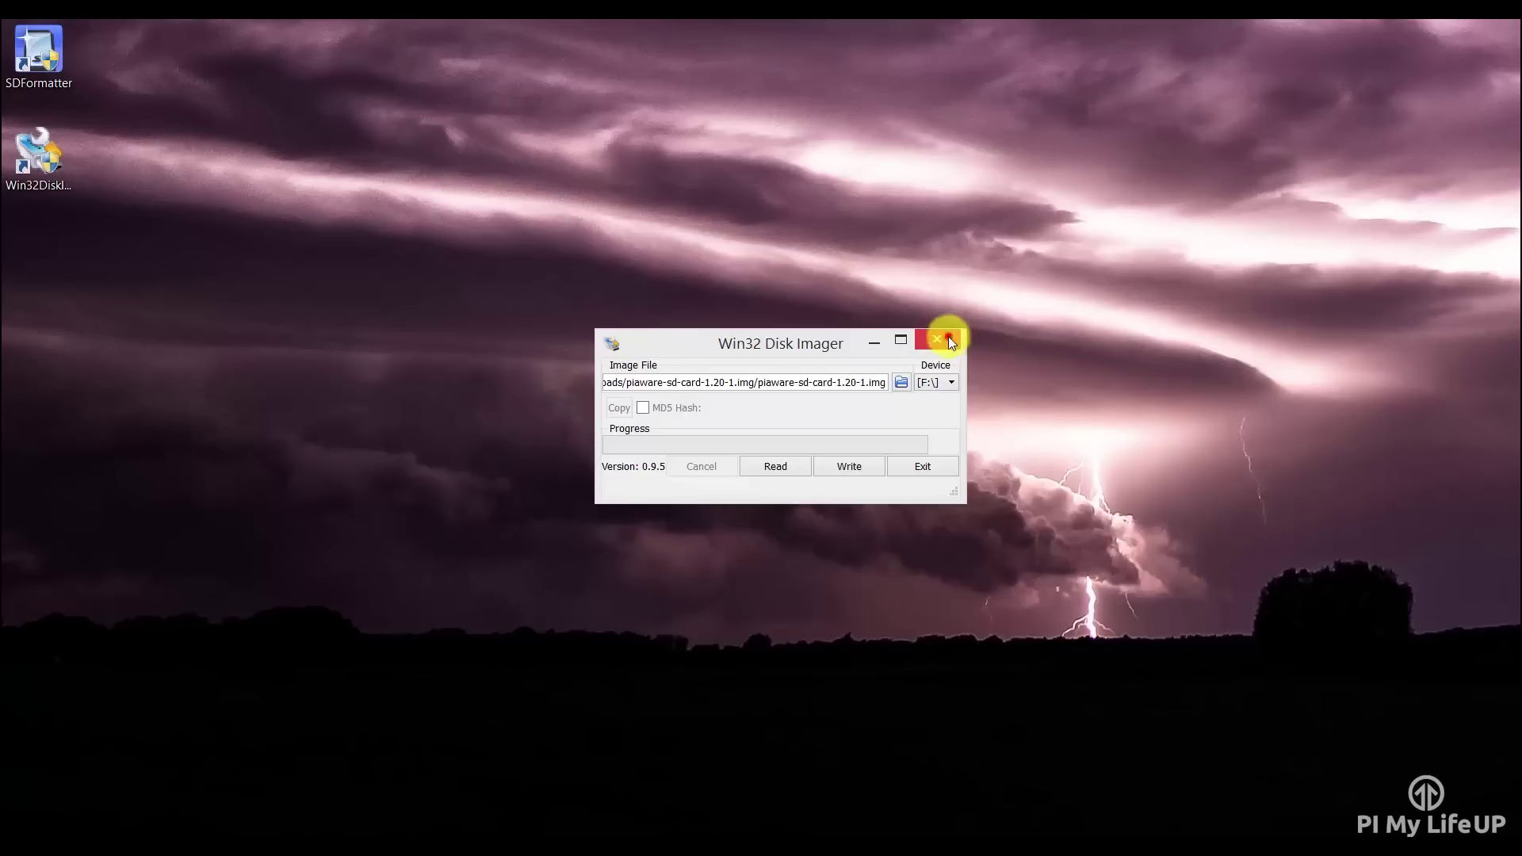
pyautogui.click(944, 336)
# - Safely eject the SDHC card on F: from the notification area
pyautogui.click(1303, 819)
pyautogui.click(1285, 763)
pyautogui.click(1318, 788)
# - Dismiss the tray popup and start a new browser tab
pyautogui.click(1087, 674)
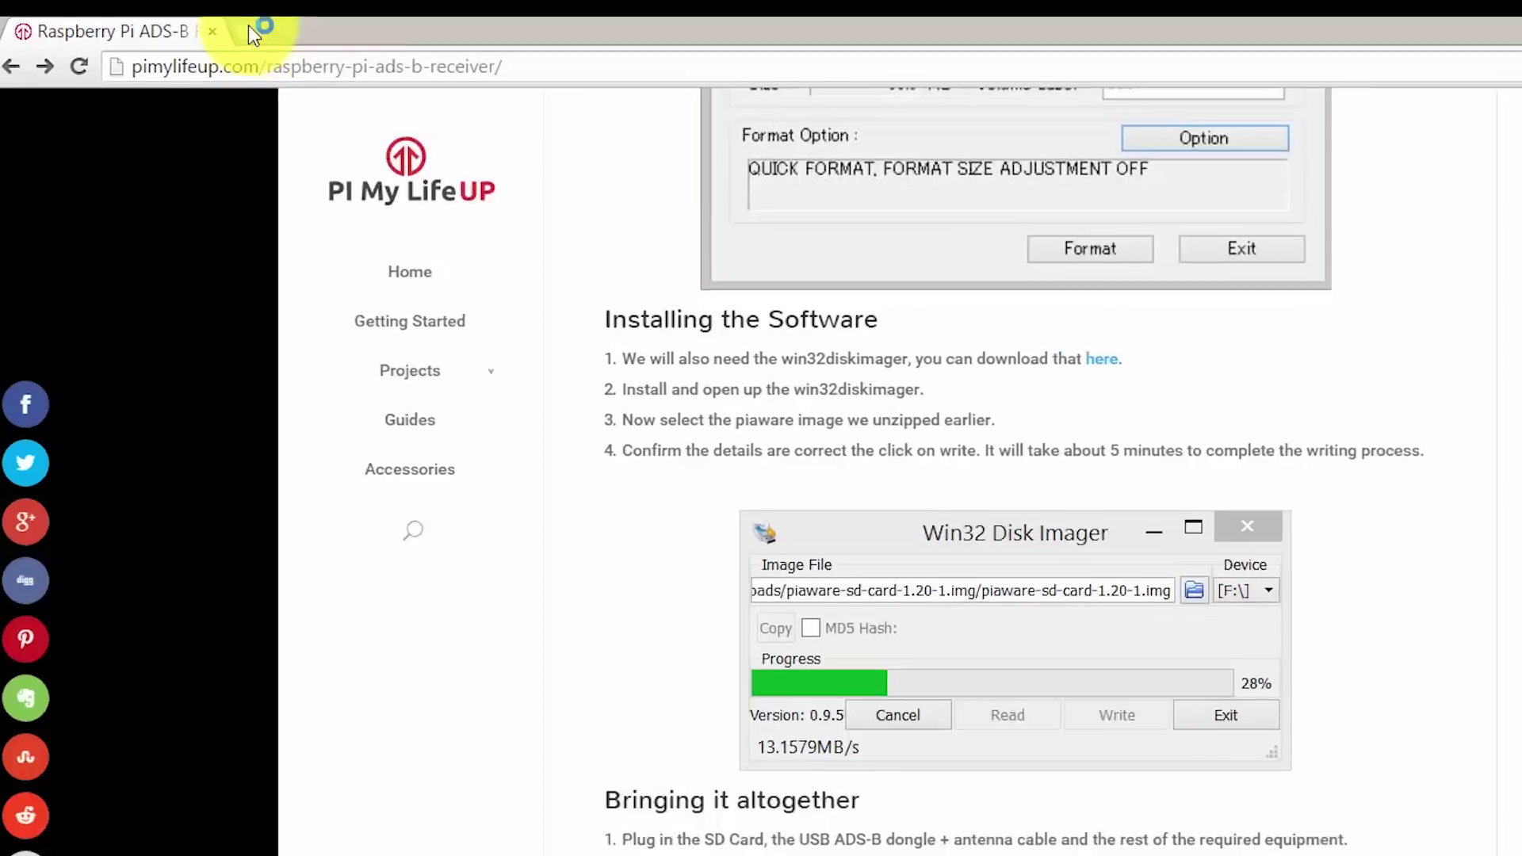
pyautogui.click(170, 29)
# - Enter the receiver address 192.168.1.100:8080 in the new tab
pyautogui.write('192')
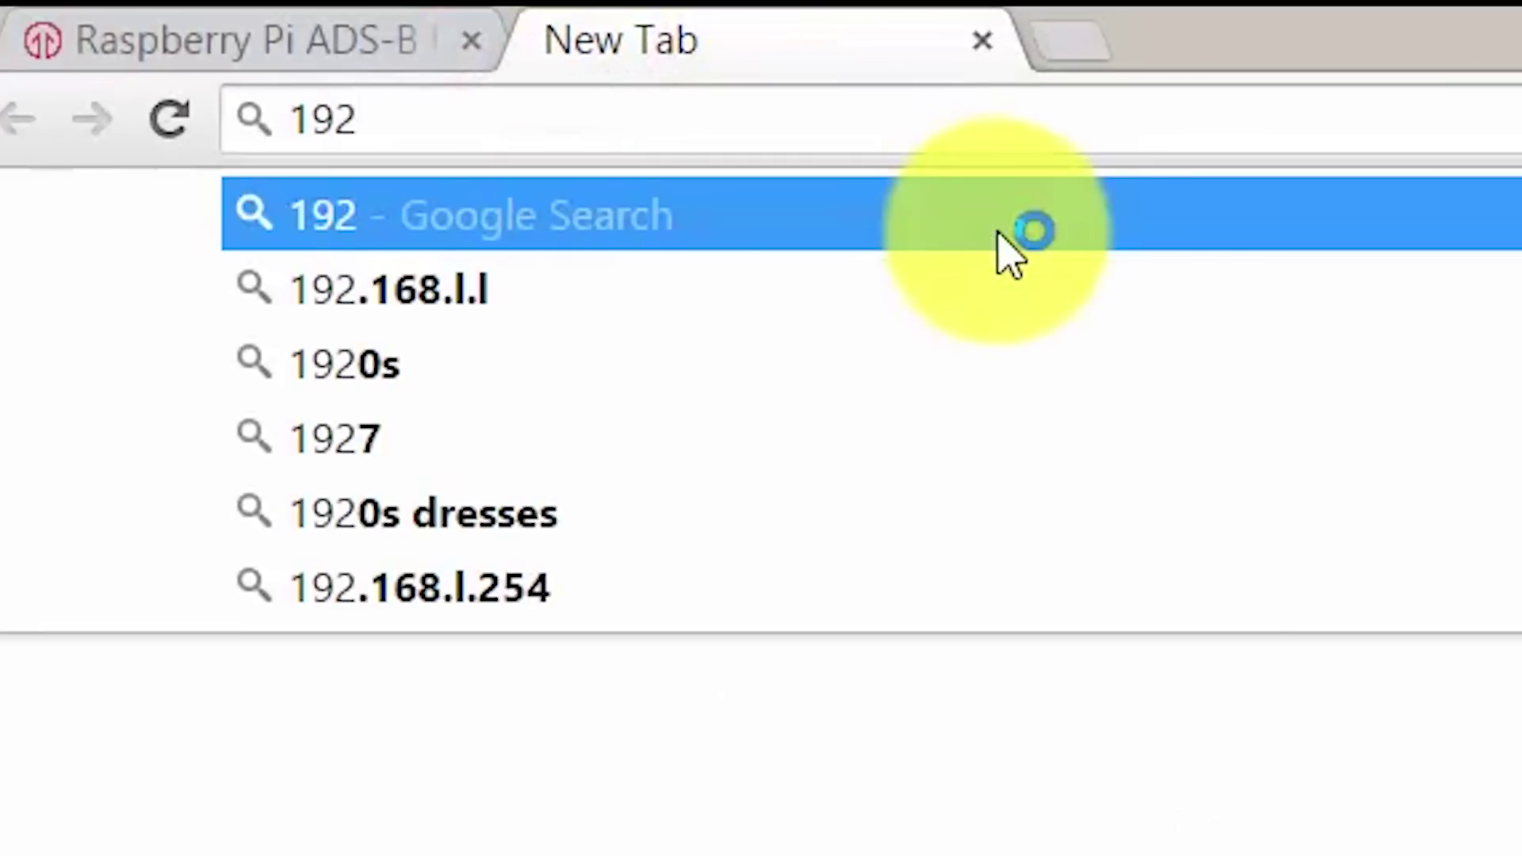
pyautogui.write('.168')
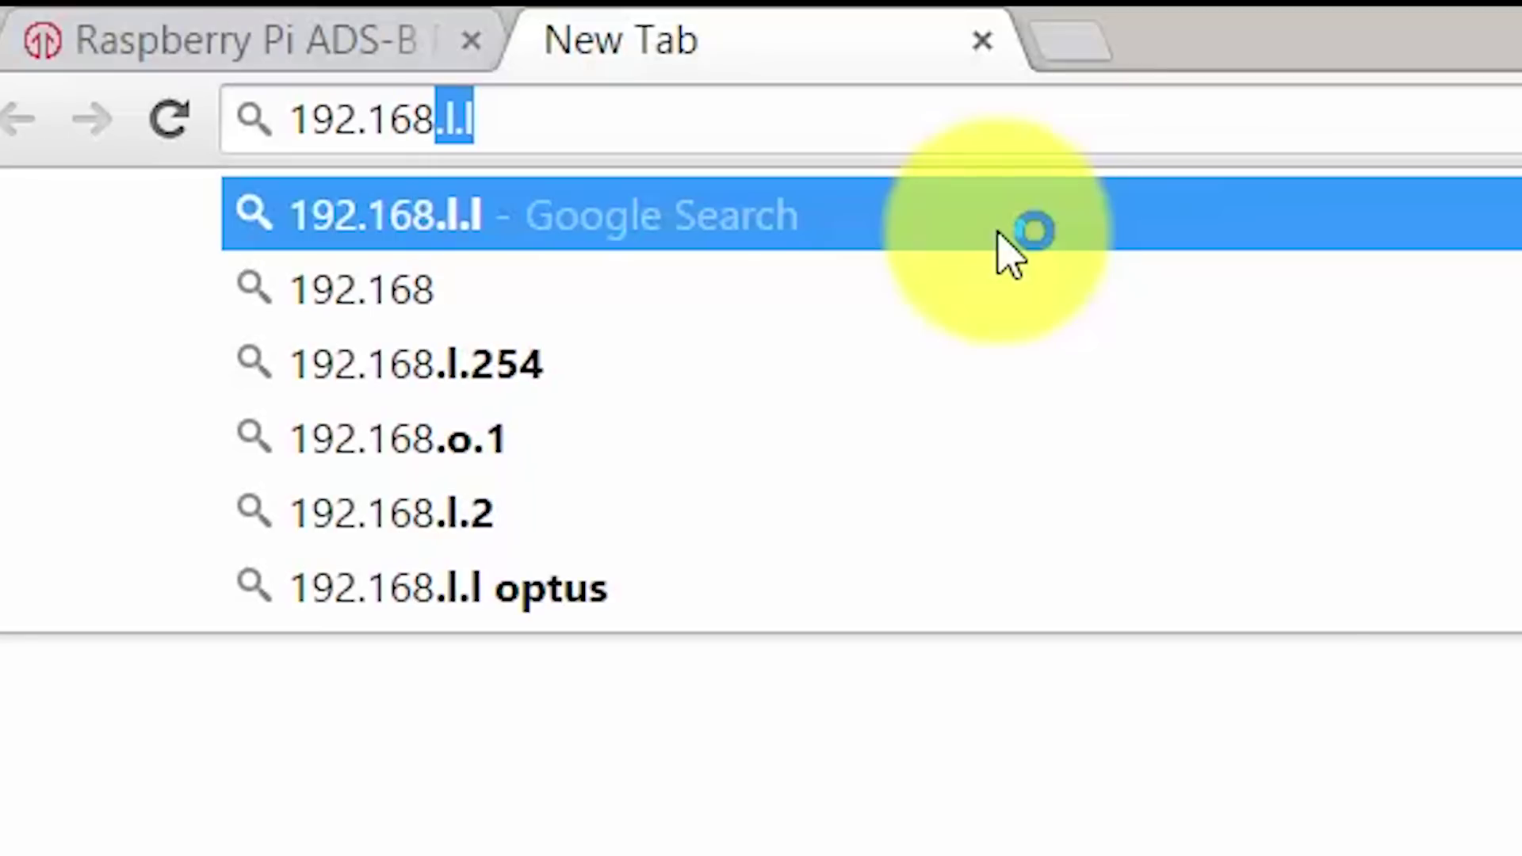
pyautogui.write('.1.1')
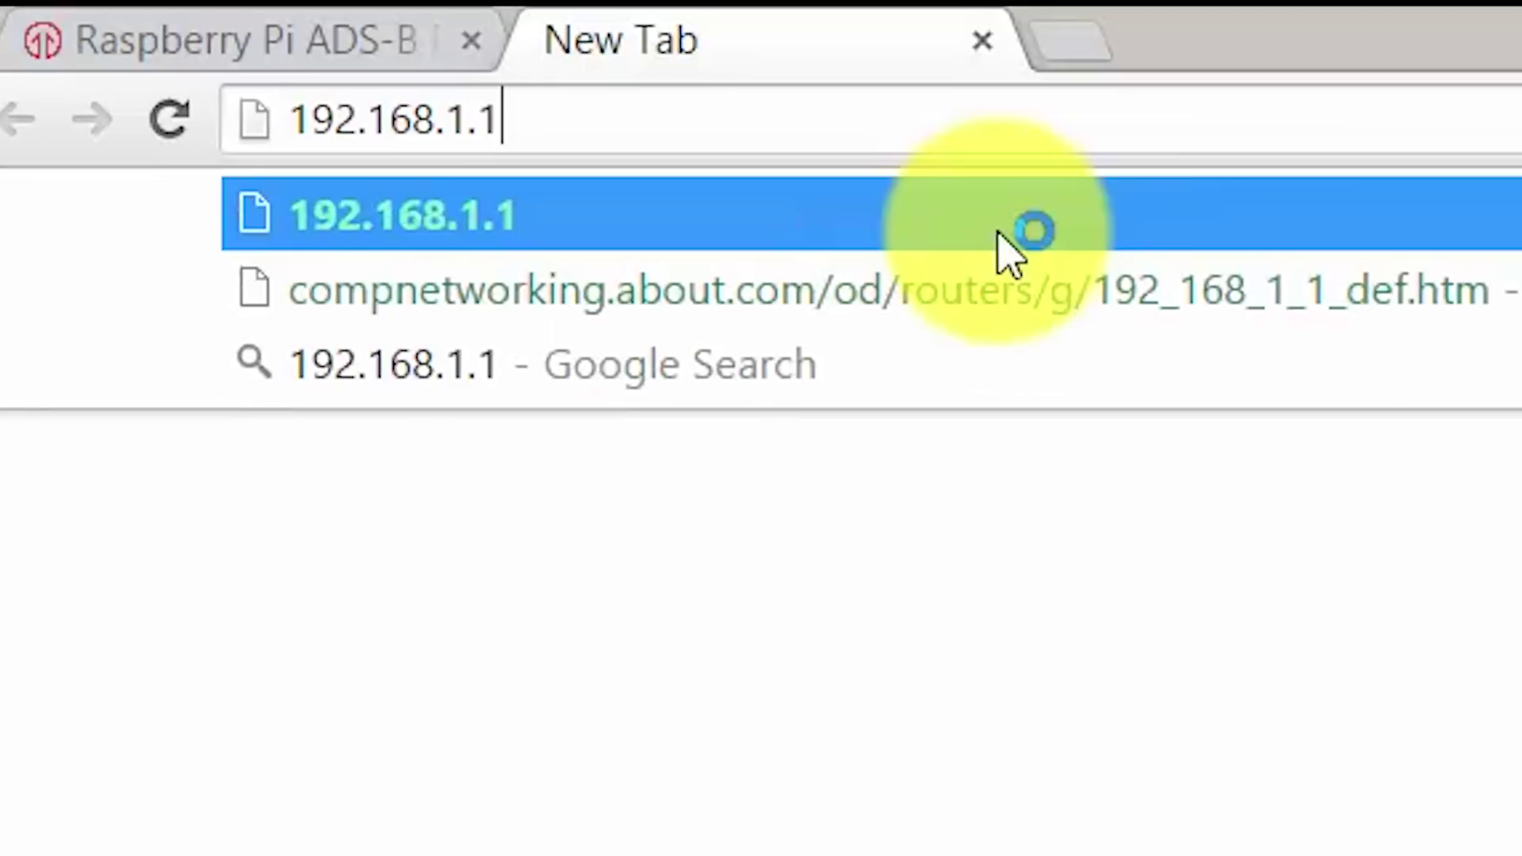
pyautogui.write('00')
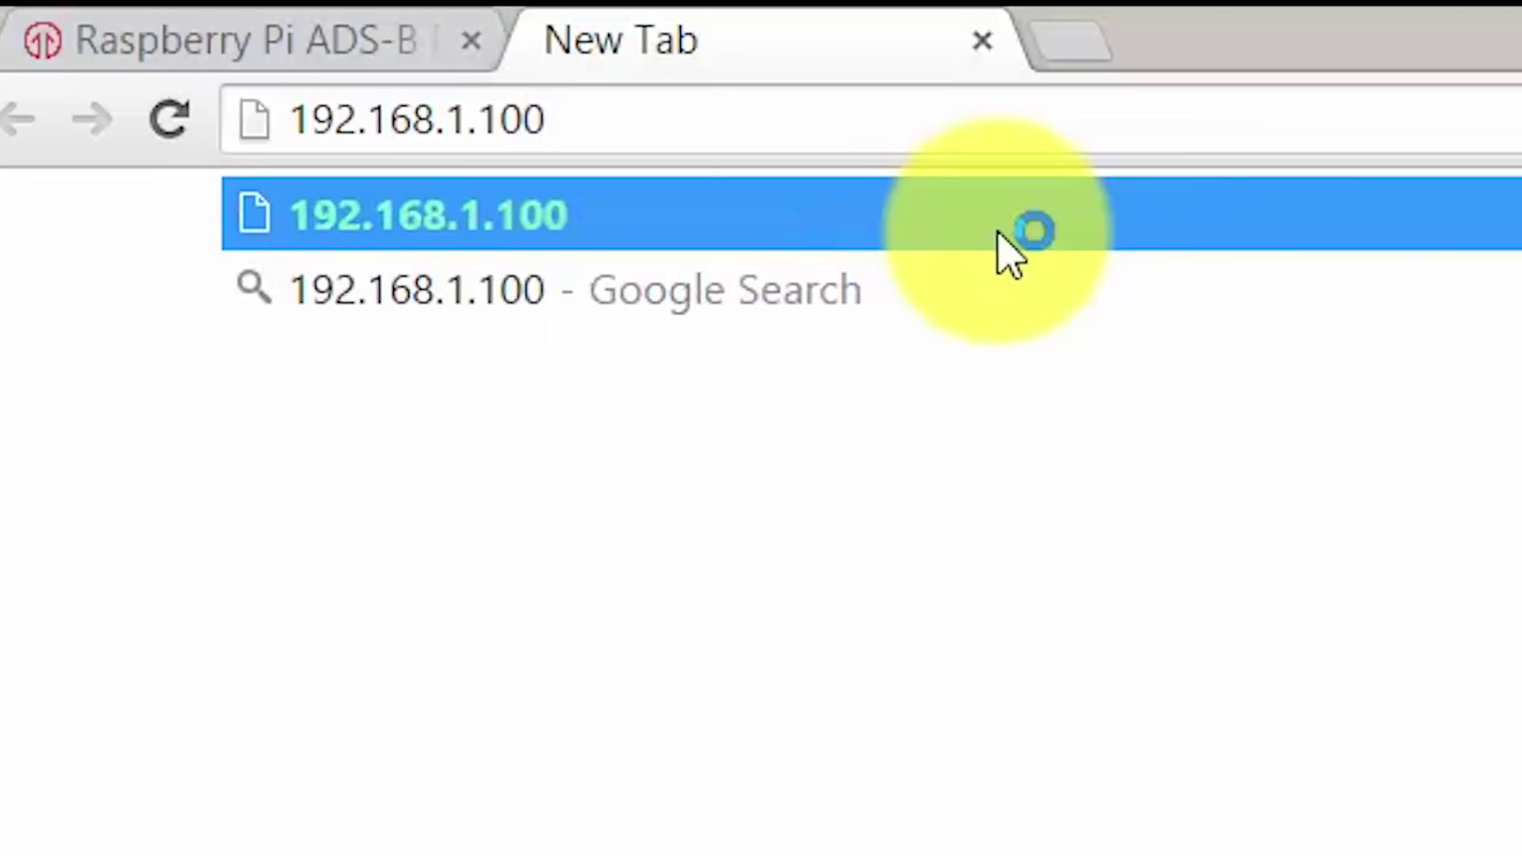
pyautogui.write(':8080')
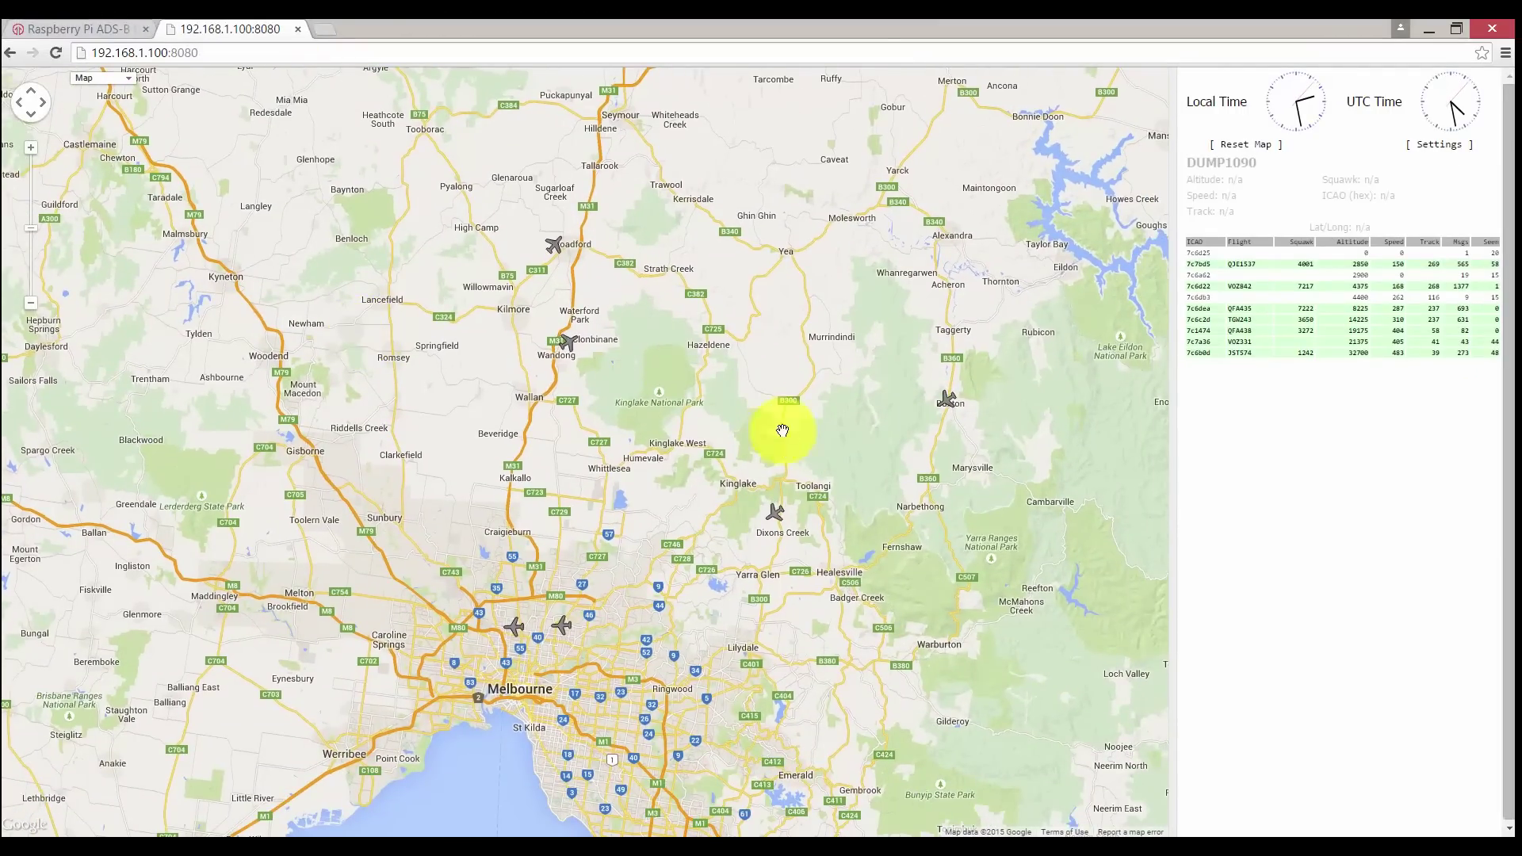
# - Zoom the dump1090 map and inspect flight VOZ842's details
pyautogui.scroll(7, 556, 626)
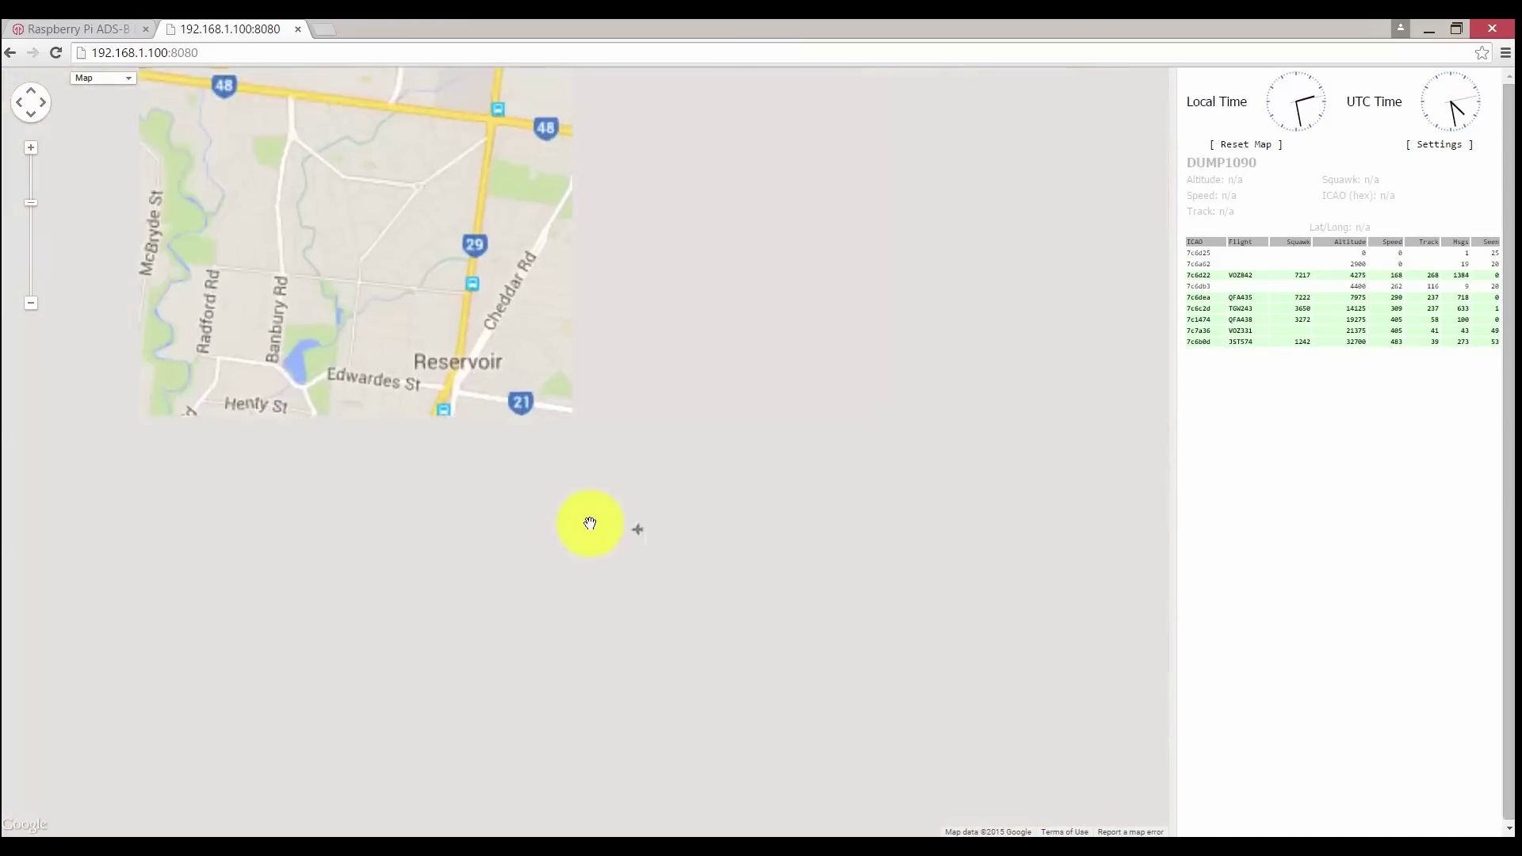
pyautogui.click(655, 526)
pyautogui.scroll(-3, 653, 553)
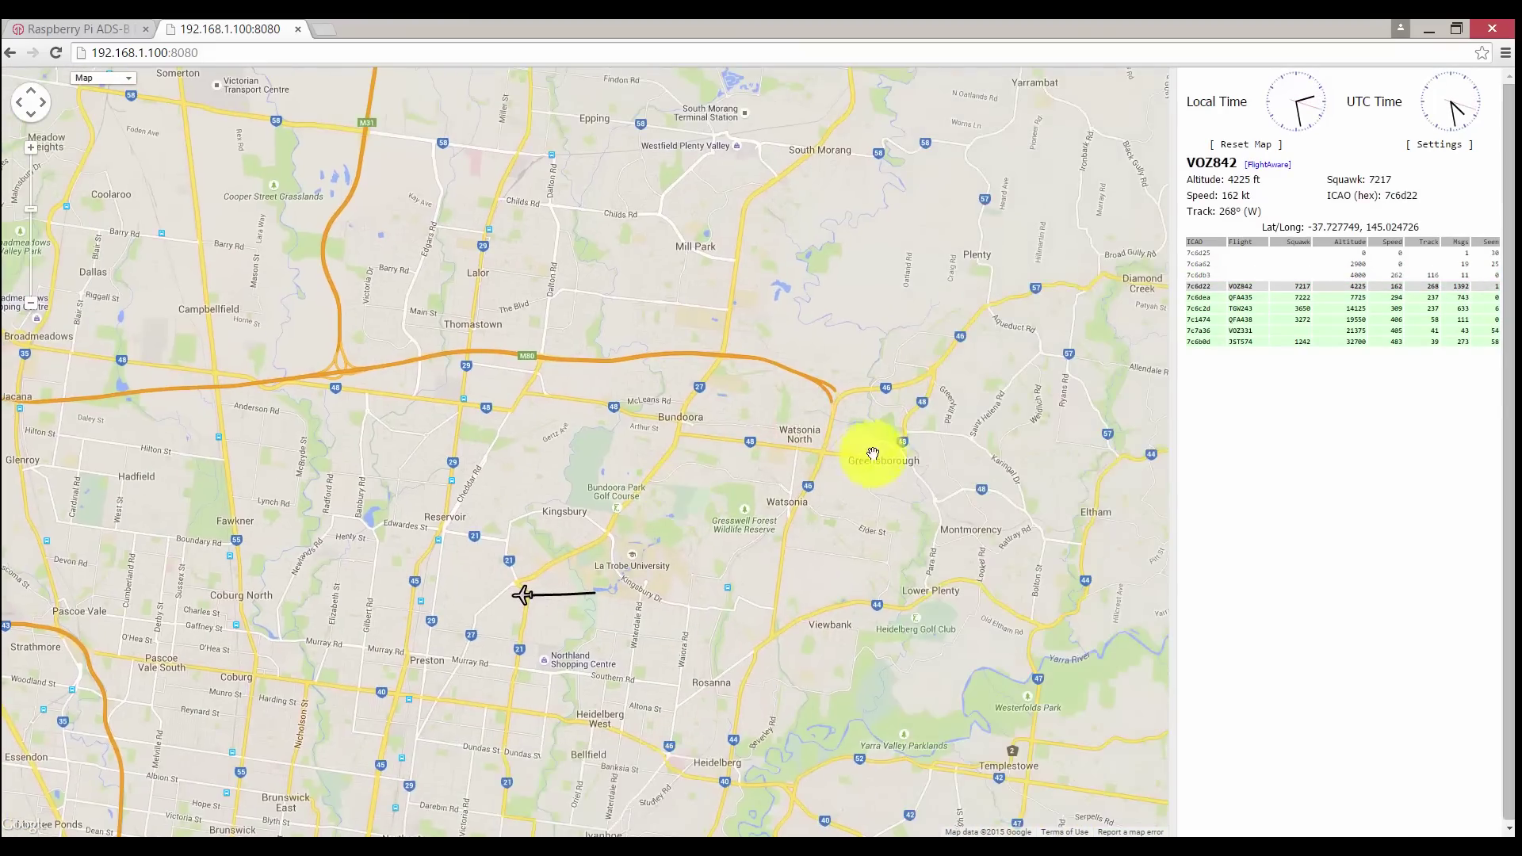
# - Follow the tutorial's flightaware.com/adsb/piaware/claim link
pyautogui.click(98, 29)
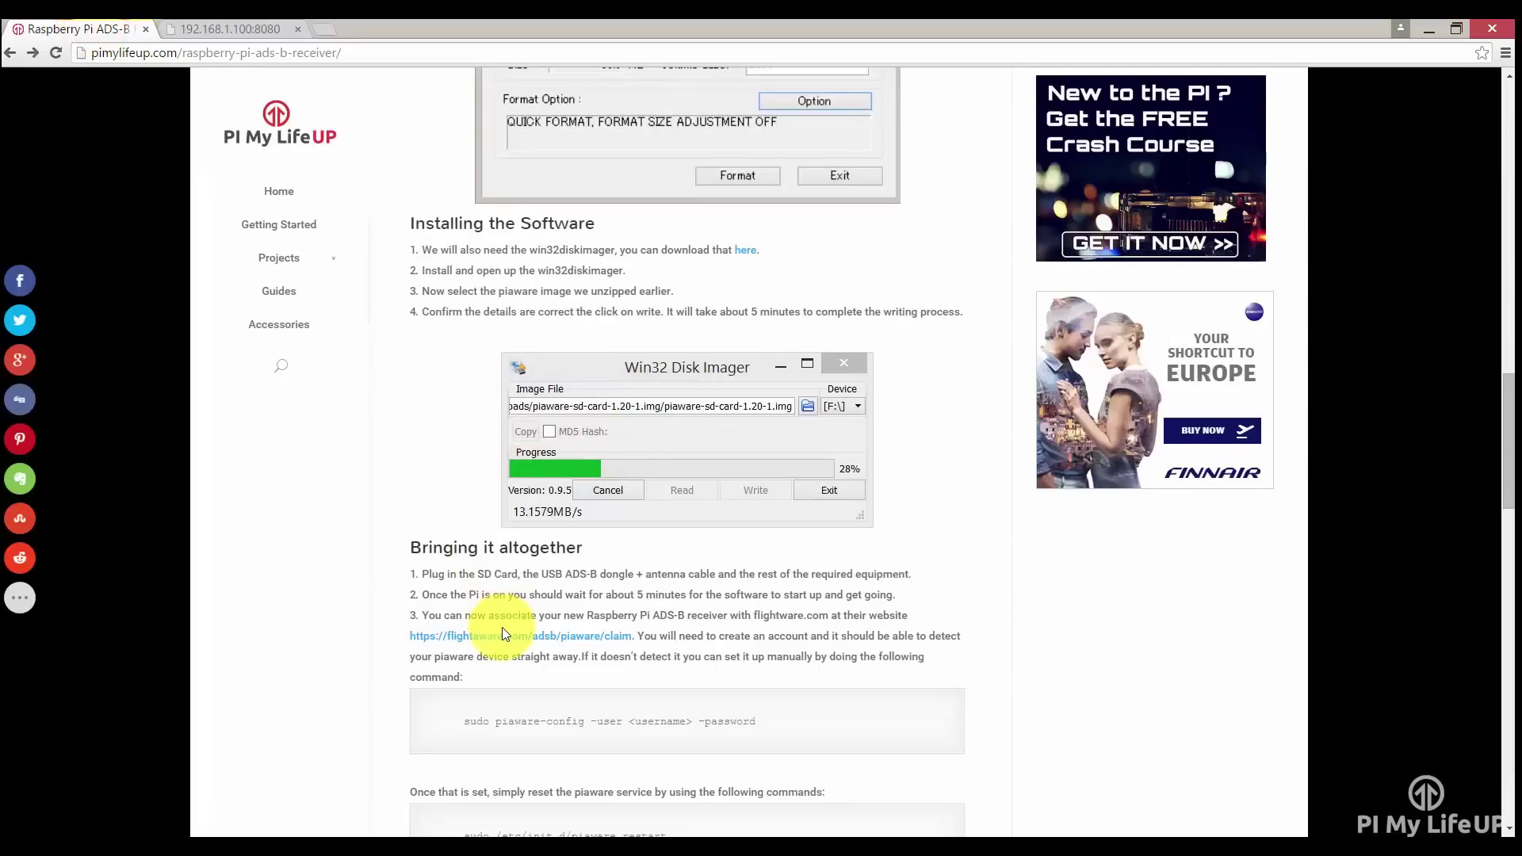
pyautogui.scroll(-1, 501, 623)
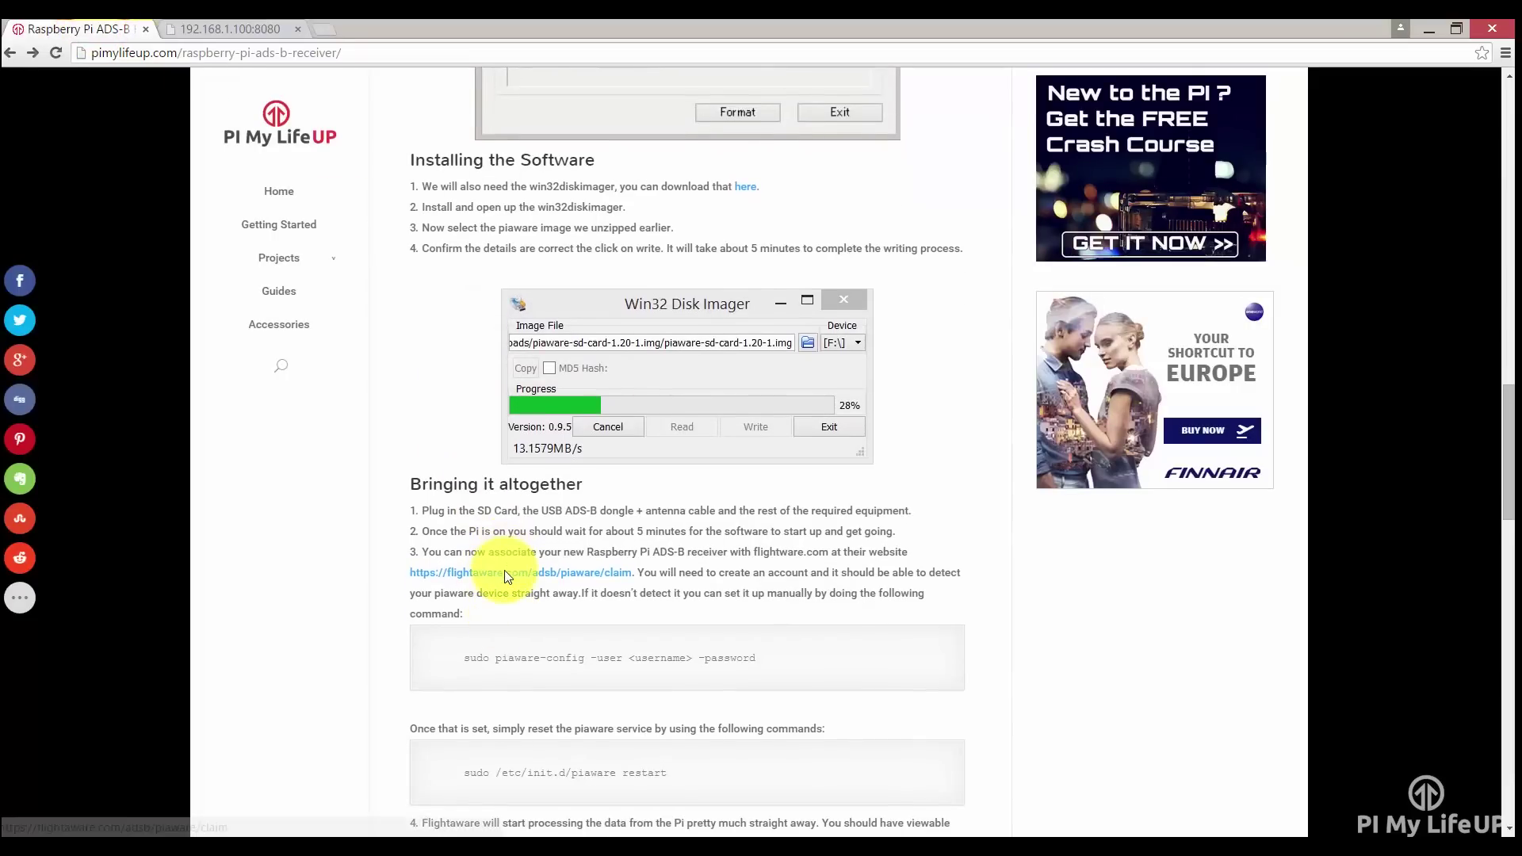
pyautogui.click(504, 571)
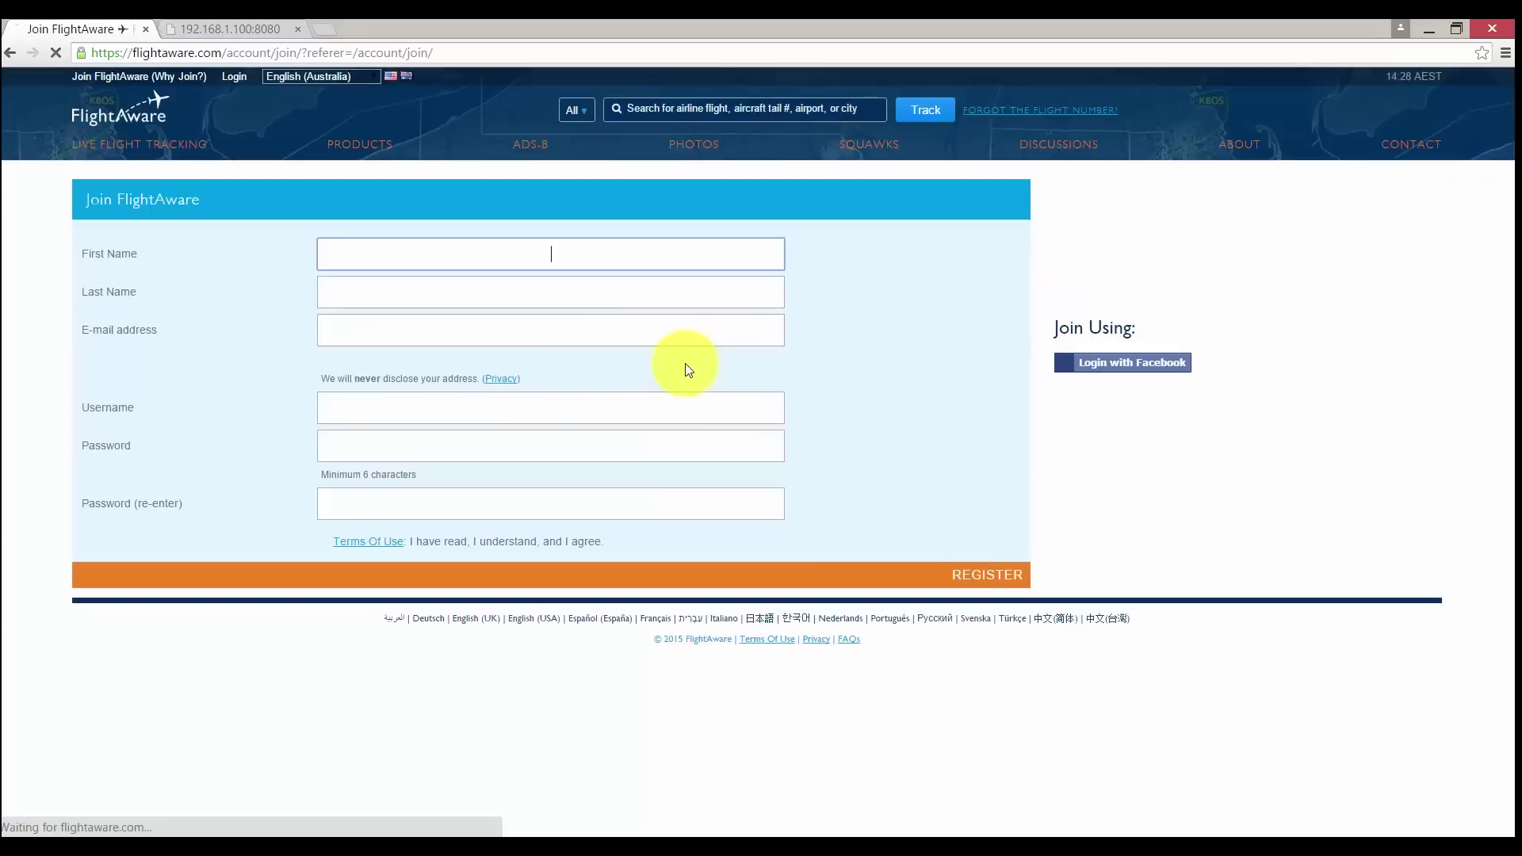
# - Fill in the Join FlightAware form with name, username and password, and submit it
pyautogui.press('Tab')
pyautogui.press('Tab')
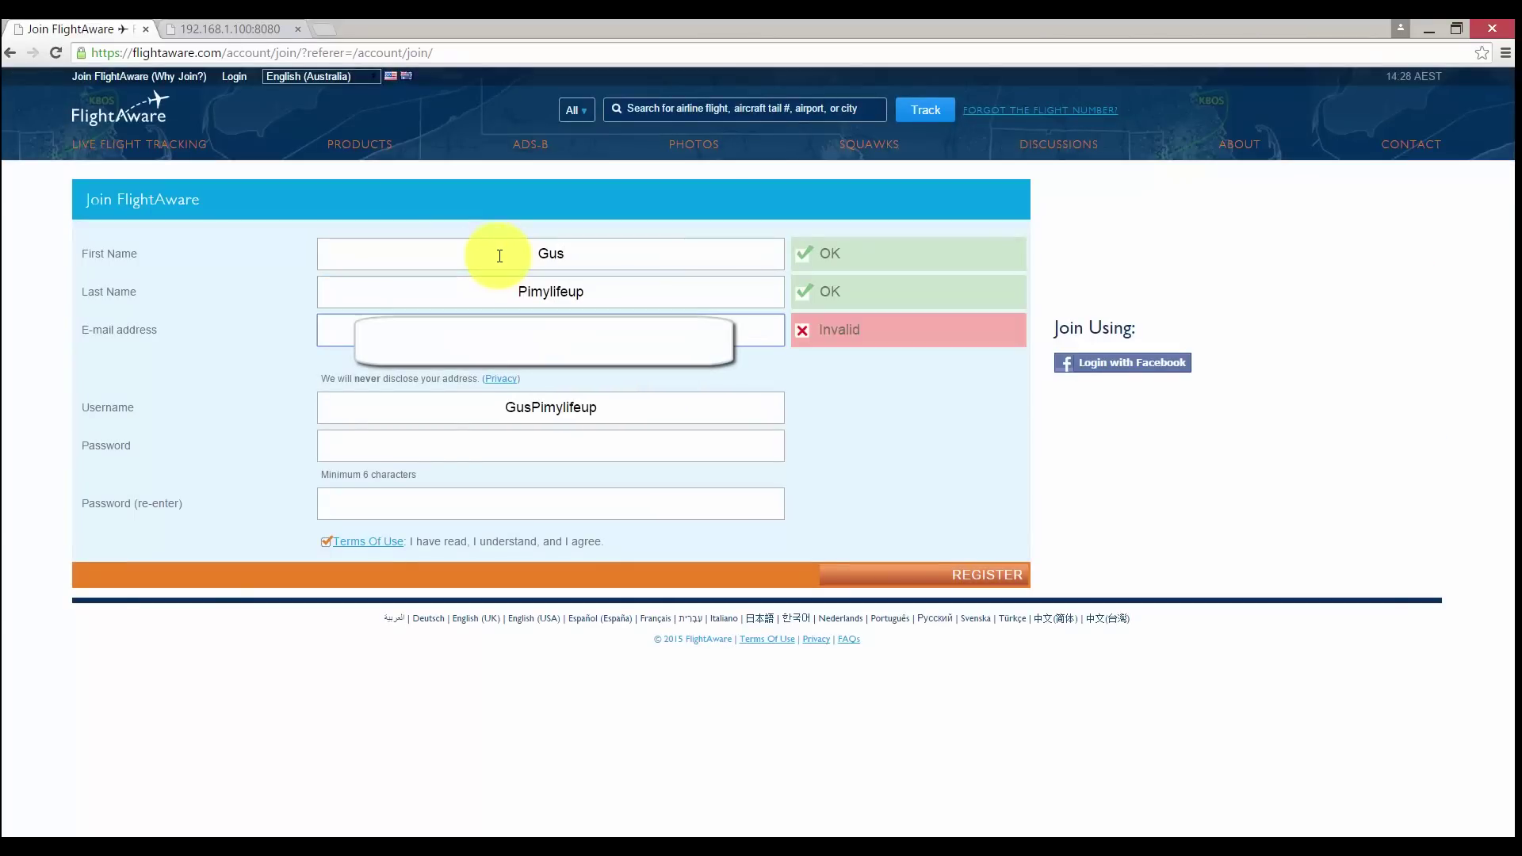
pyautogui.press('Tab')
pyautogui.press('Tab')
pyautogui.press('Tab')
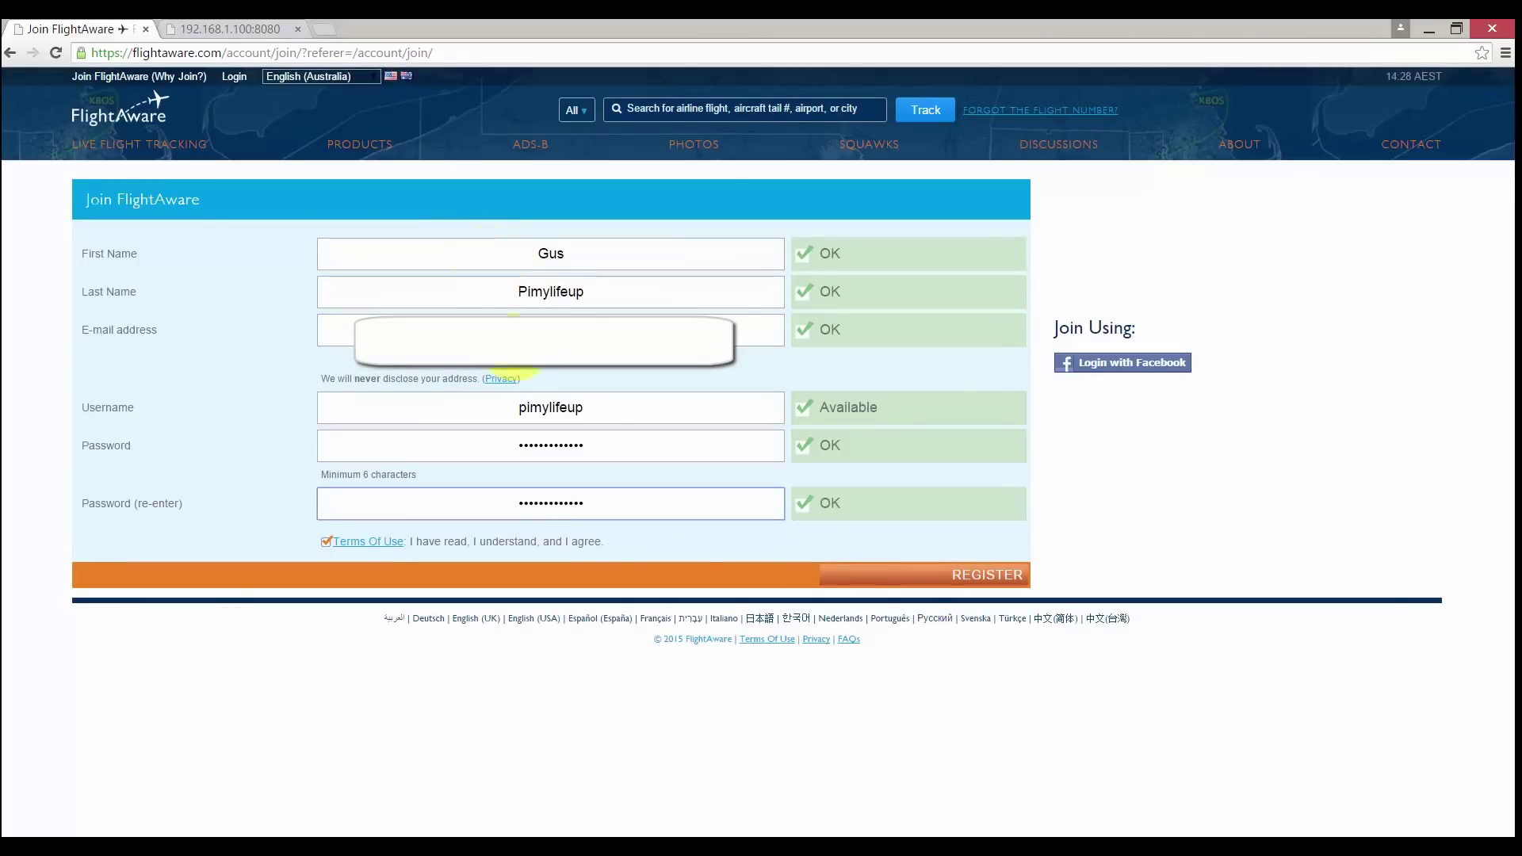
pyautogui.click(922, 575)
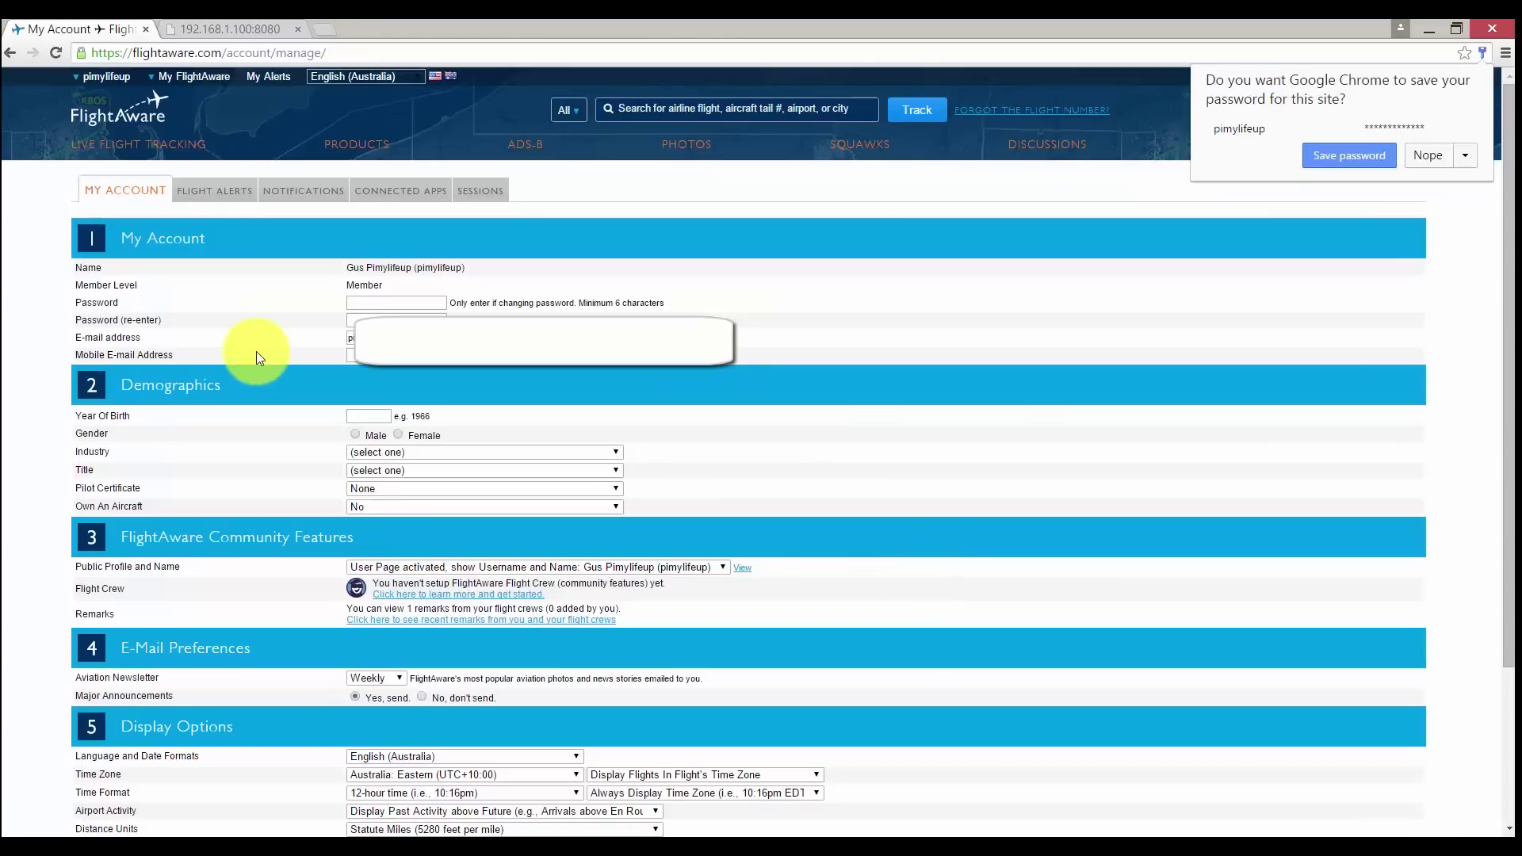
# - Start PiAware setup from the ADS-B section and send the account verification e-mail
pyautogui.click(524, 144)
pyautogui.scroll(-5, 559, 452)
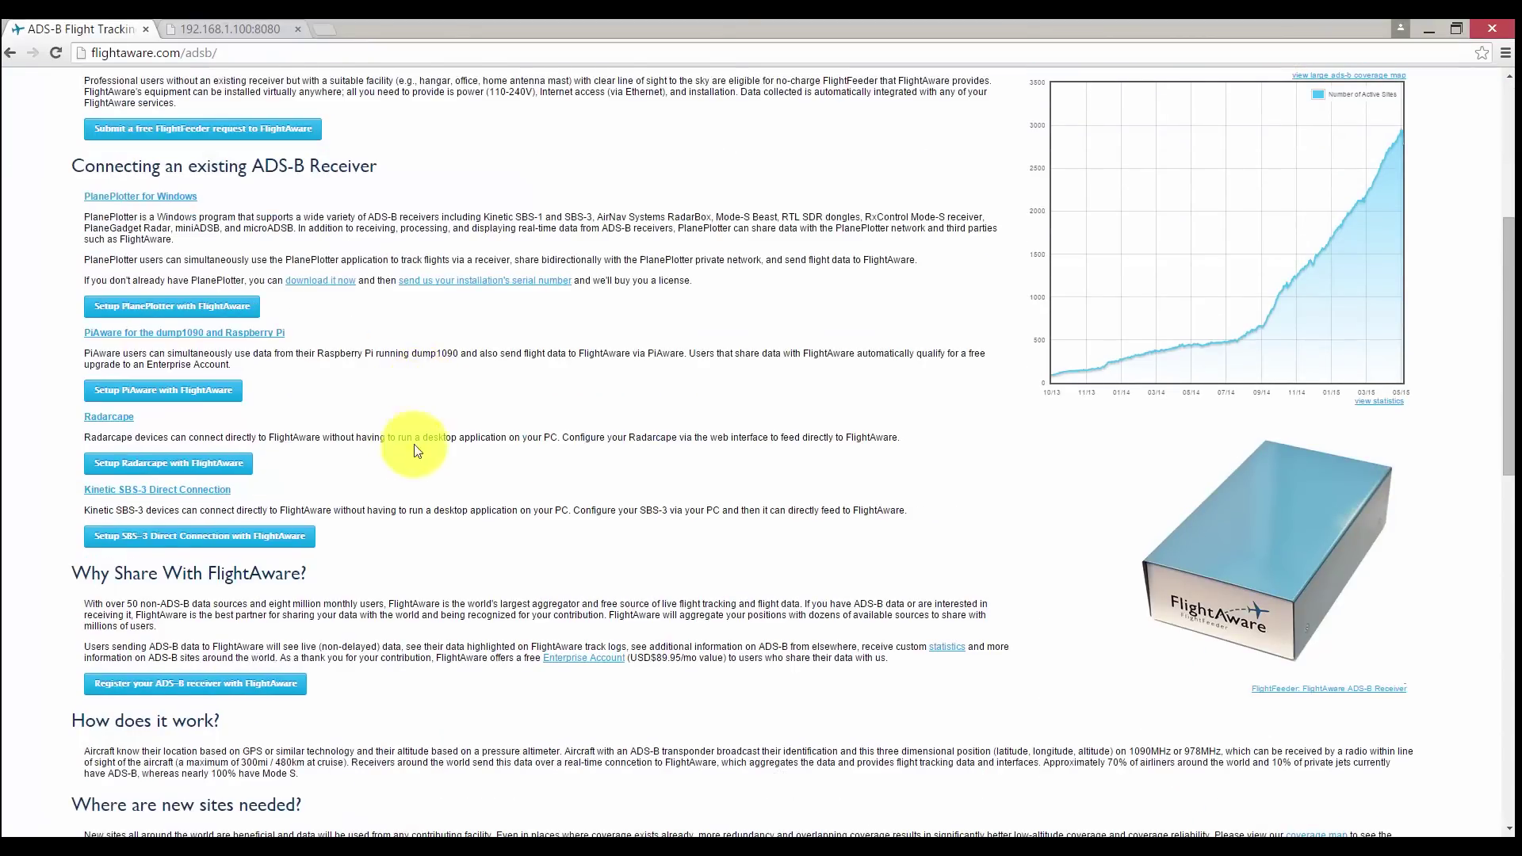
pyautogui.click(401, 459)
pyautogui.click(159, 278)
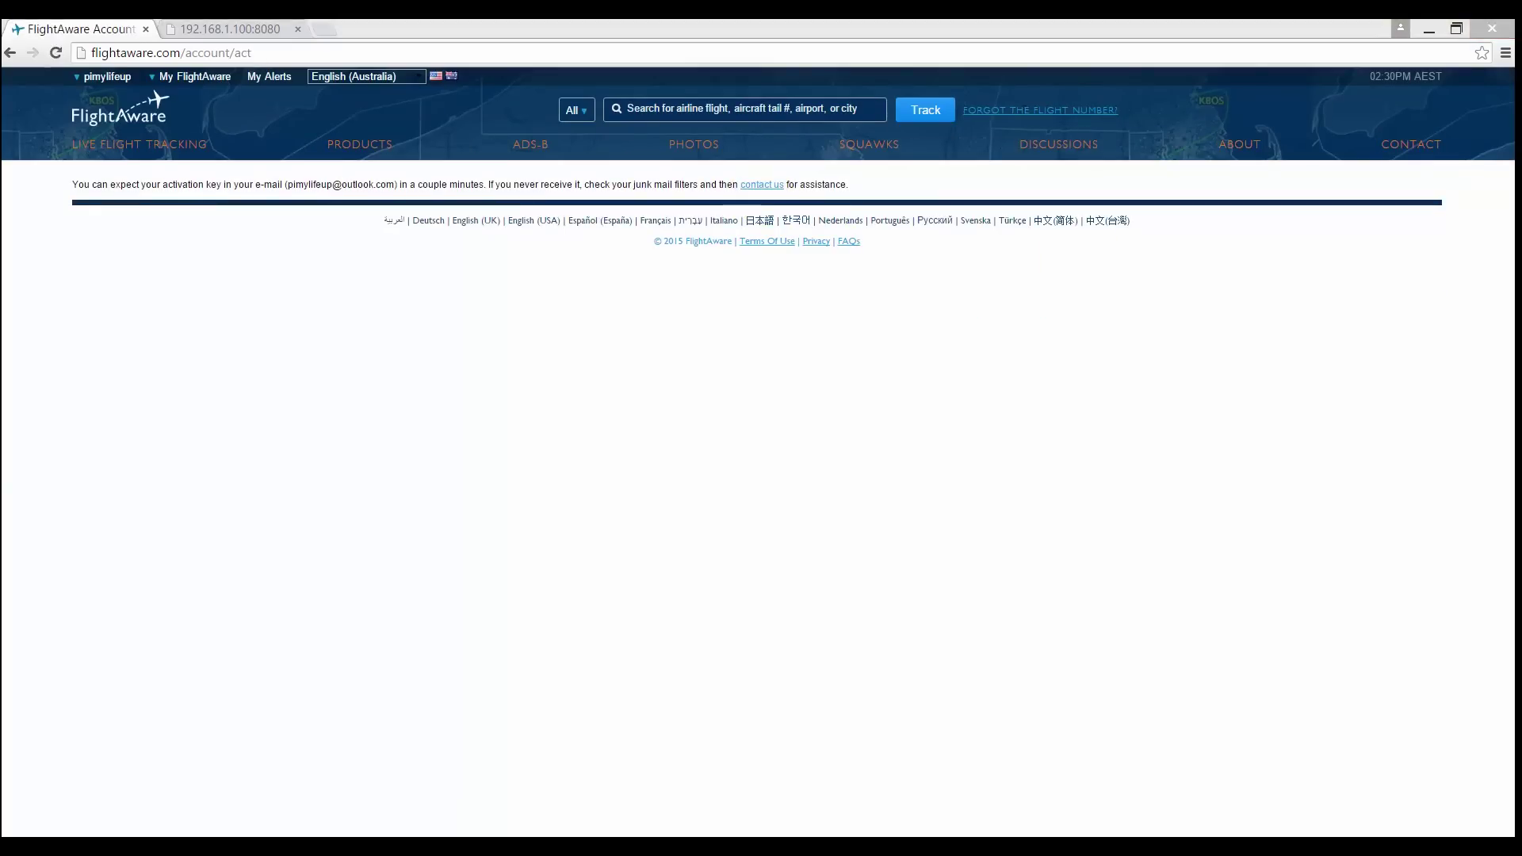
# - Paste the activation link to activate the account, then go to the ADS-B overview page
pyautogui.click(246, 49)
pyautogui.hotkey('ctrl', 'v')
pyautogui.click(427, 82)
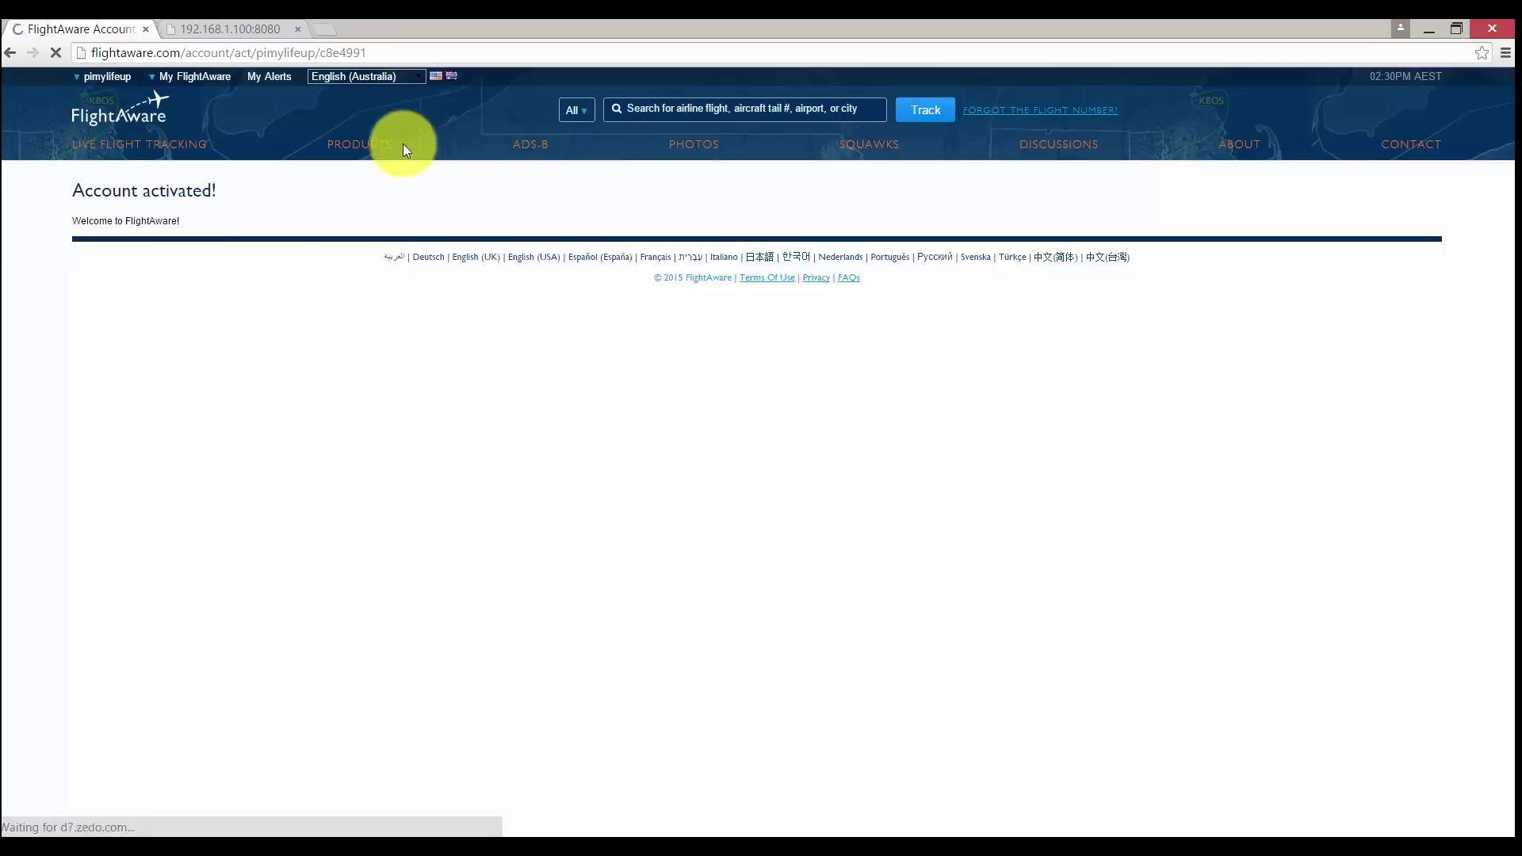
pyautogui.click(526, 142)
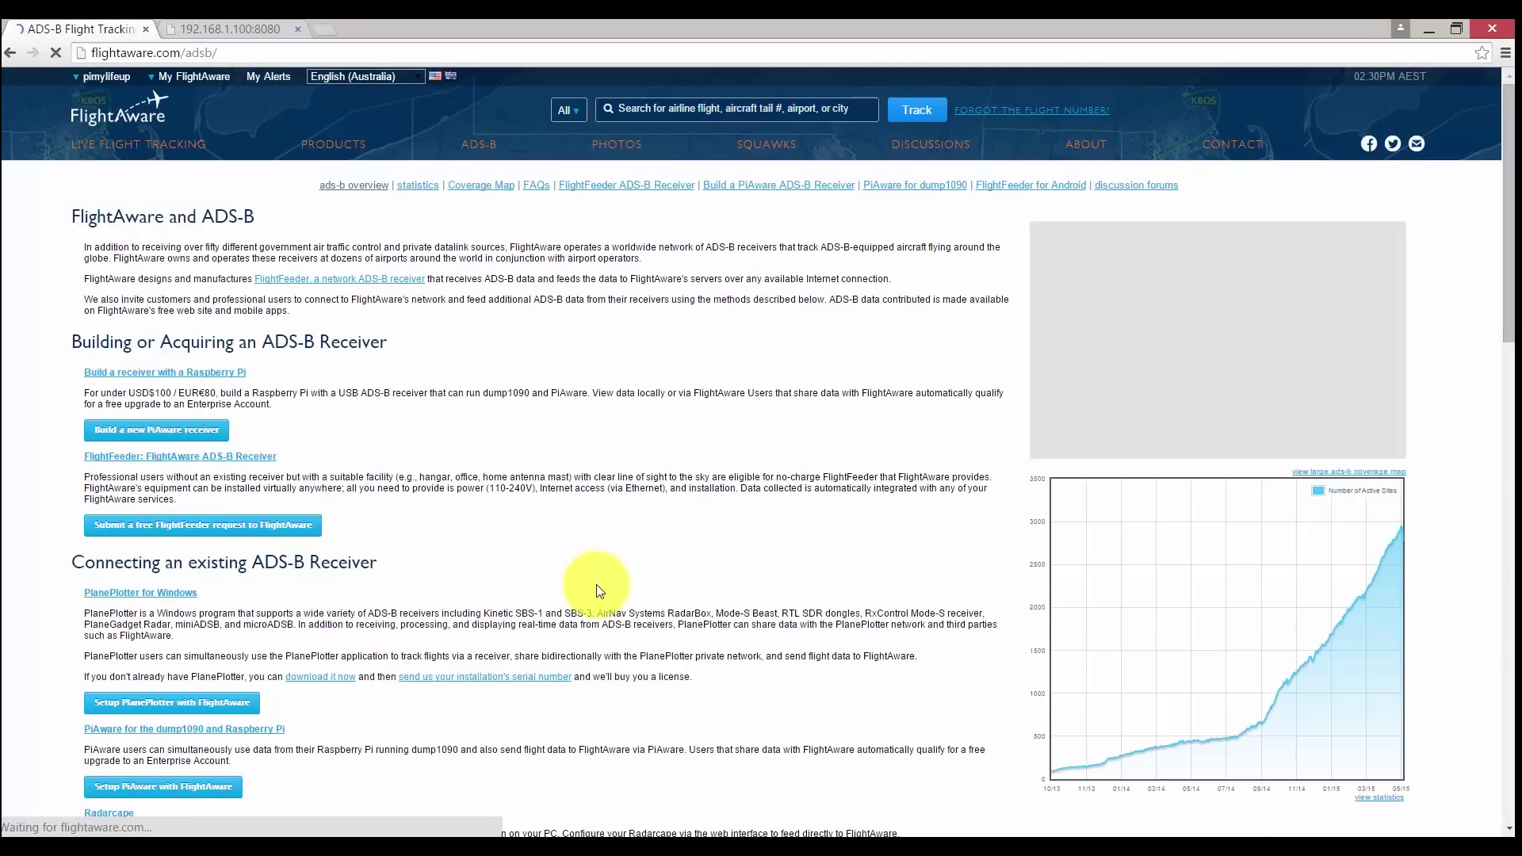
# - Register an ADS-B receiver with PiAware as the feed type, claim it, then view the ADS-B stats page
pyautogui.scroll(-8, 578, 584)
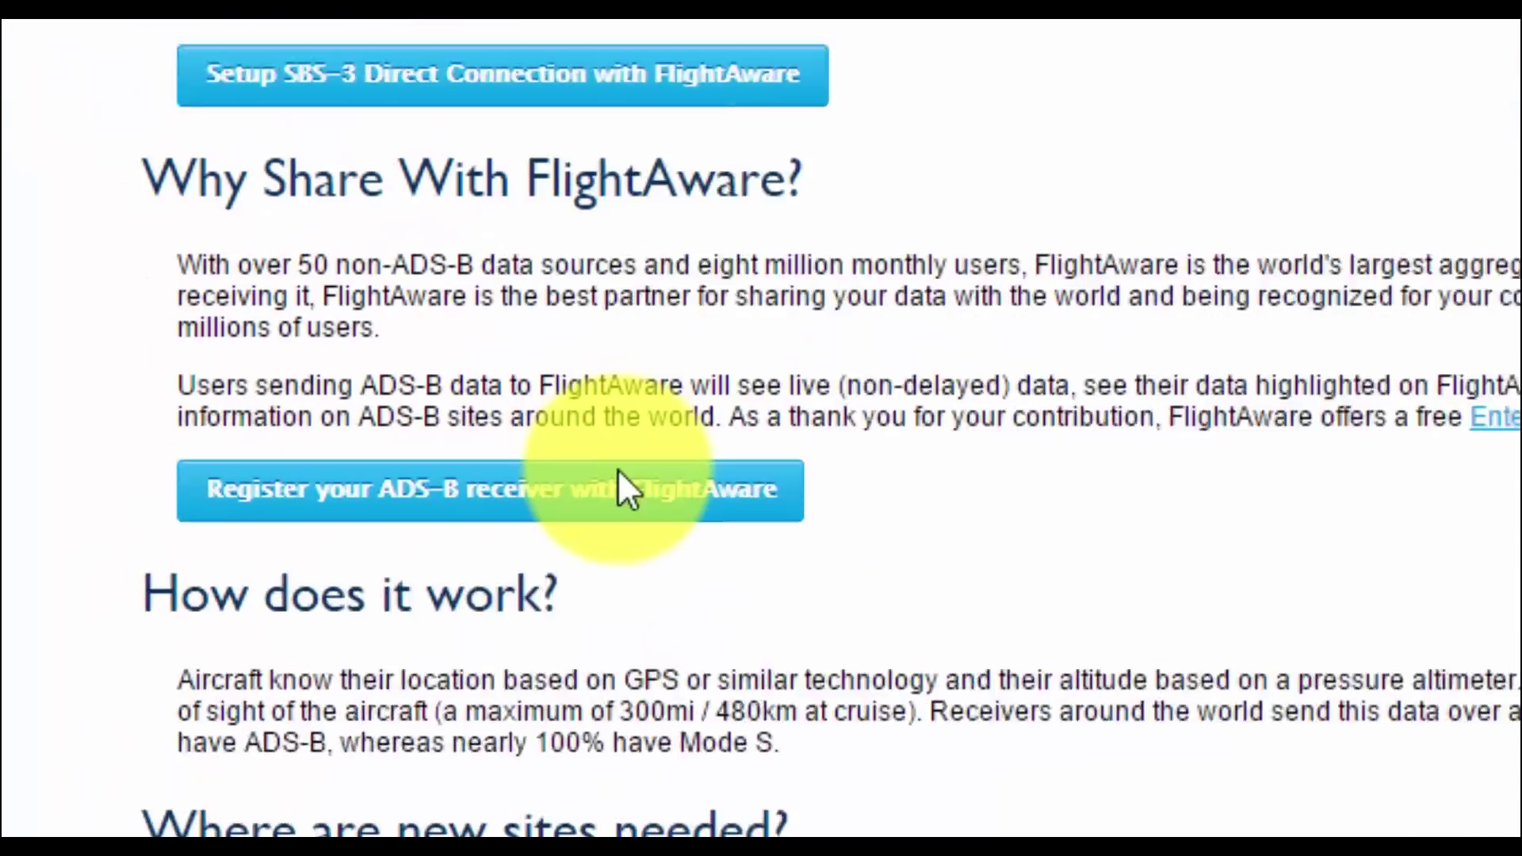
pyautogui.click(619, 474)
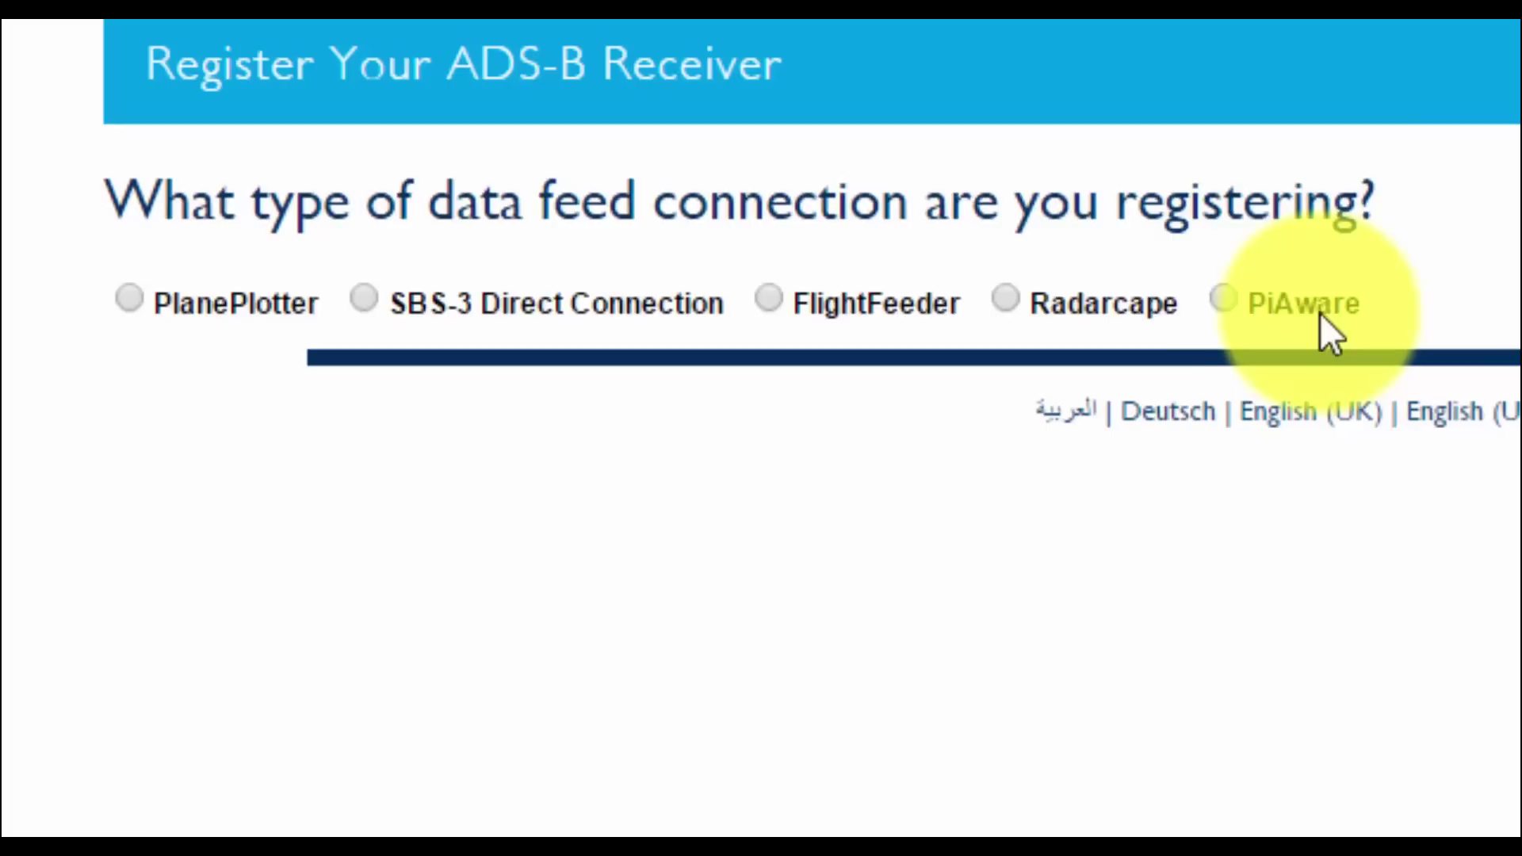
pyautogui.click(1223, 298)
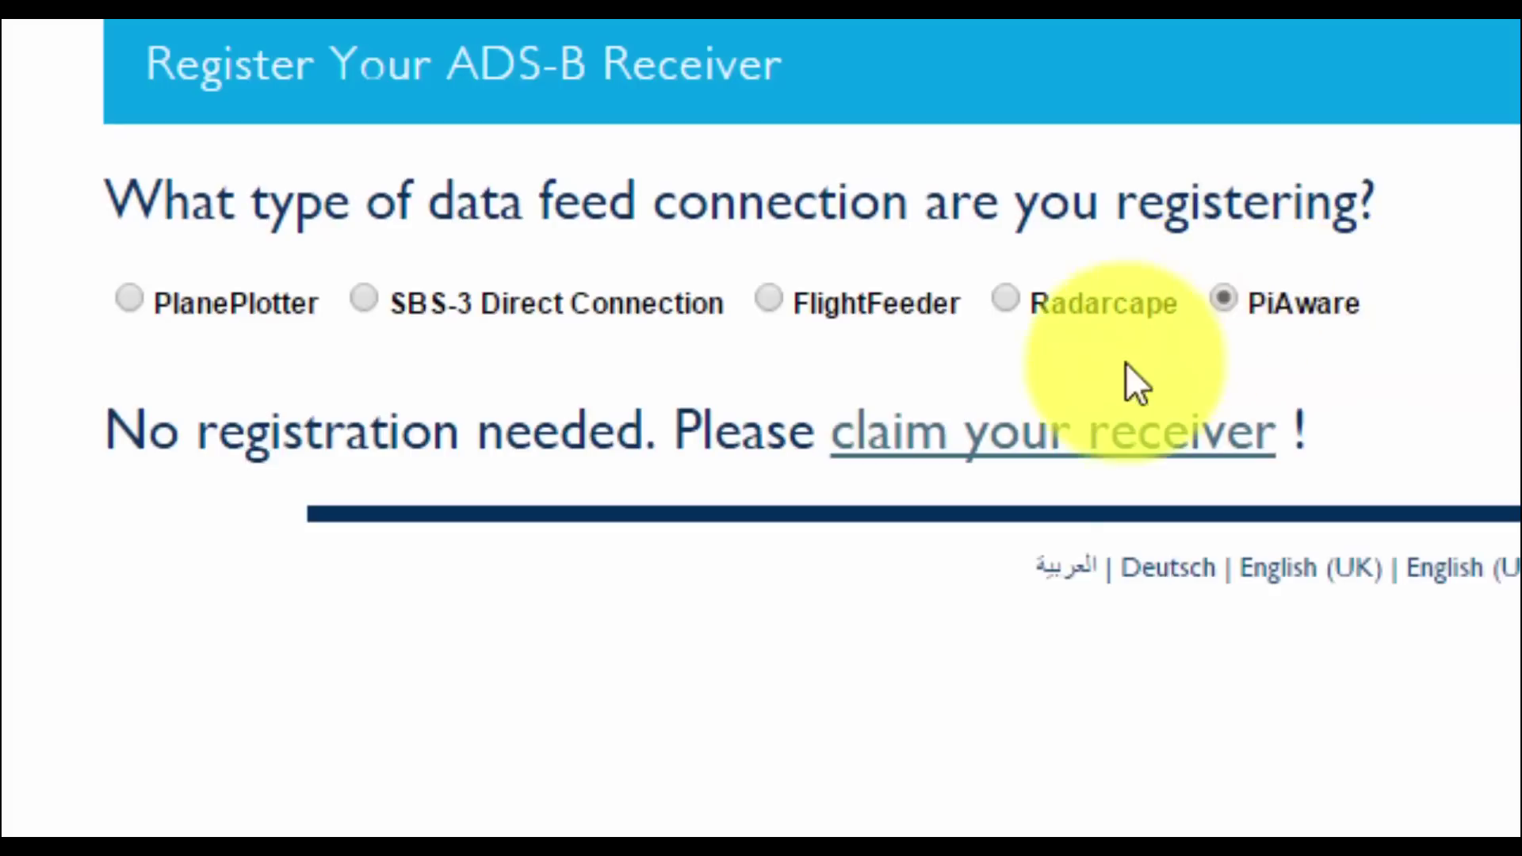
pyautogui.click(1067, 425)
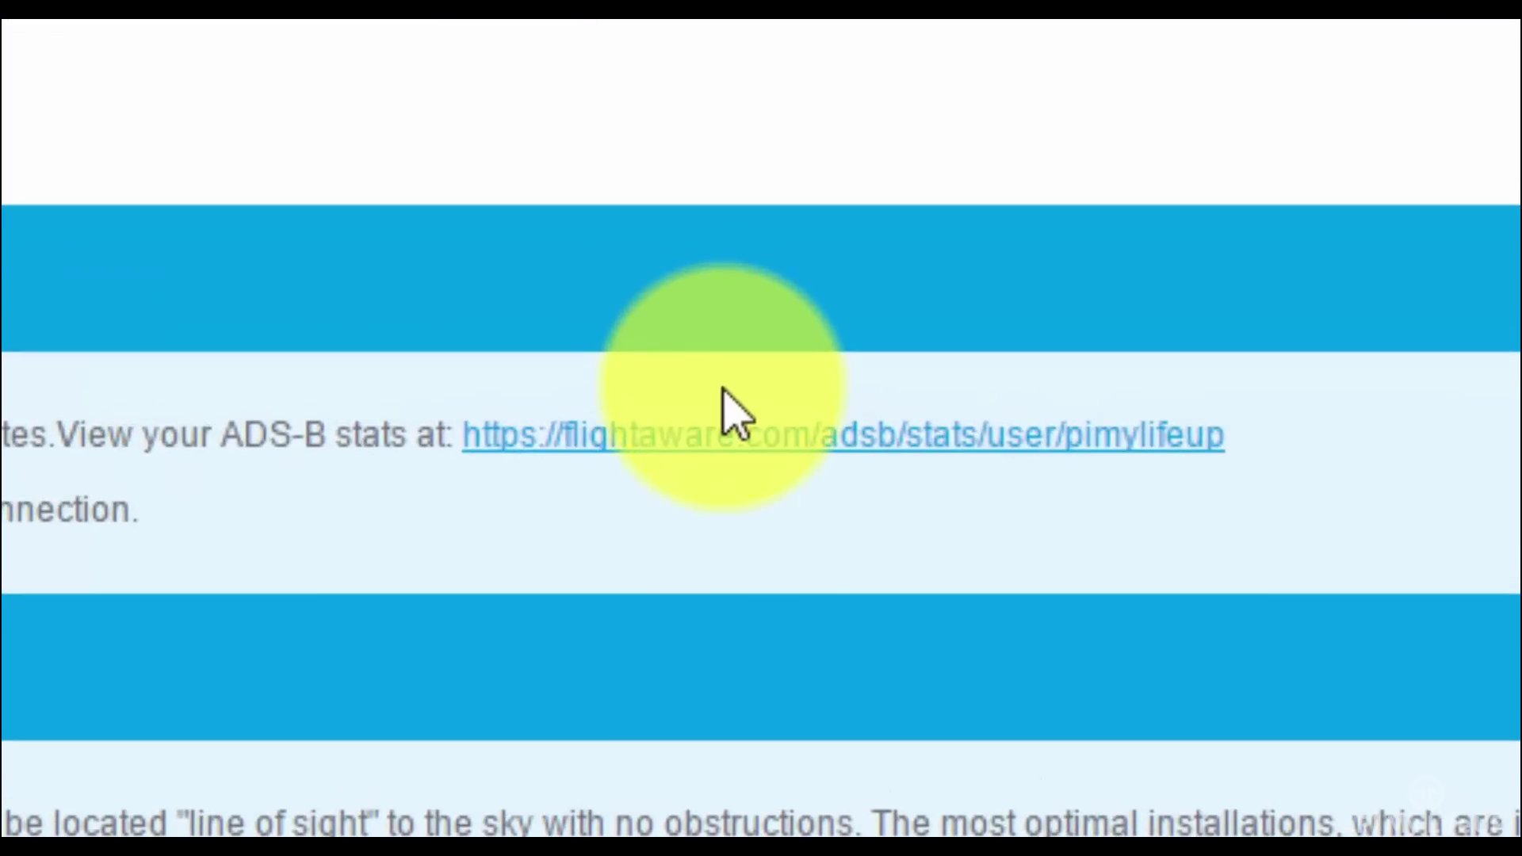
pyautogui.click(700, 432)
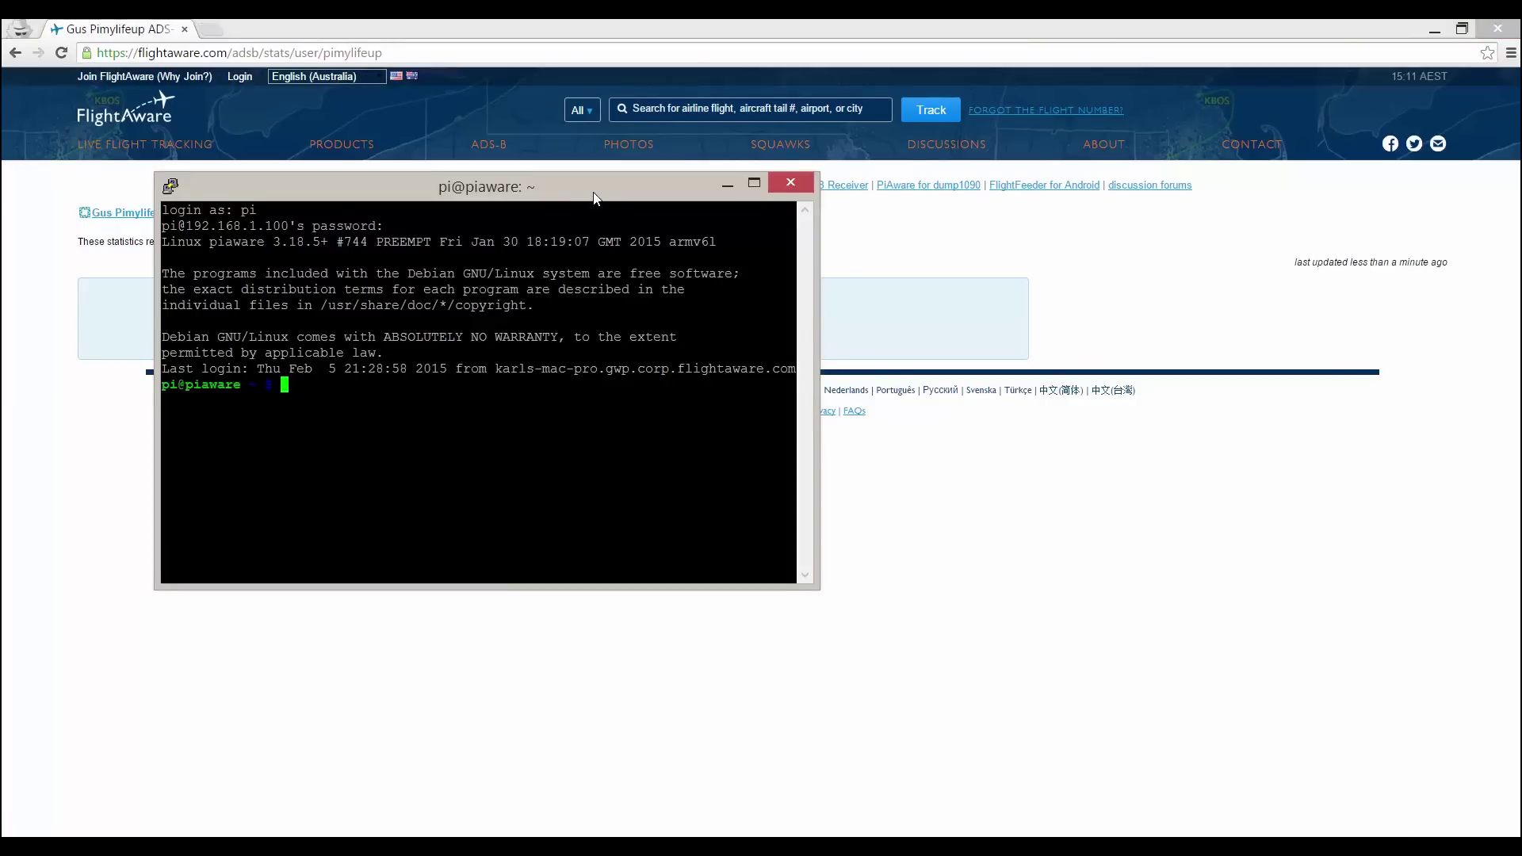
# - Run sudo piaware-config with the FlightAware account username and password
pyautogui.moveTo(596, 198); pyautogui.dragTo(886, 380)
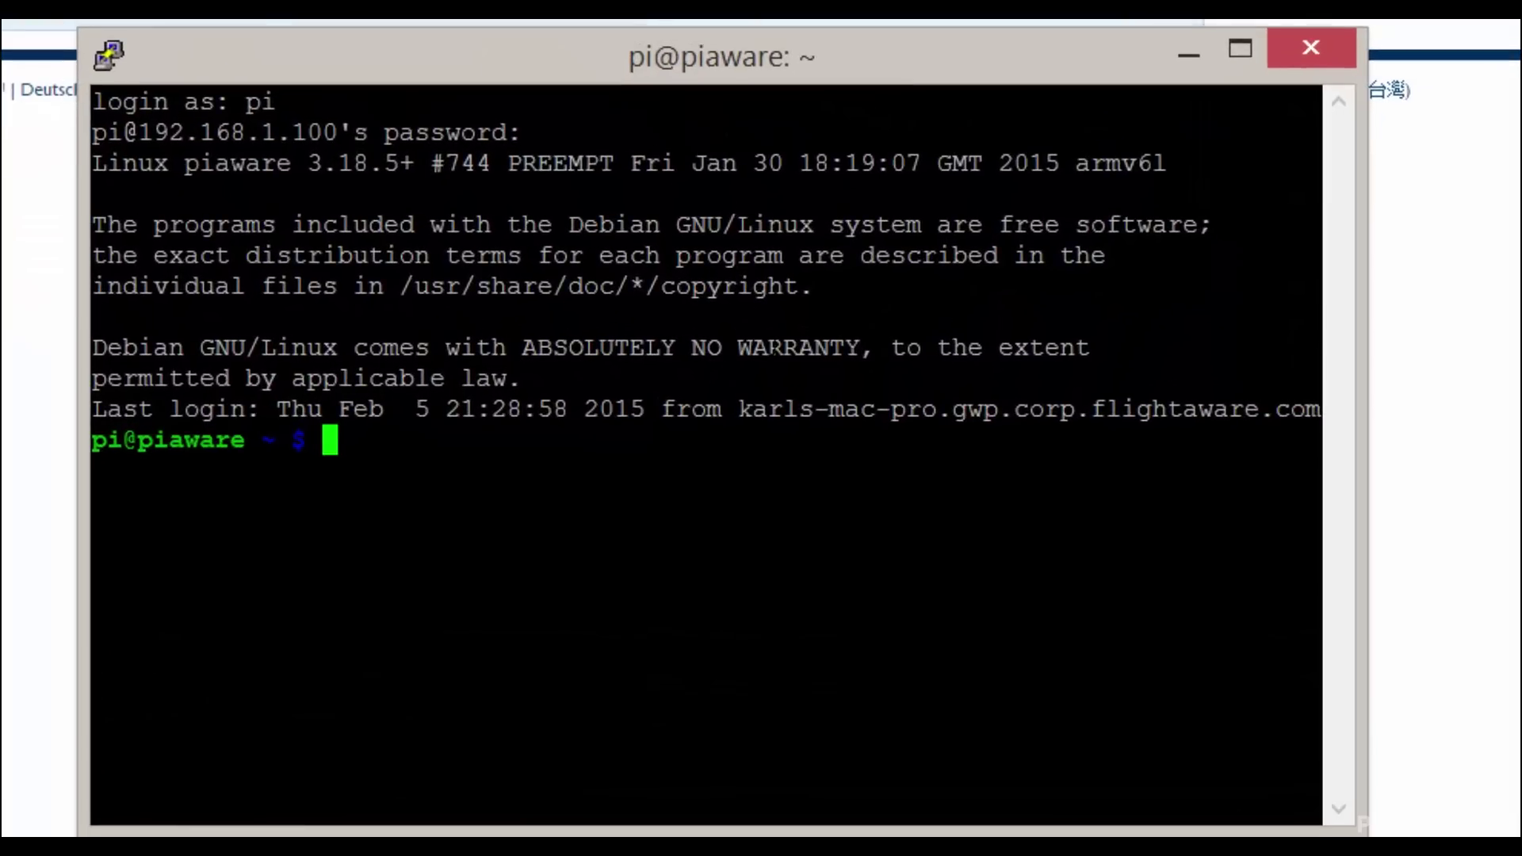
pyautogui.write('sudo pi')
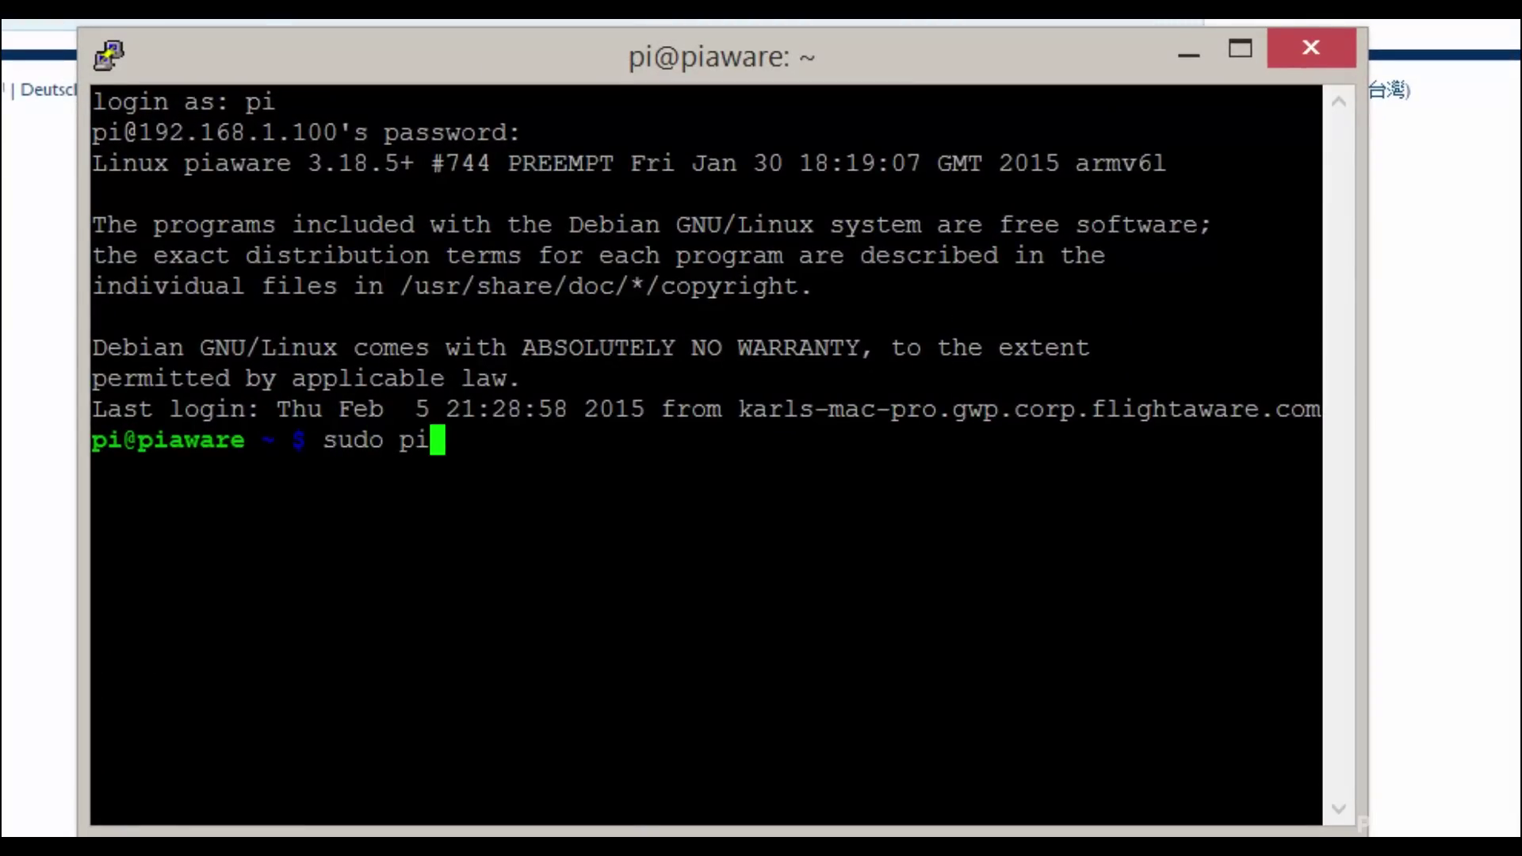
pyautogui.write('aware-config ')
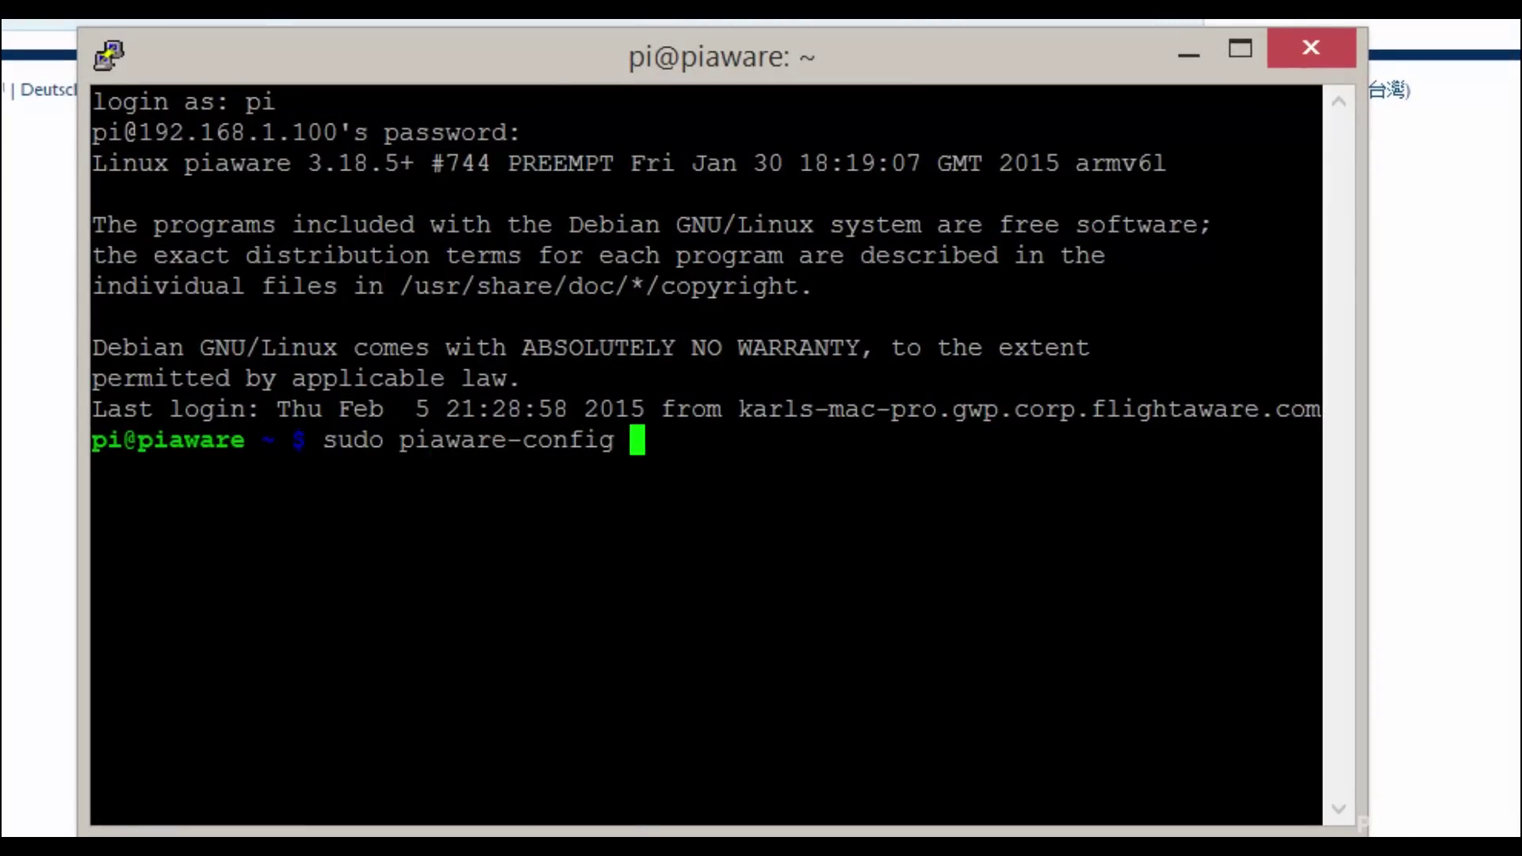
pyautogui.write('-user pimy')
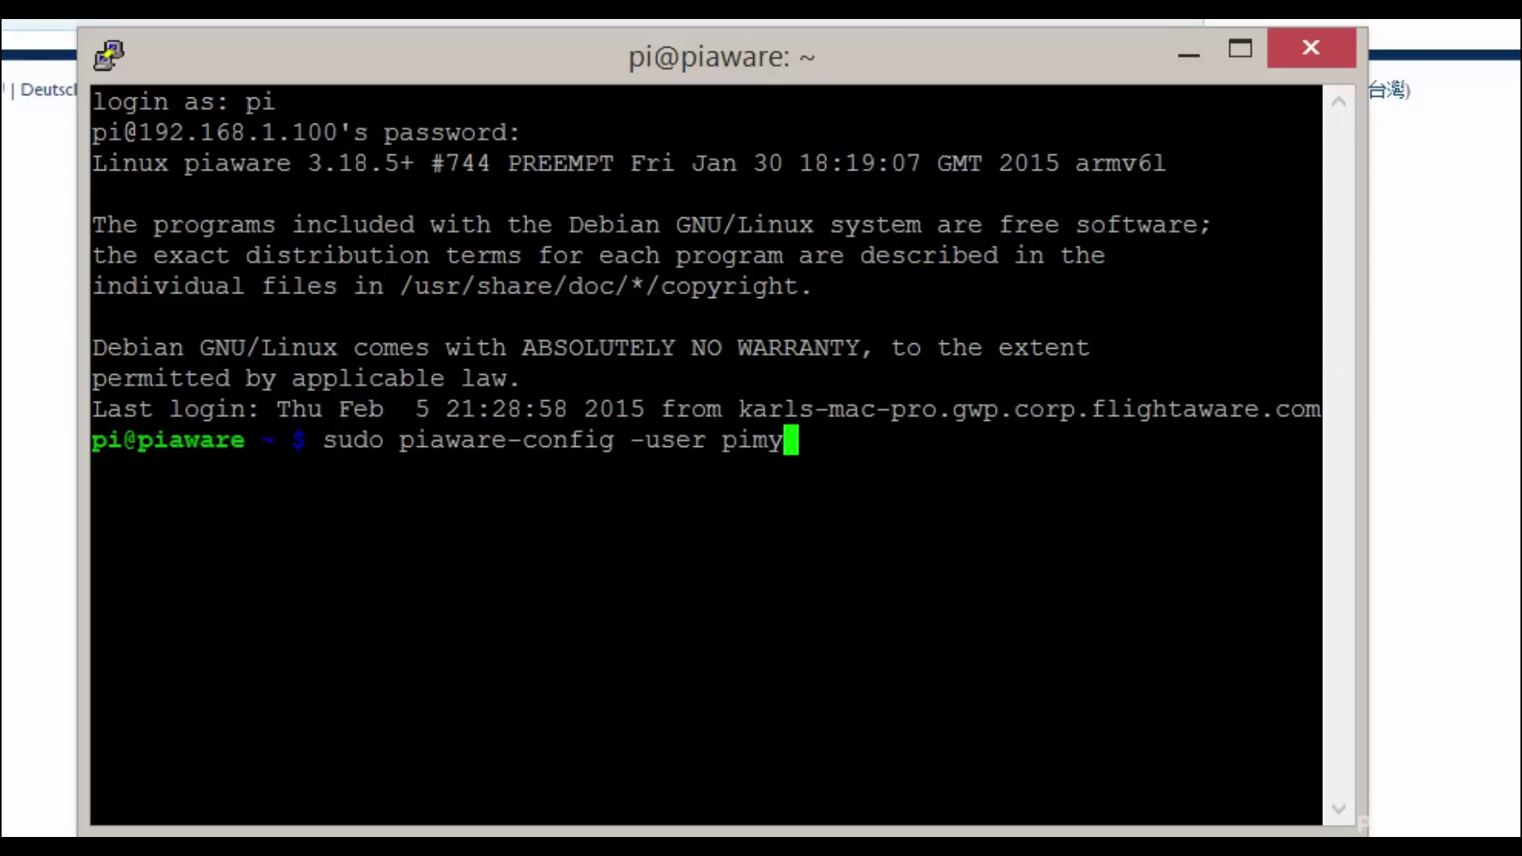
pyautogui.write('lifeup -password')
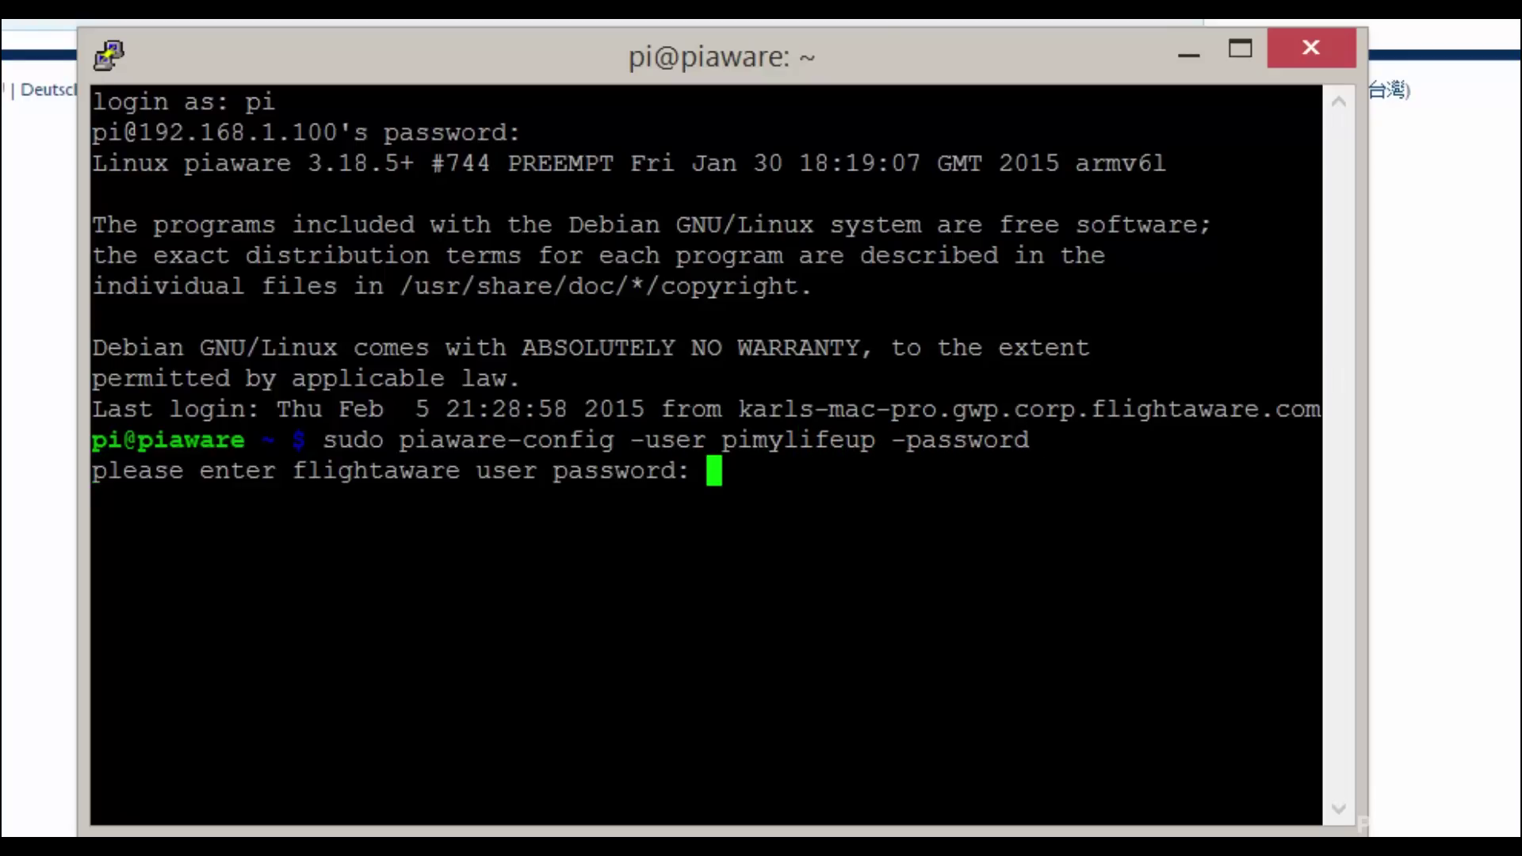
pyautogui.press('Return')
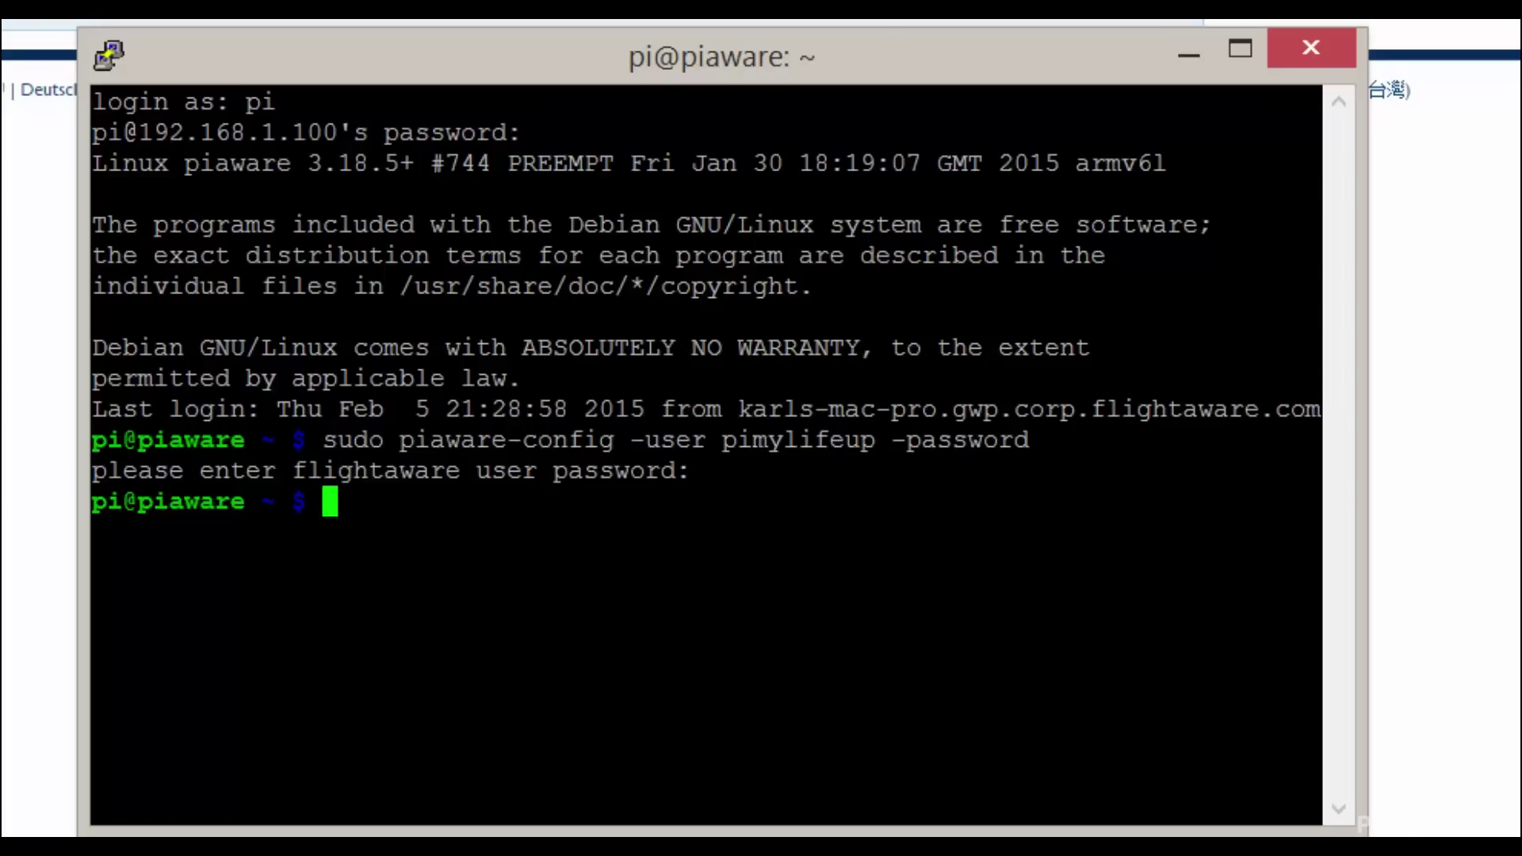
# - Restart the piaware service with sudo /etc/init.d/piaware restart
pyautogui.write('sudo ')
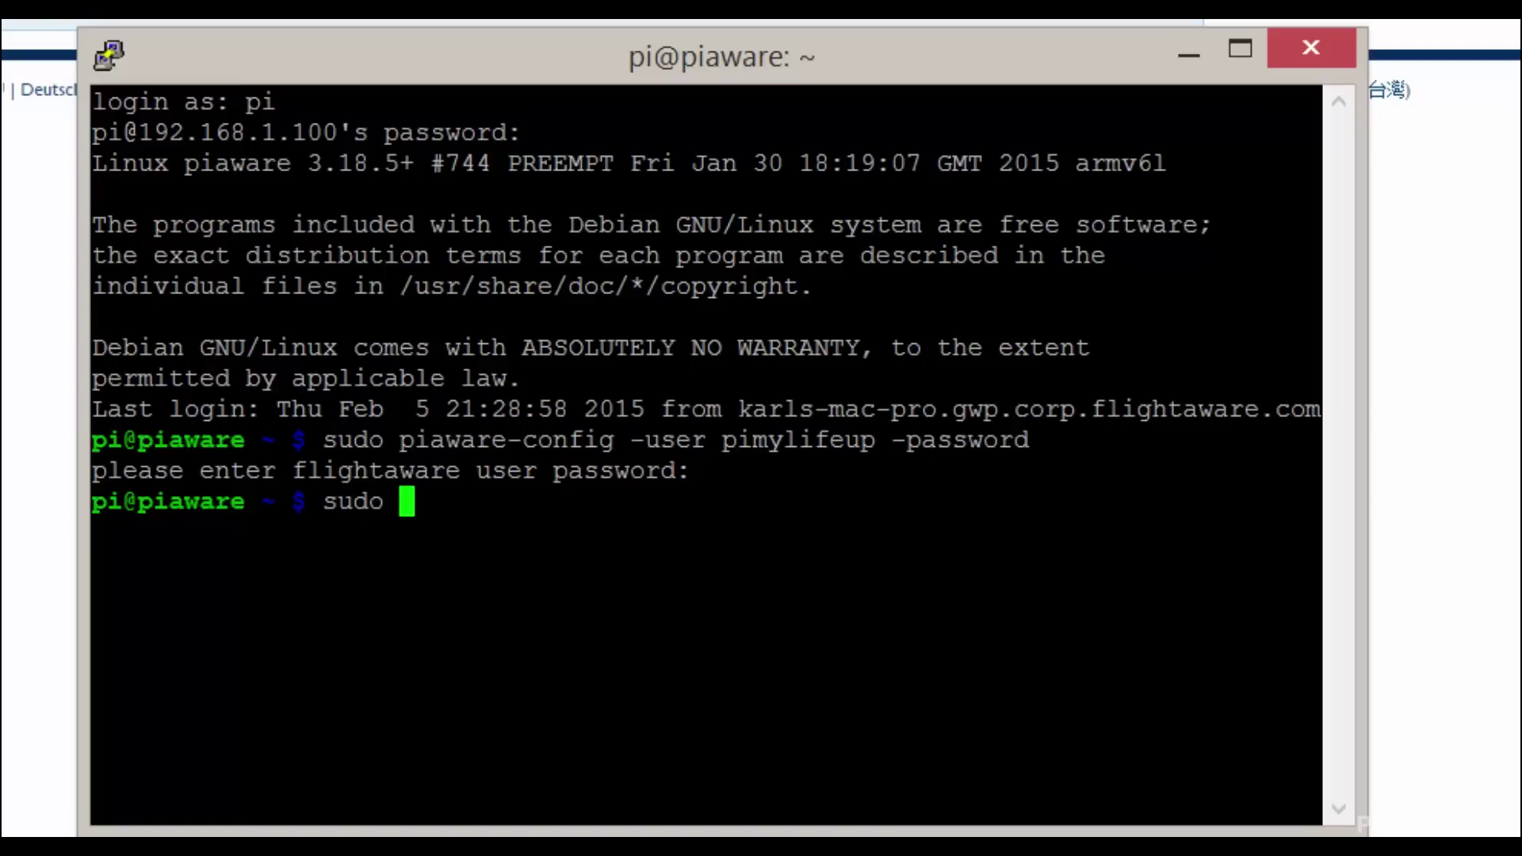
pyautogui.write('/etc/ini')
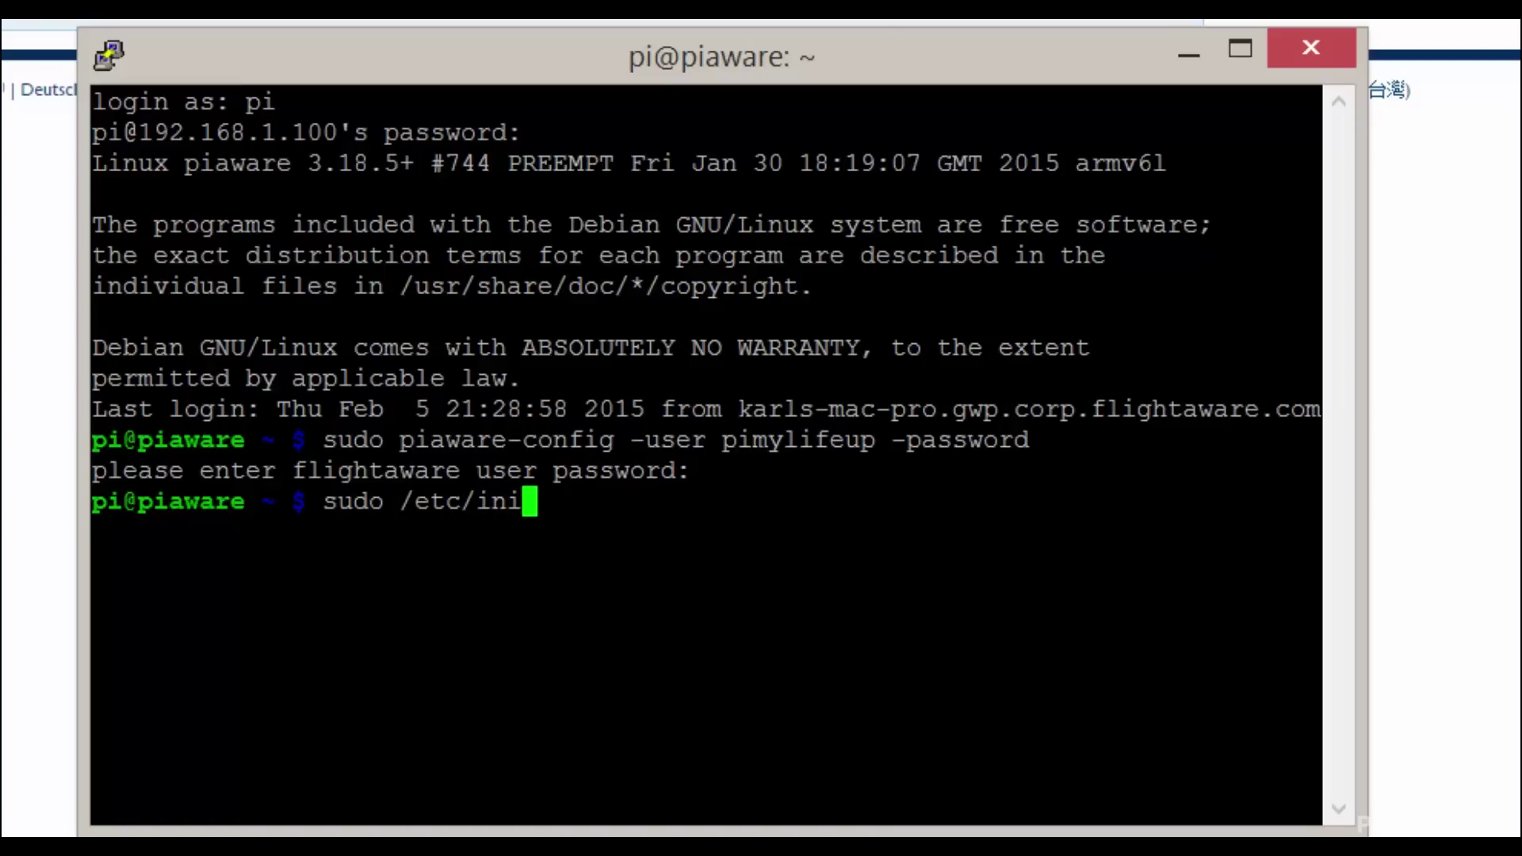
pyautogui.write('t.d/pi')
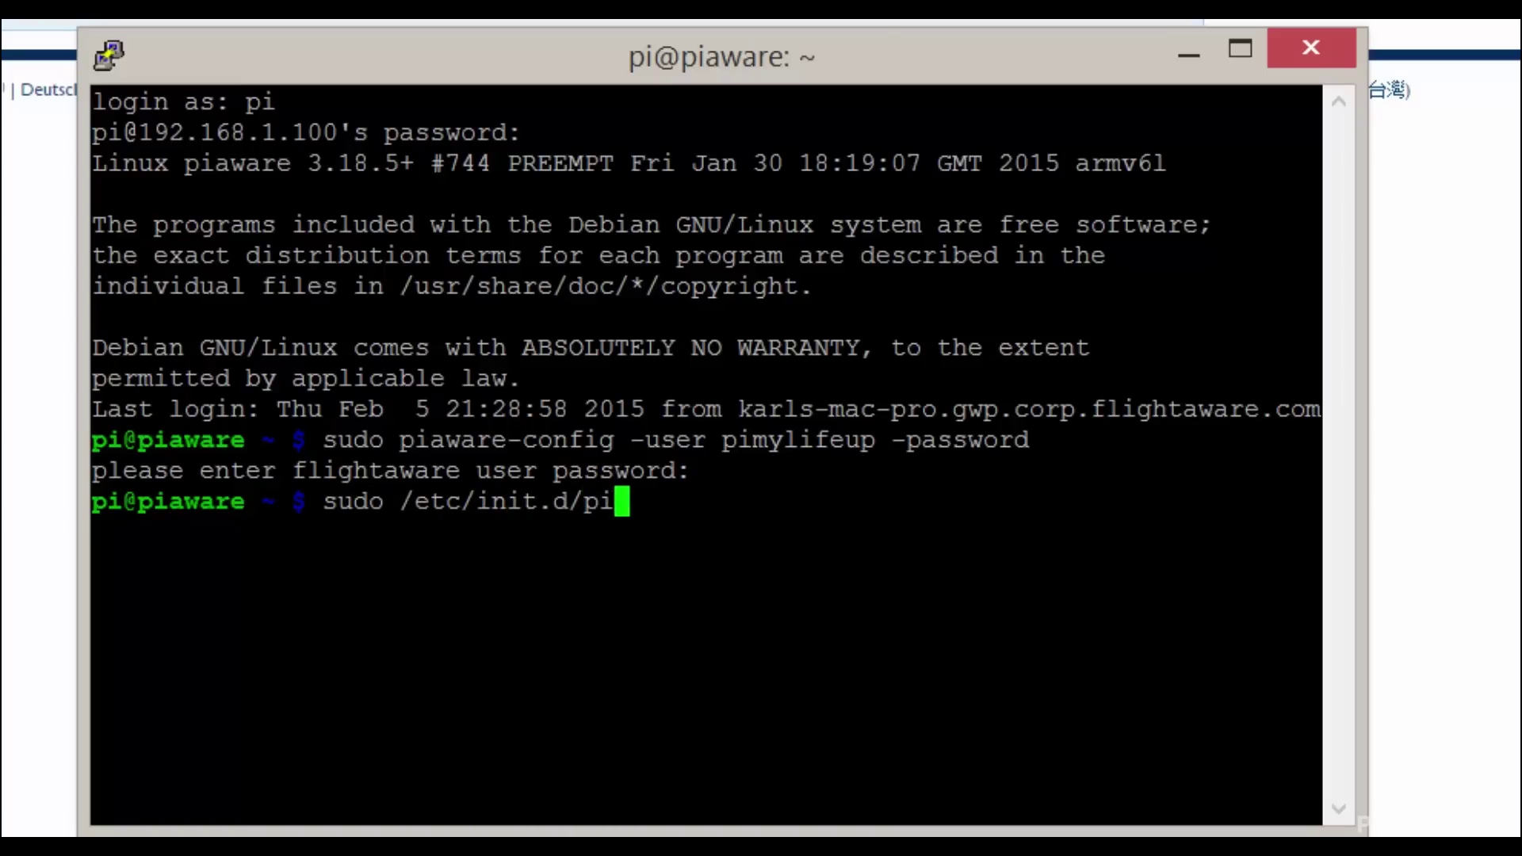
pyautogui.write('aware restart')
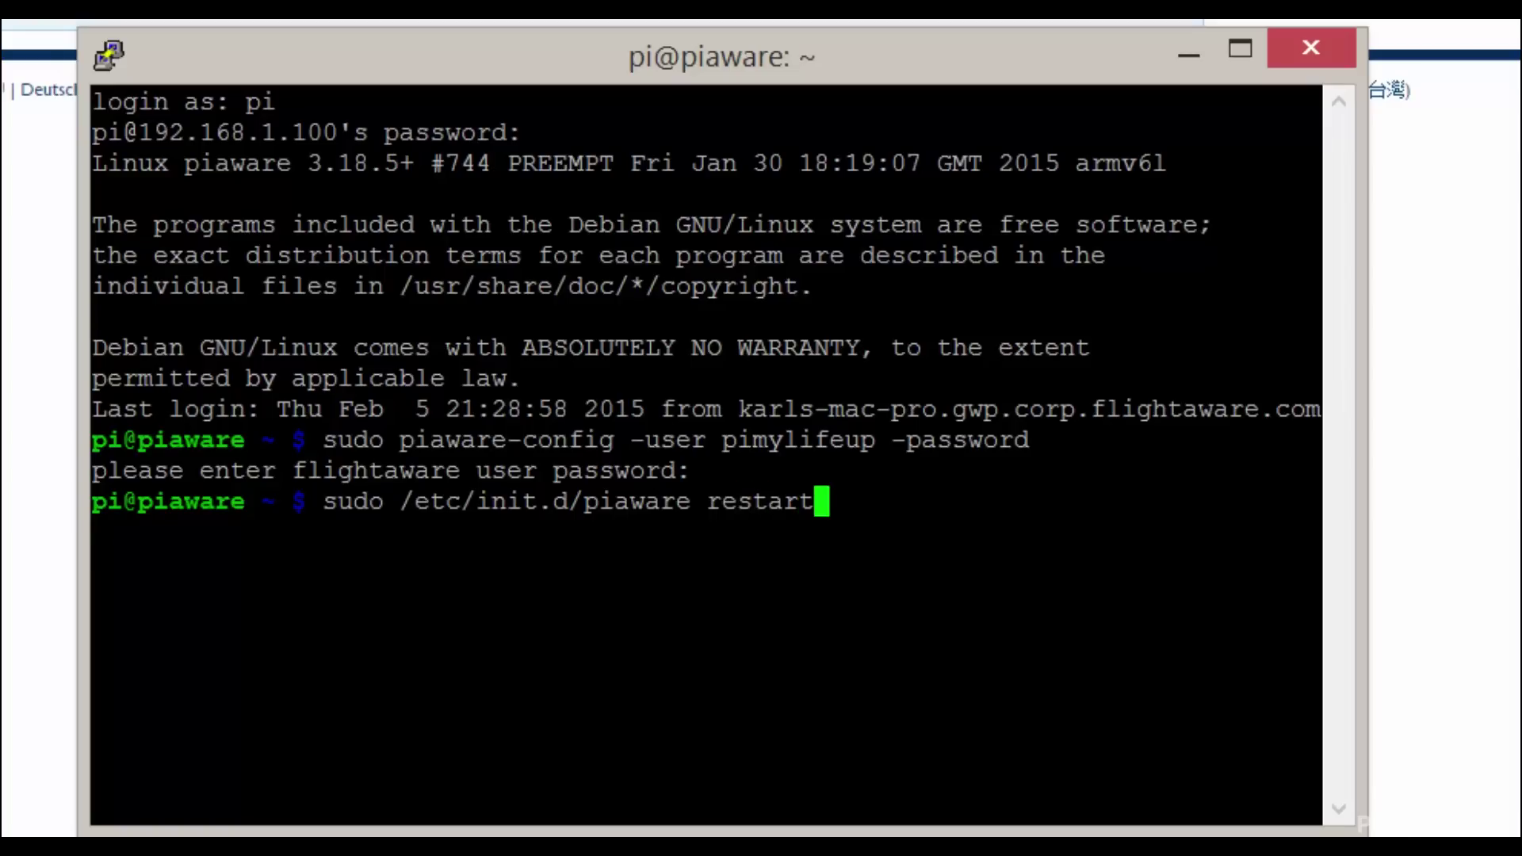
pyautogui.press('Return')
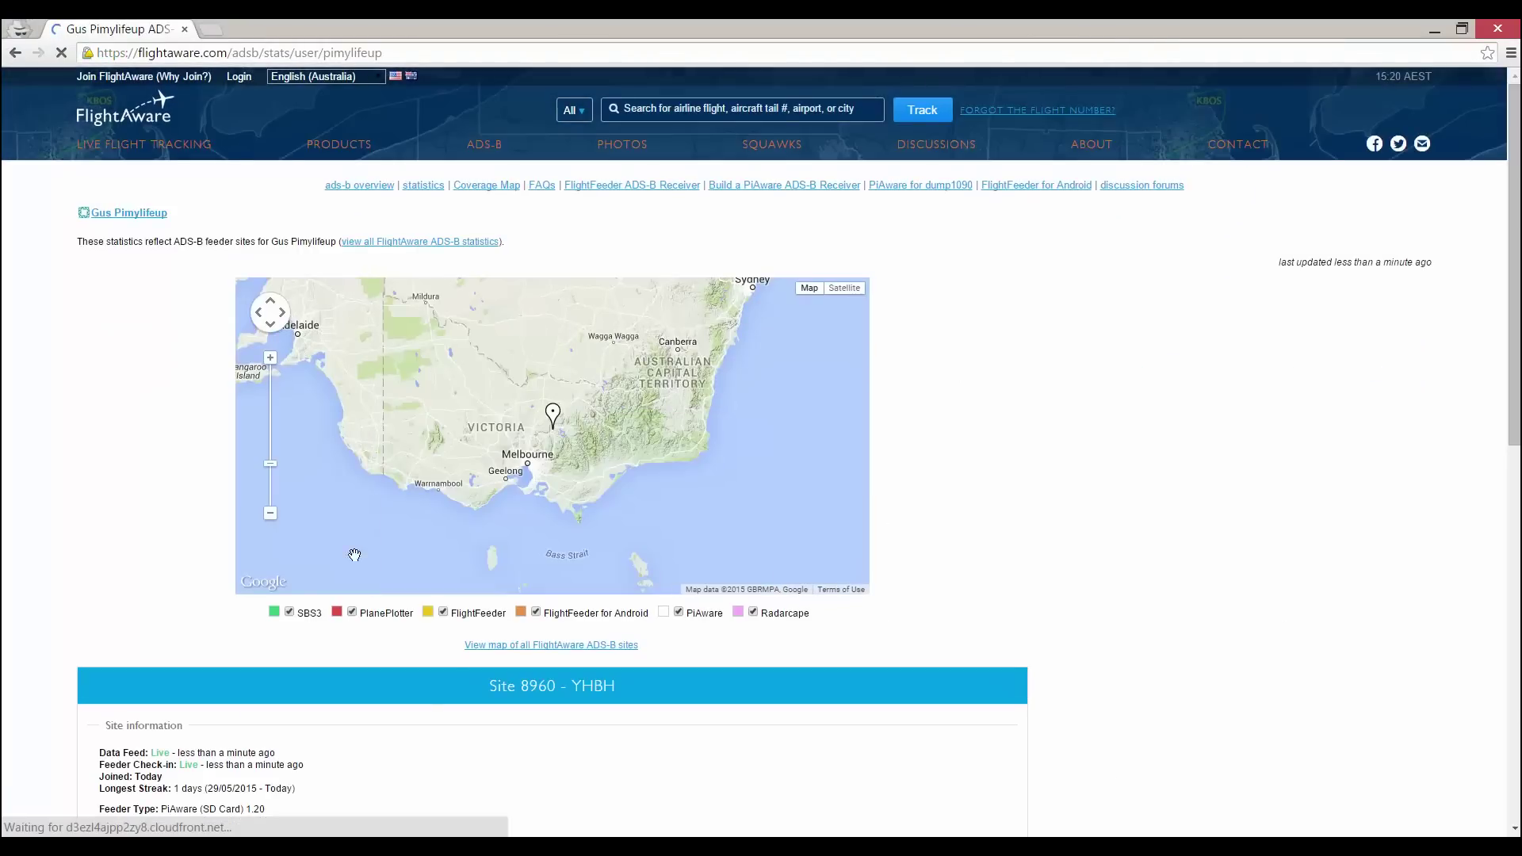
# - Review site 8960 - YHBH's stats and find its row in the Nearby ADS-B Sites table
pyautogui.scroll(-3, 430, 711)
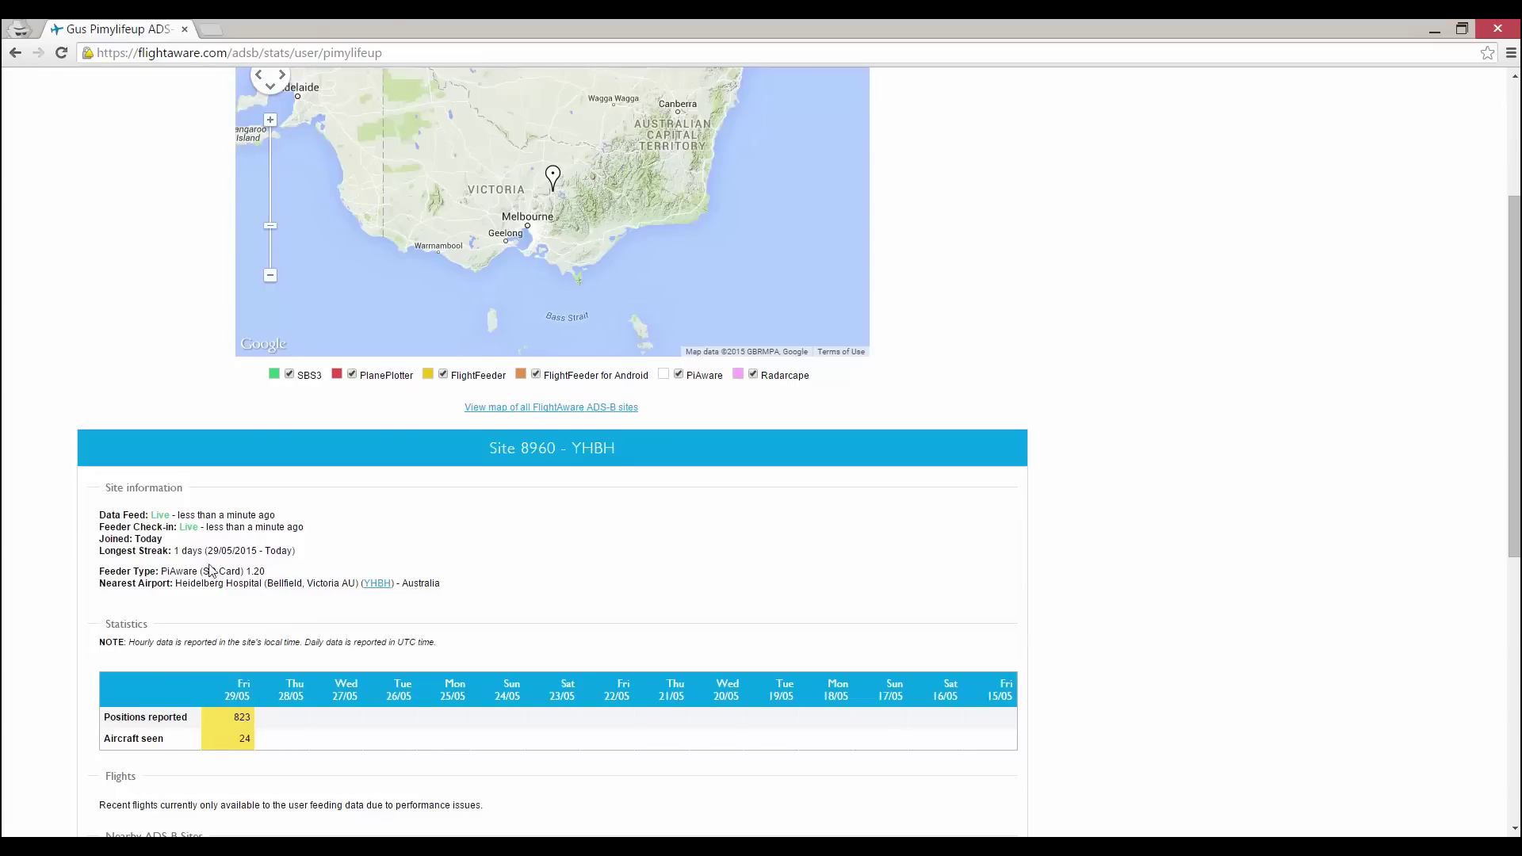
pyautogui.scroll(-6, 210, 570)
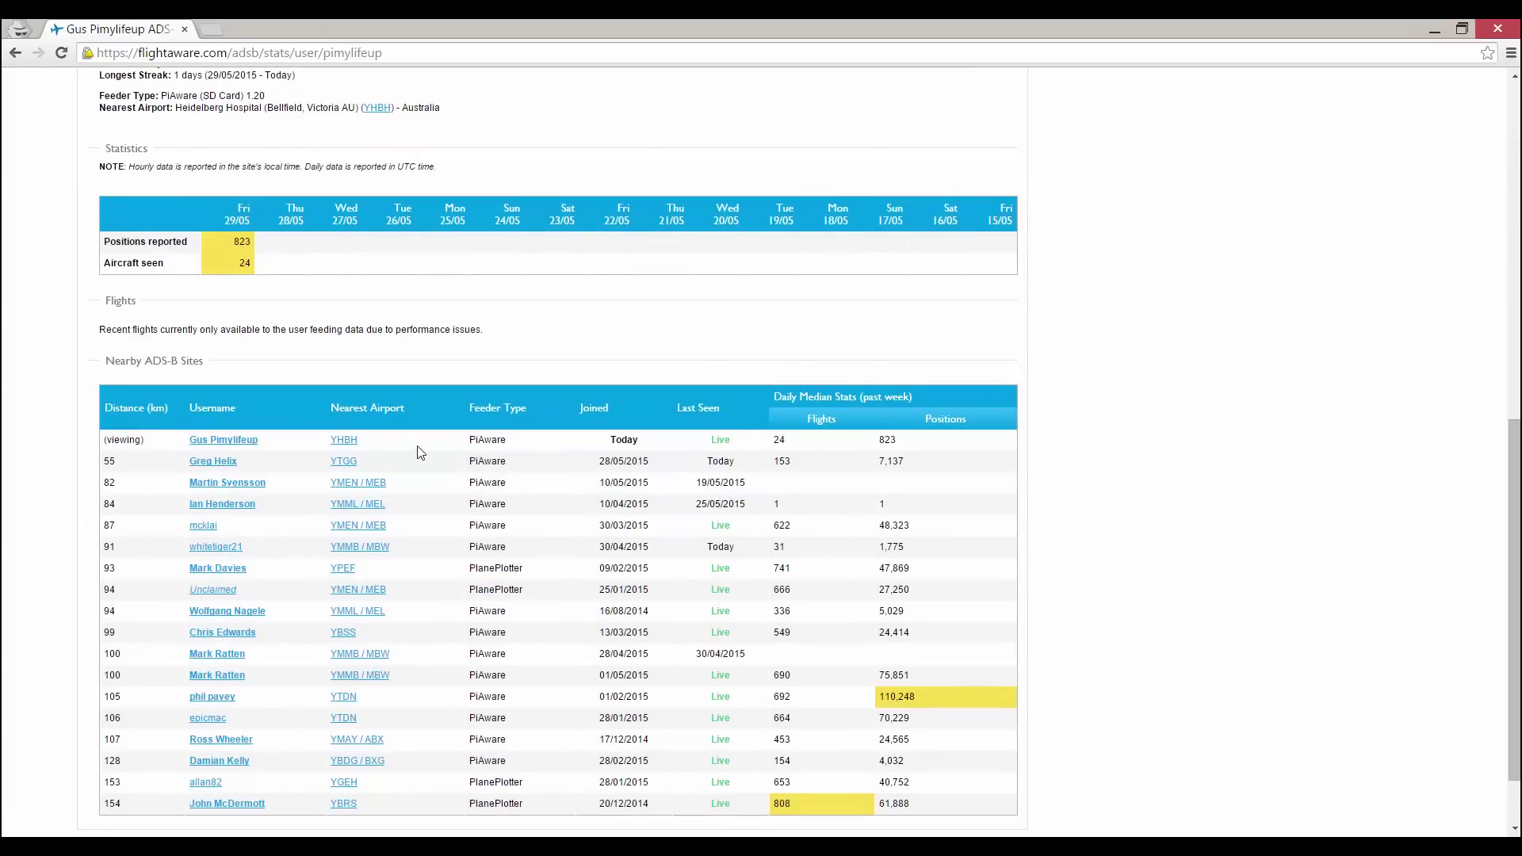
pyautogui.scroll(1, 411, 456)
pyautogui.scroll(-3, 412, 467)
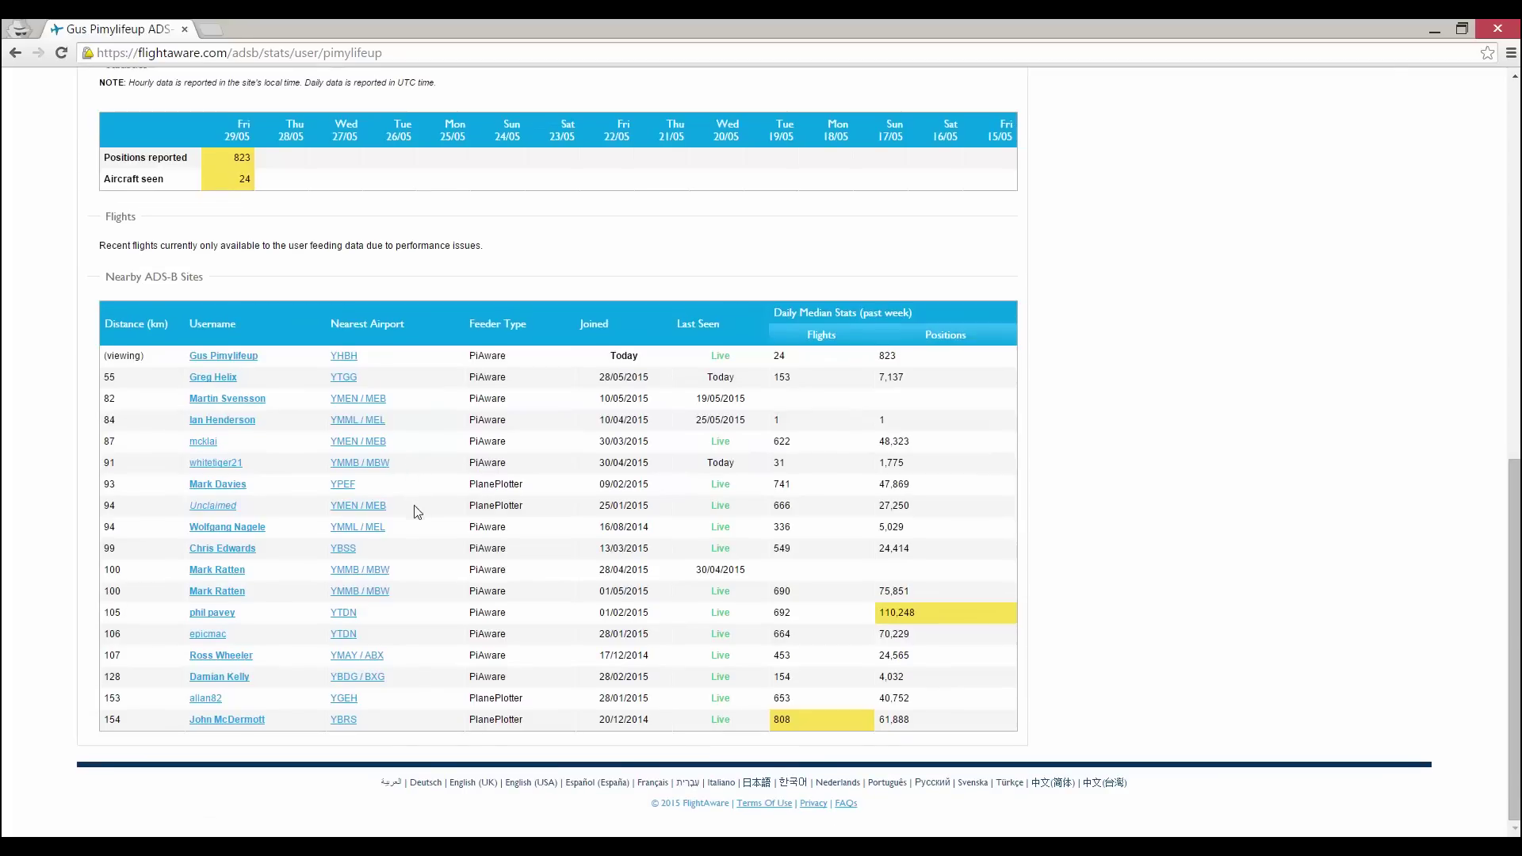
pyautogui.moveTo(937, 370); pyautogui.dragTo(209, 362)
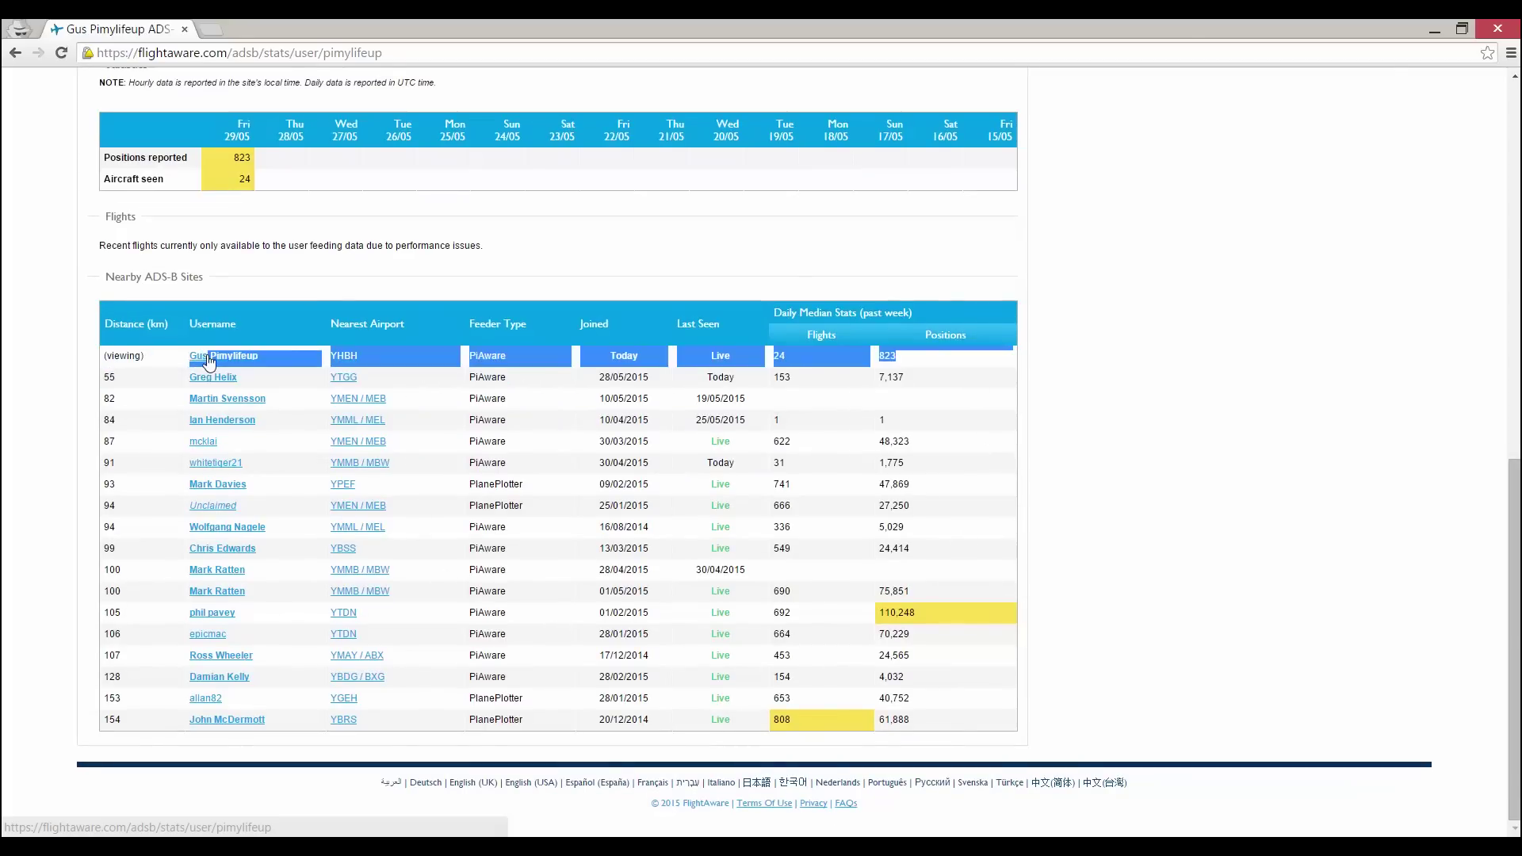
pyautogui.click(568, 360)
# - Show flight QFA439's details and track on the live map
pyautogui.scroll(6, 568, 360)
pyautogui.scroll(1, 567, 364)
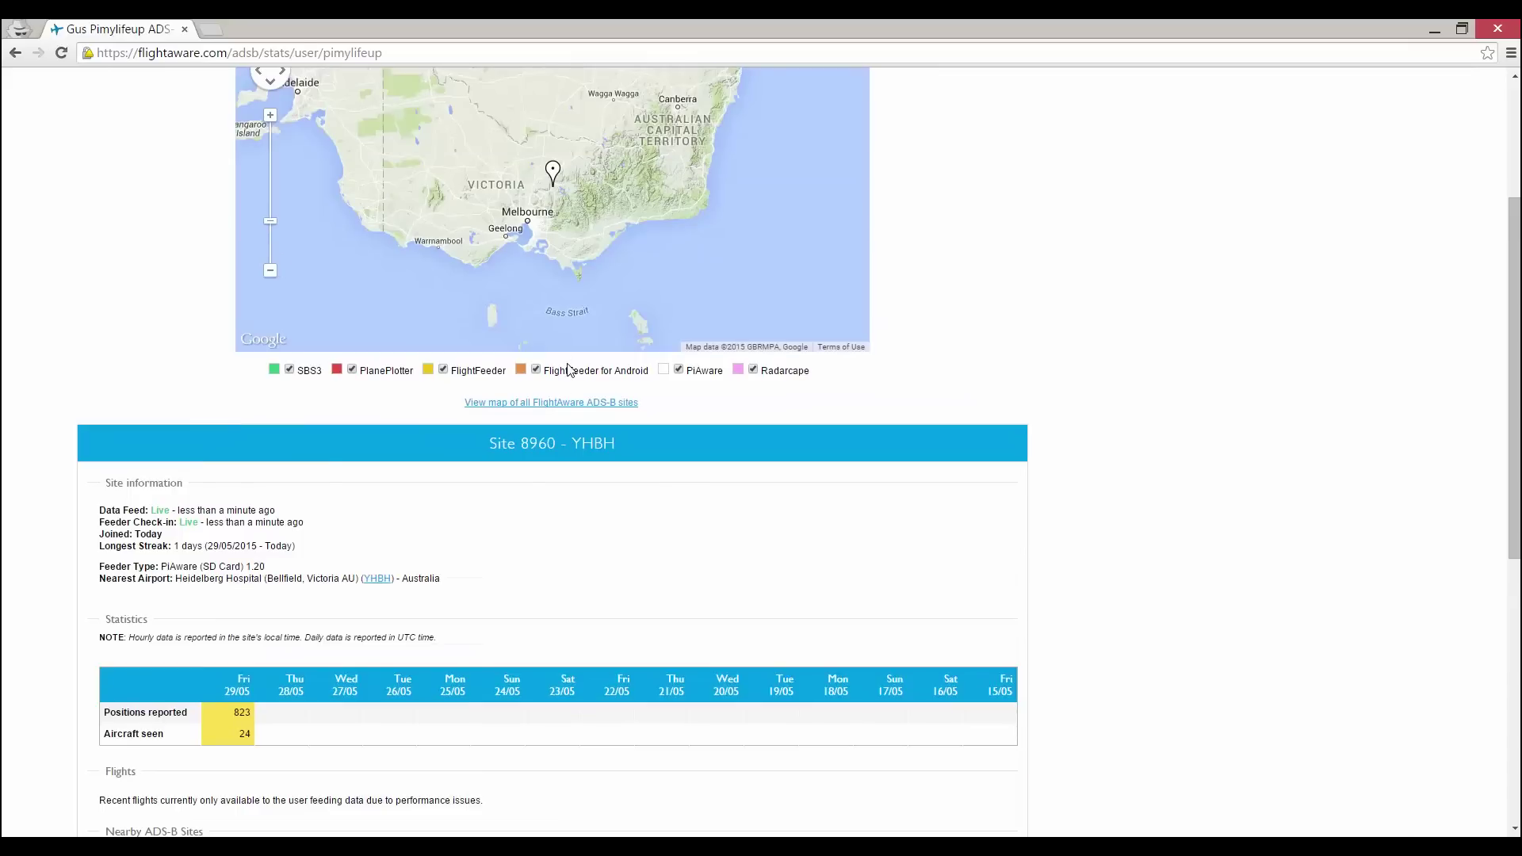
pyautogui.scroll(3, 555, 690)
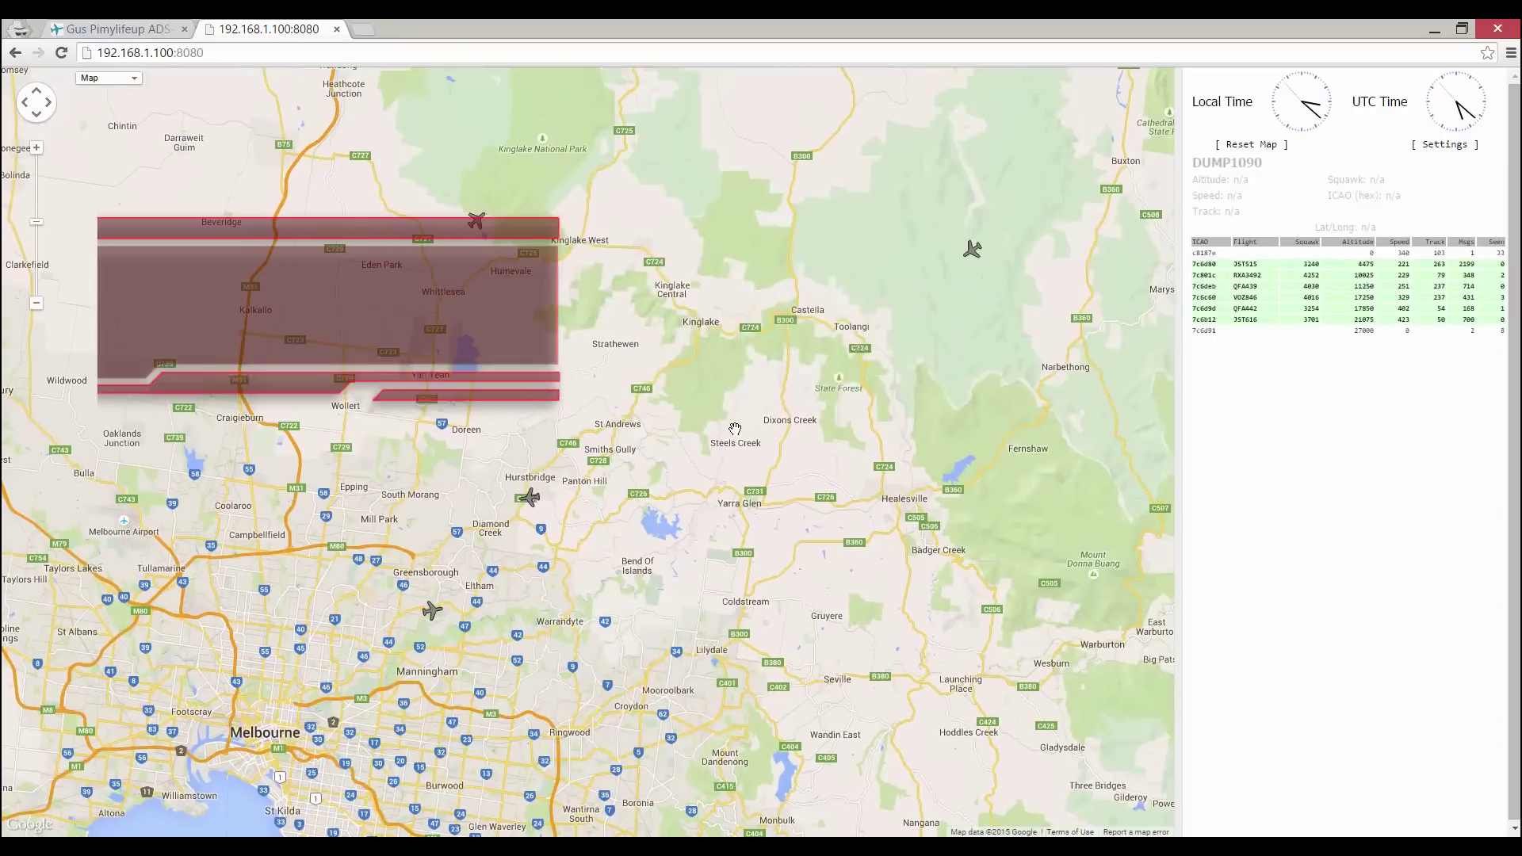
pyautogui.click(968, 252)
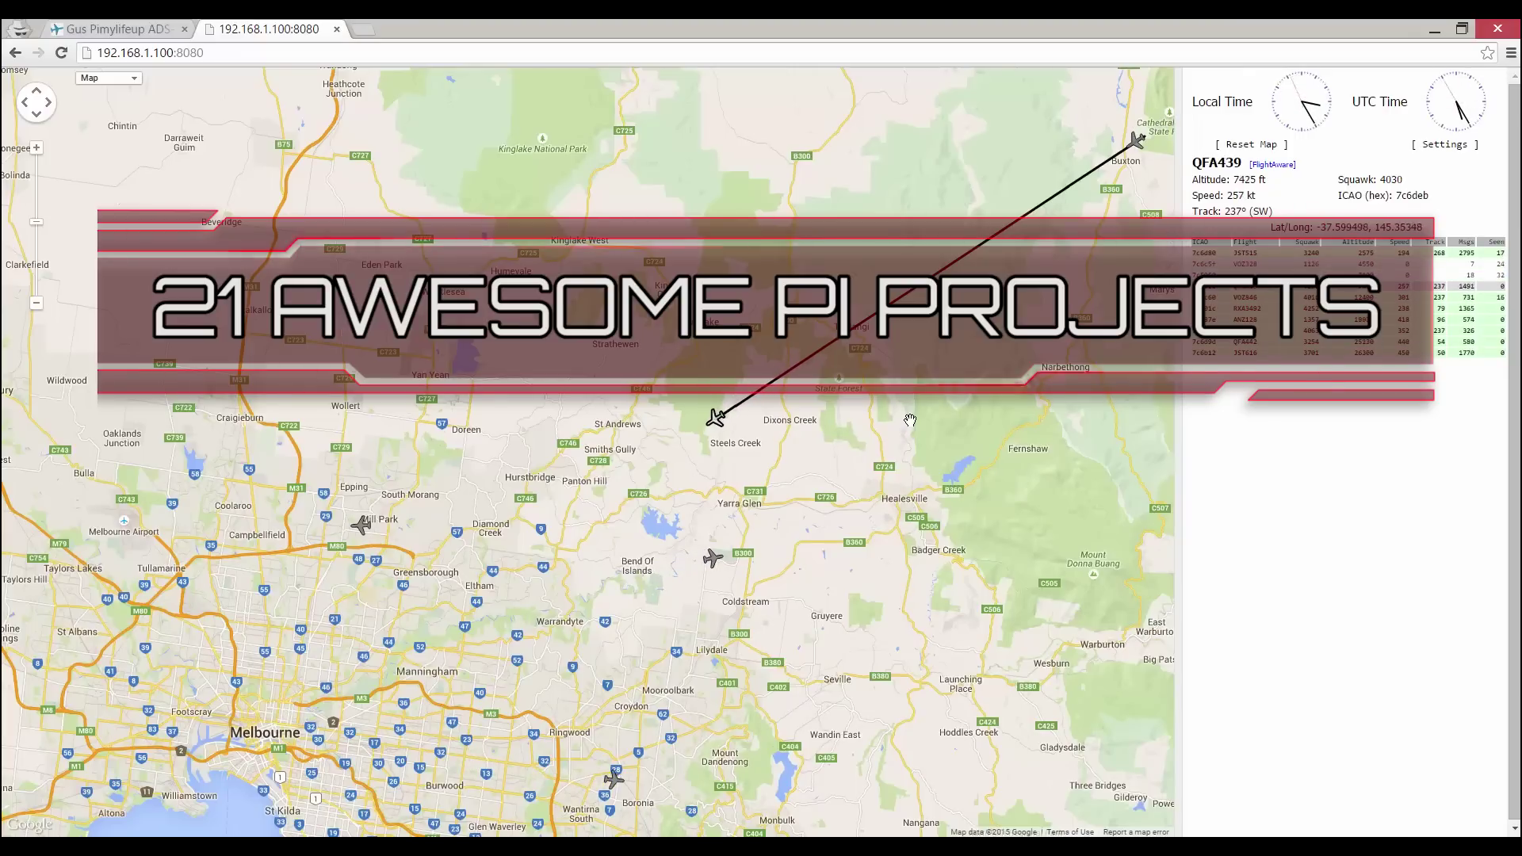
# - Pan the dump1090 map to keep QFA439 in view as it descends toward Melbourne
pyautogui.moveTo(910, 420); pyautogui.dragTo(954, 349)
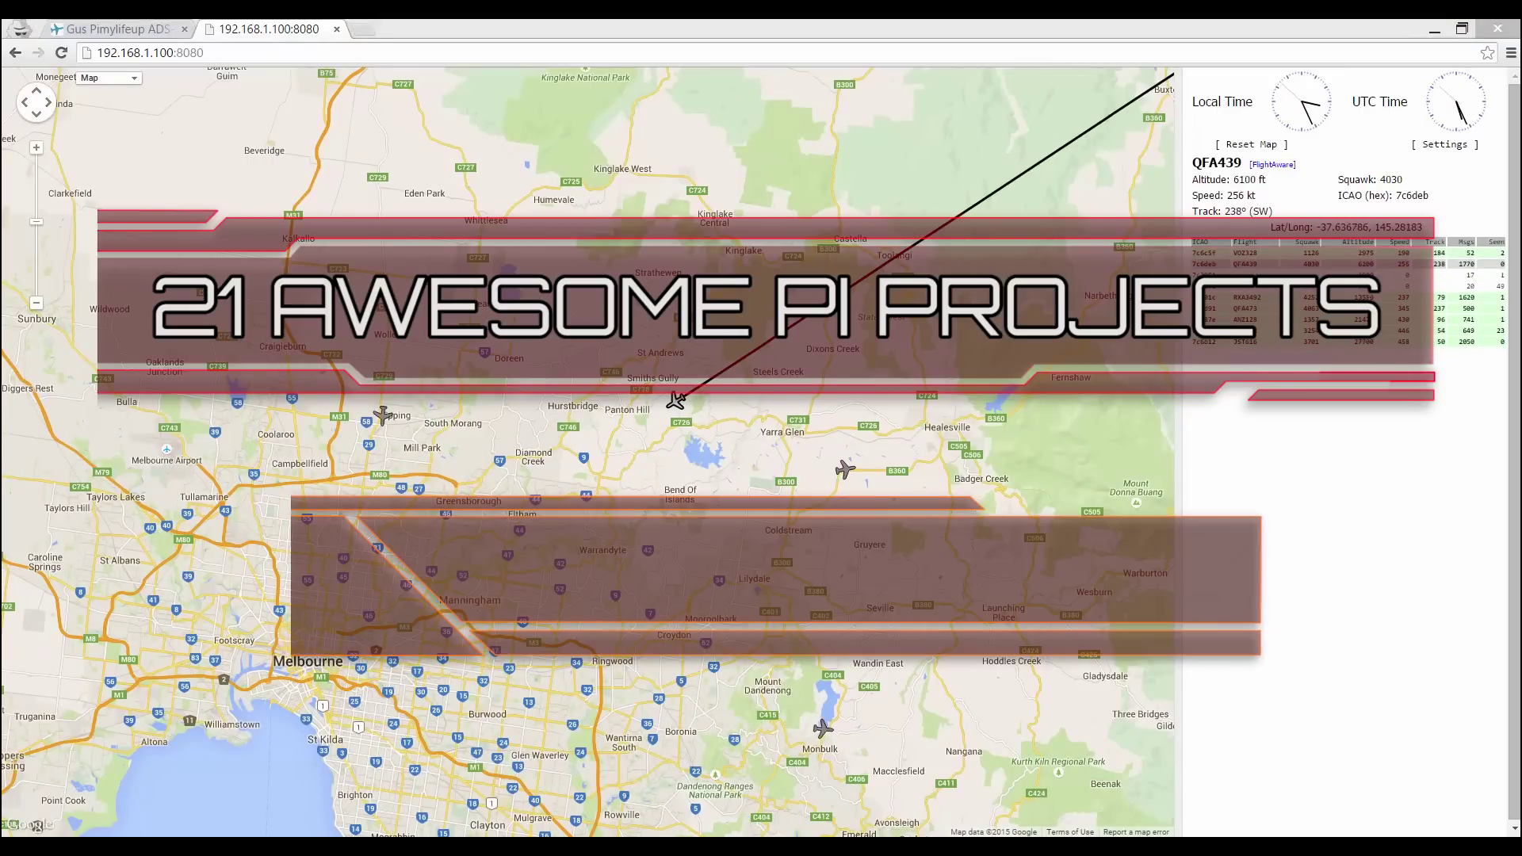